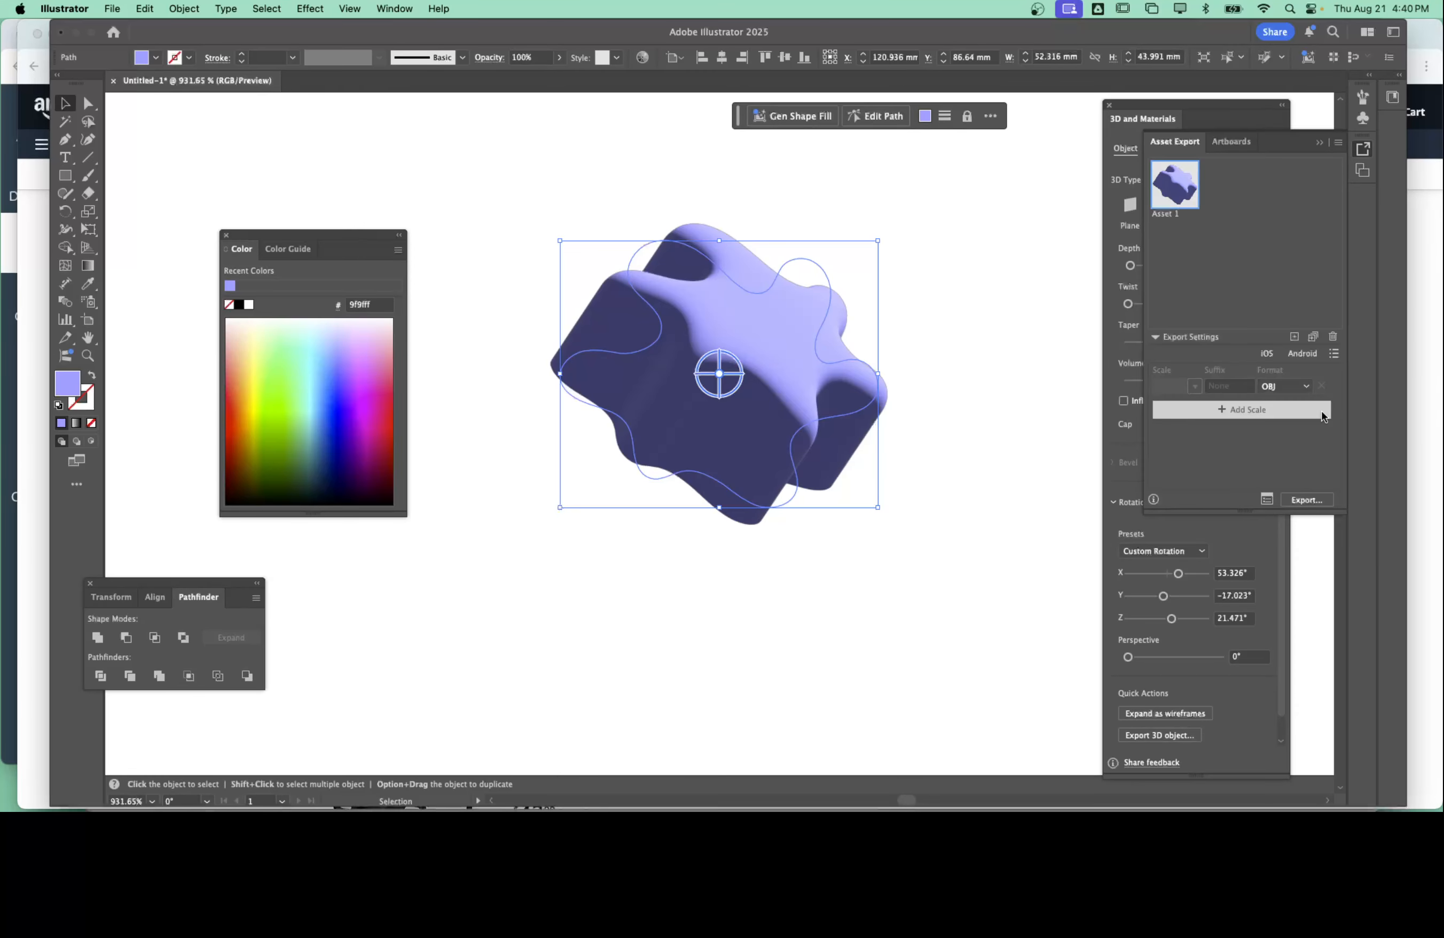
click(1310, 503)
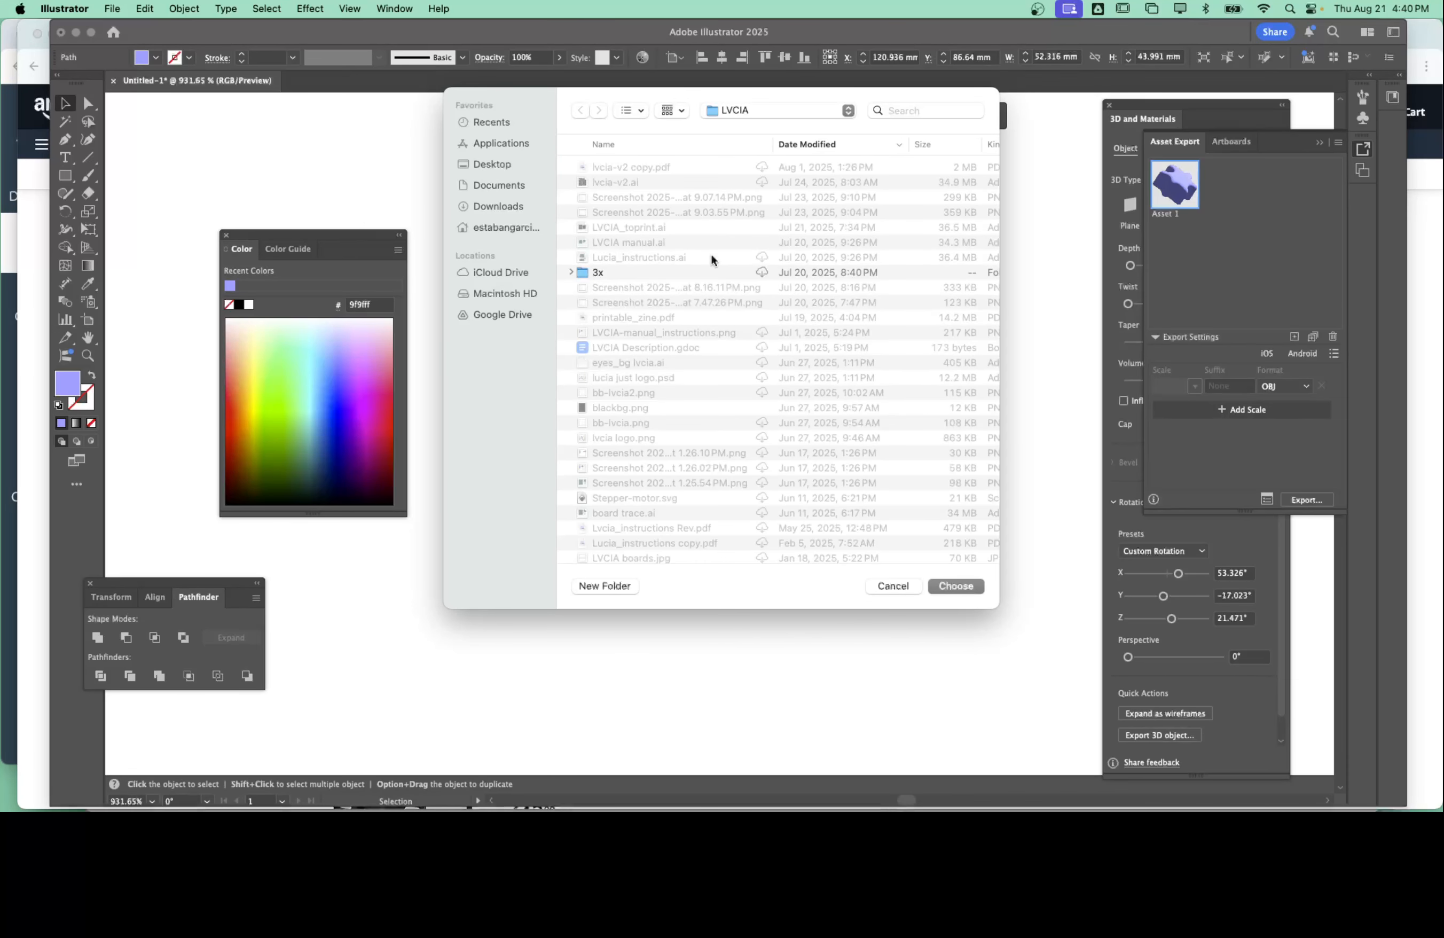
click(501, 165)
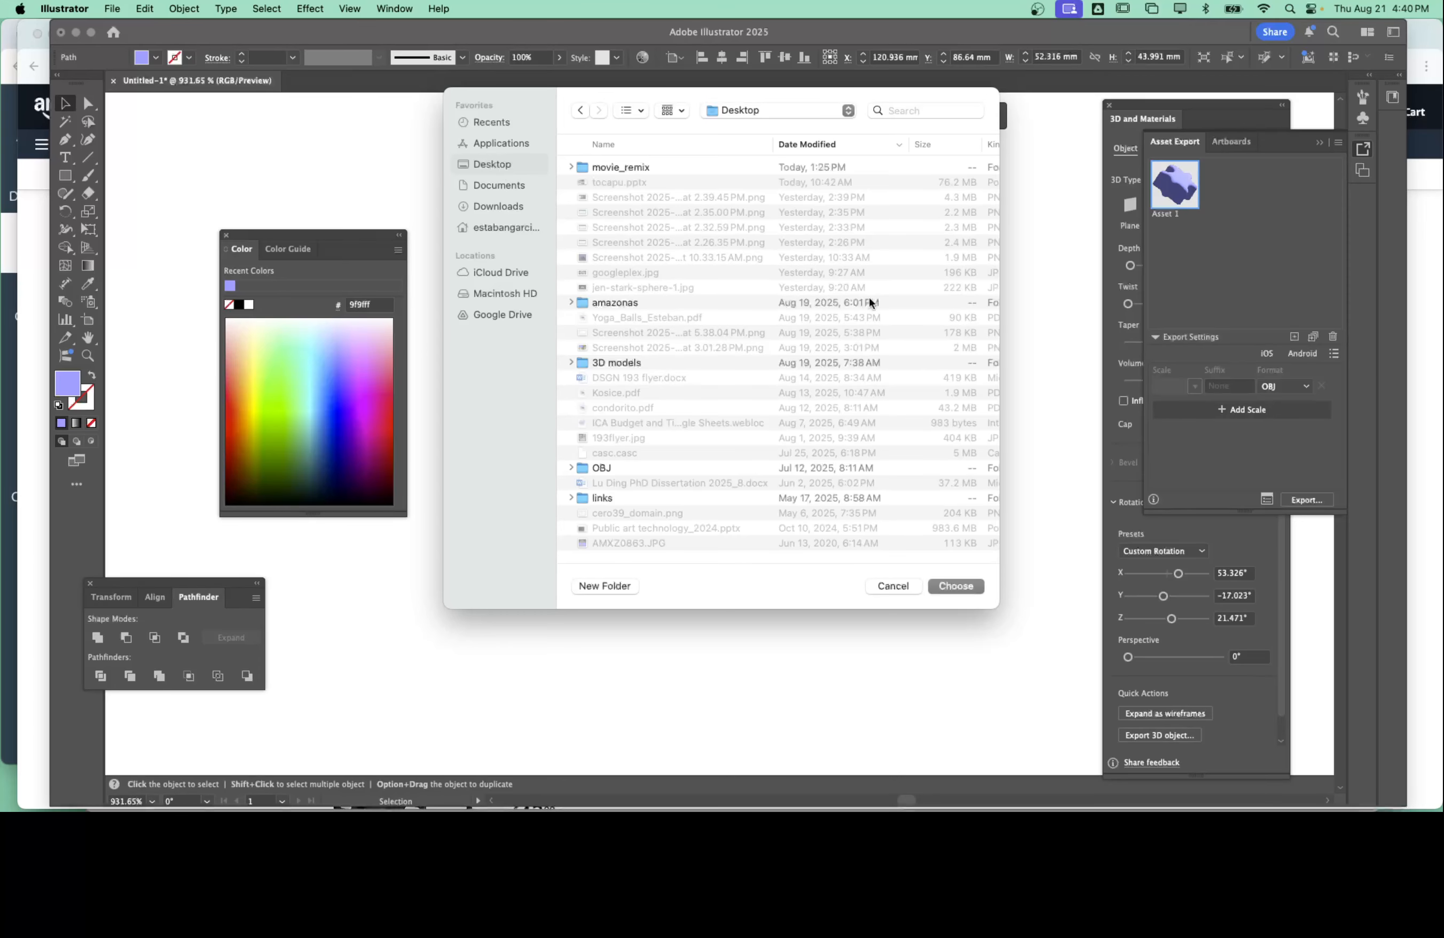
click(966, 590)
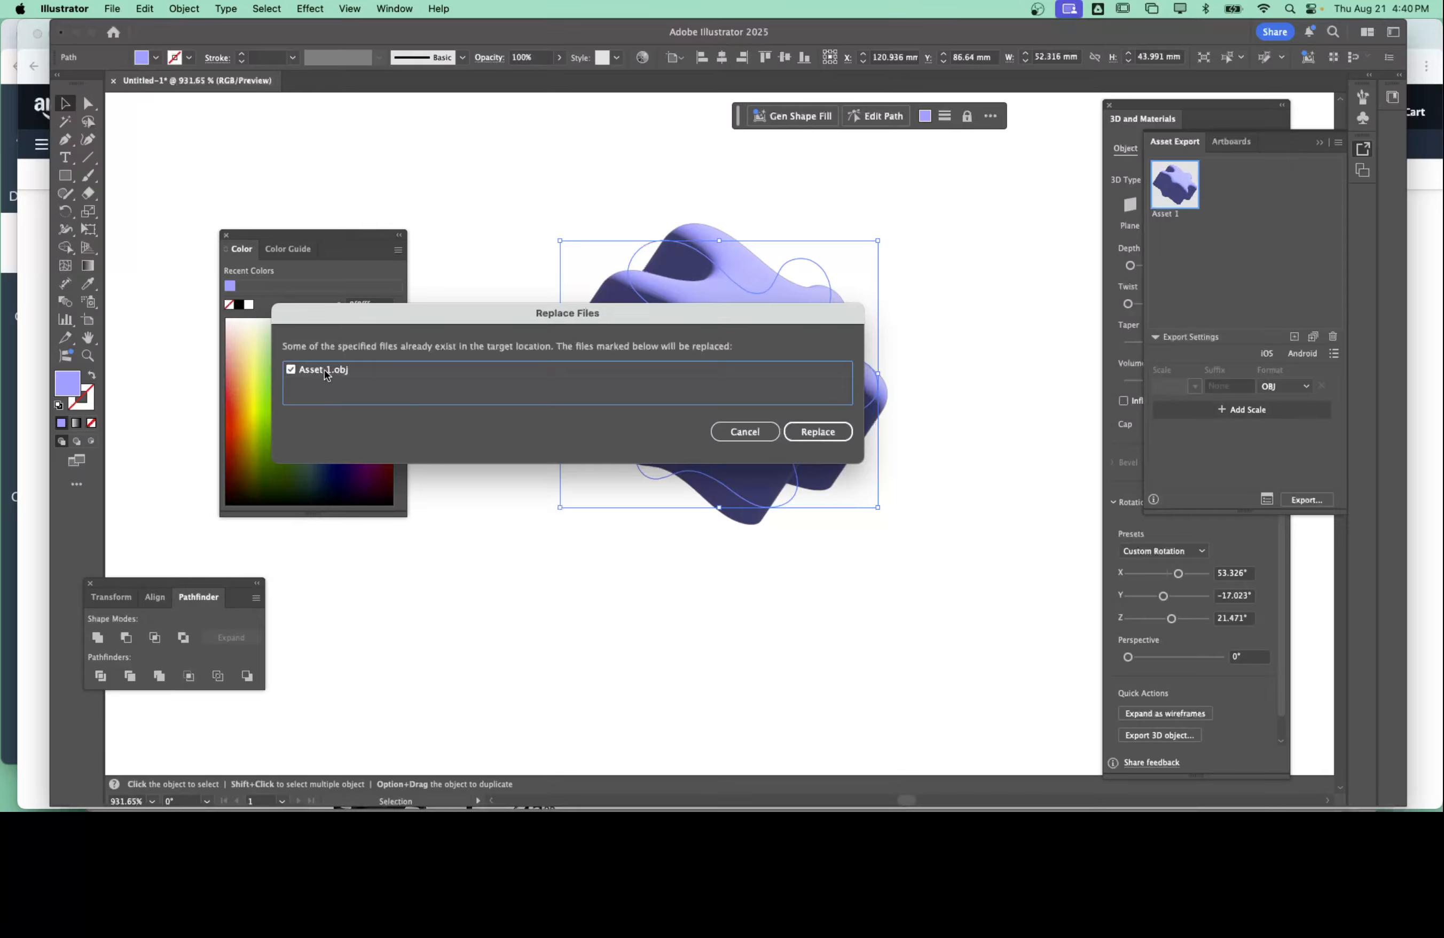
click(743, 431)
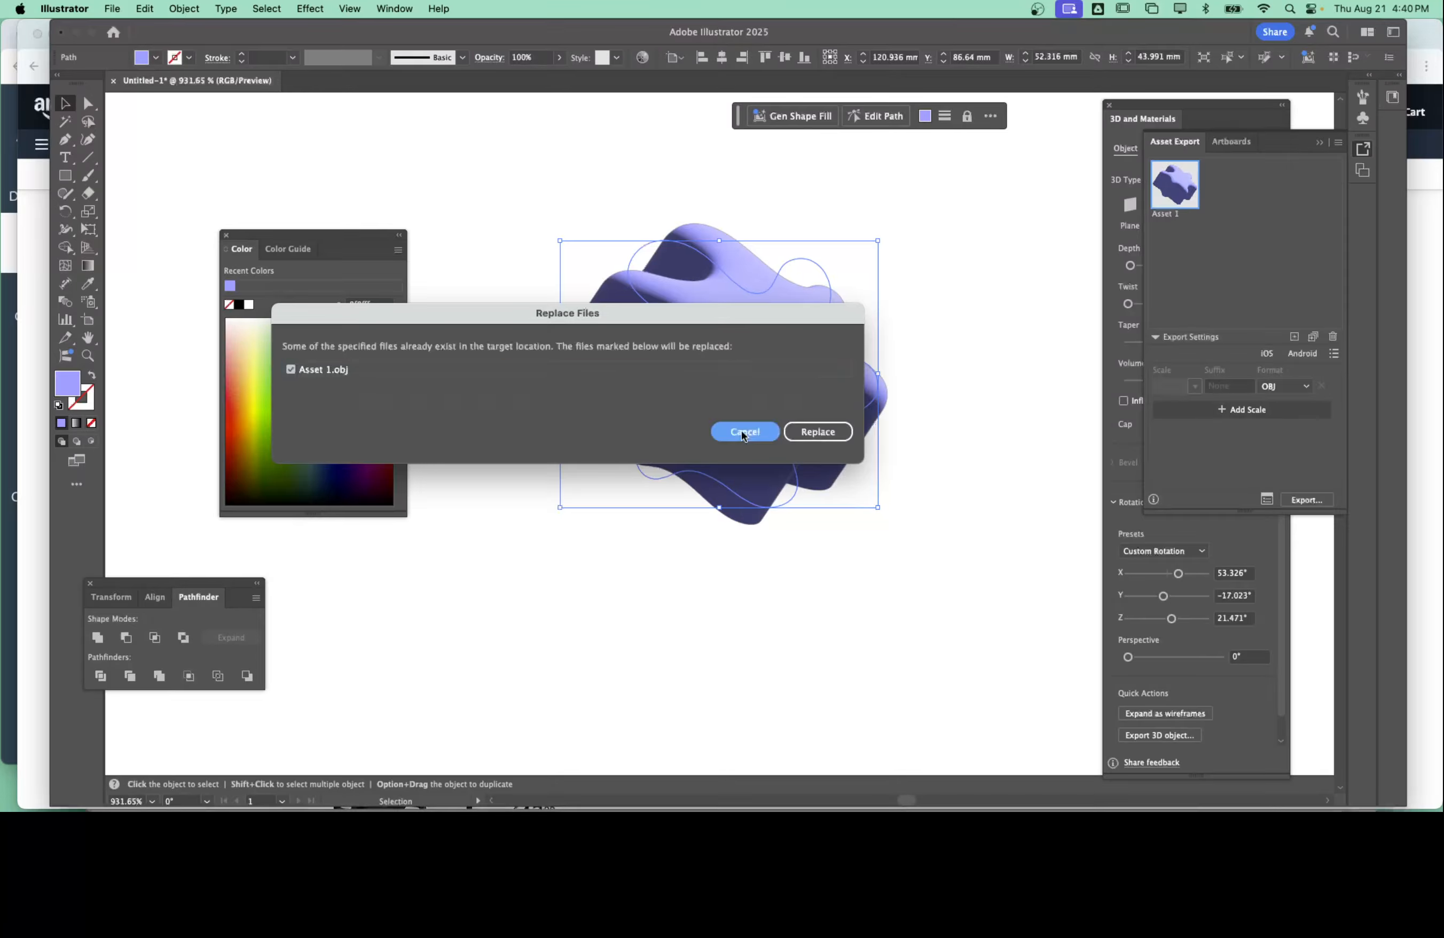
Step: Rename the export asset to "test" and export it in OBJ format to the Desktop
click(1170, 219)
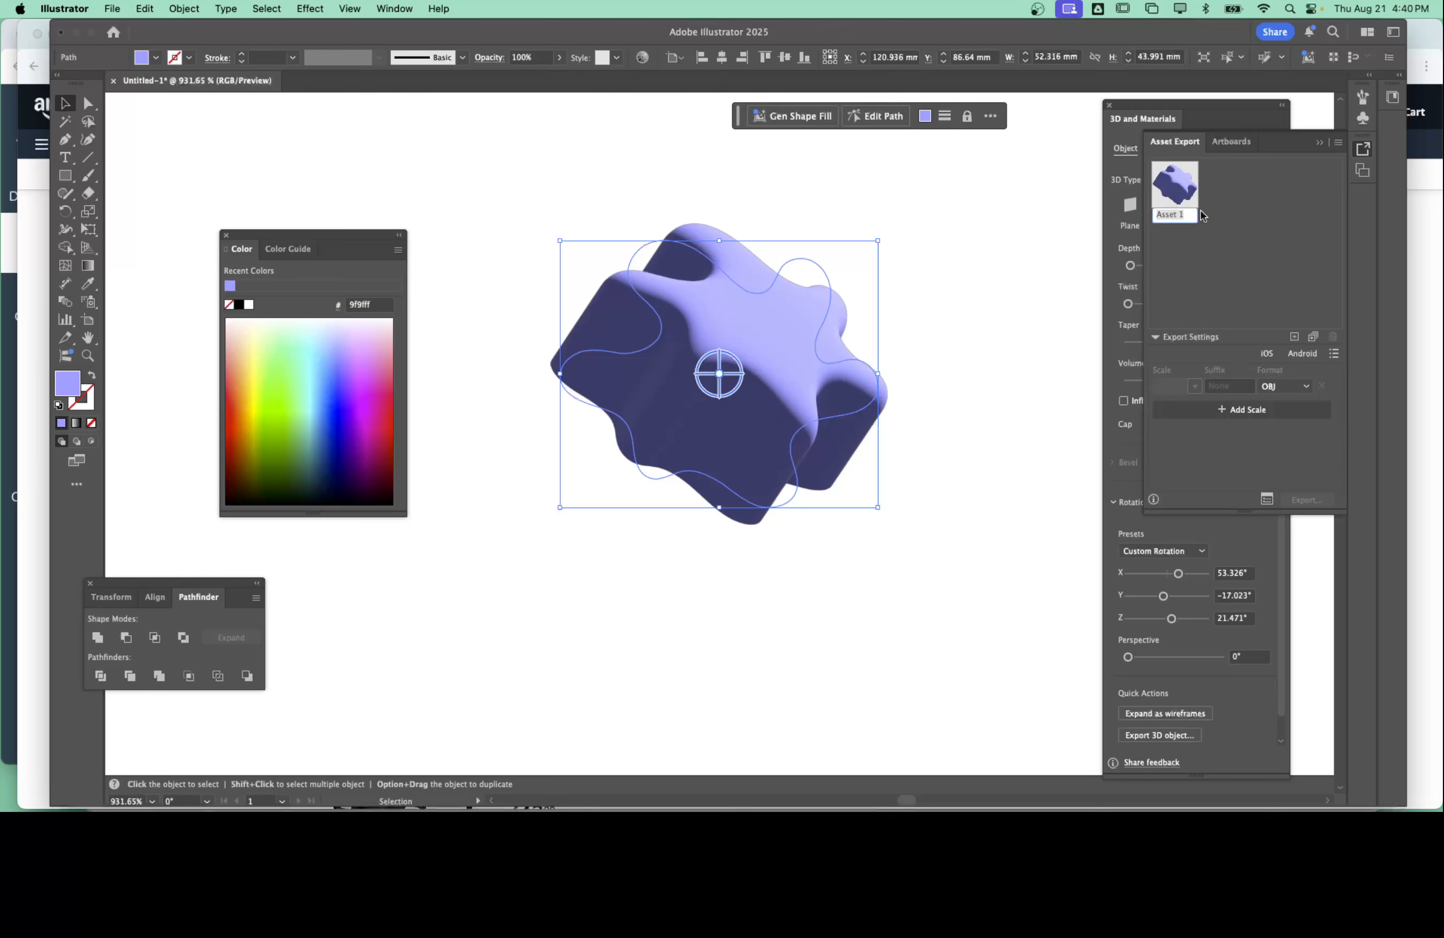
text(test)
key(Return)
click(1174, 188)
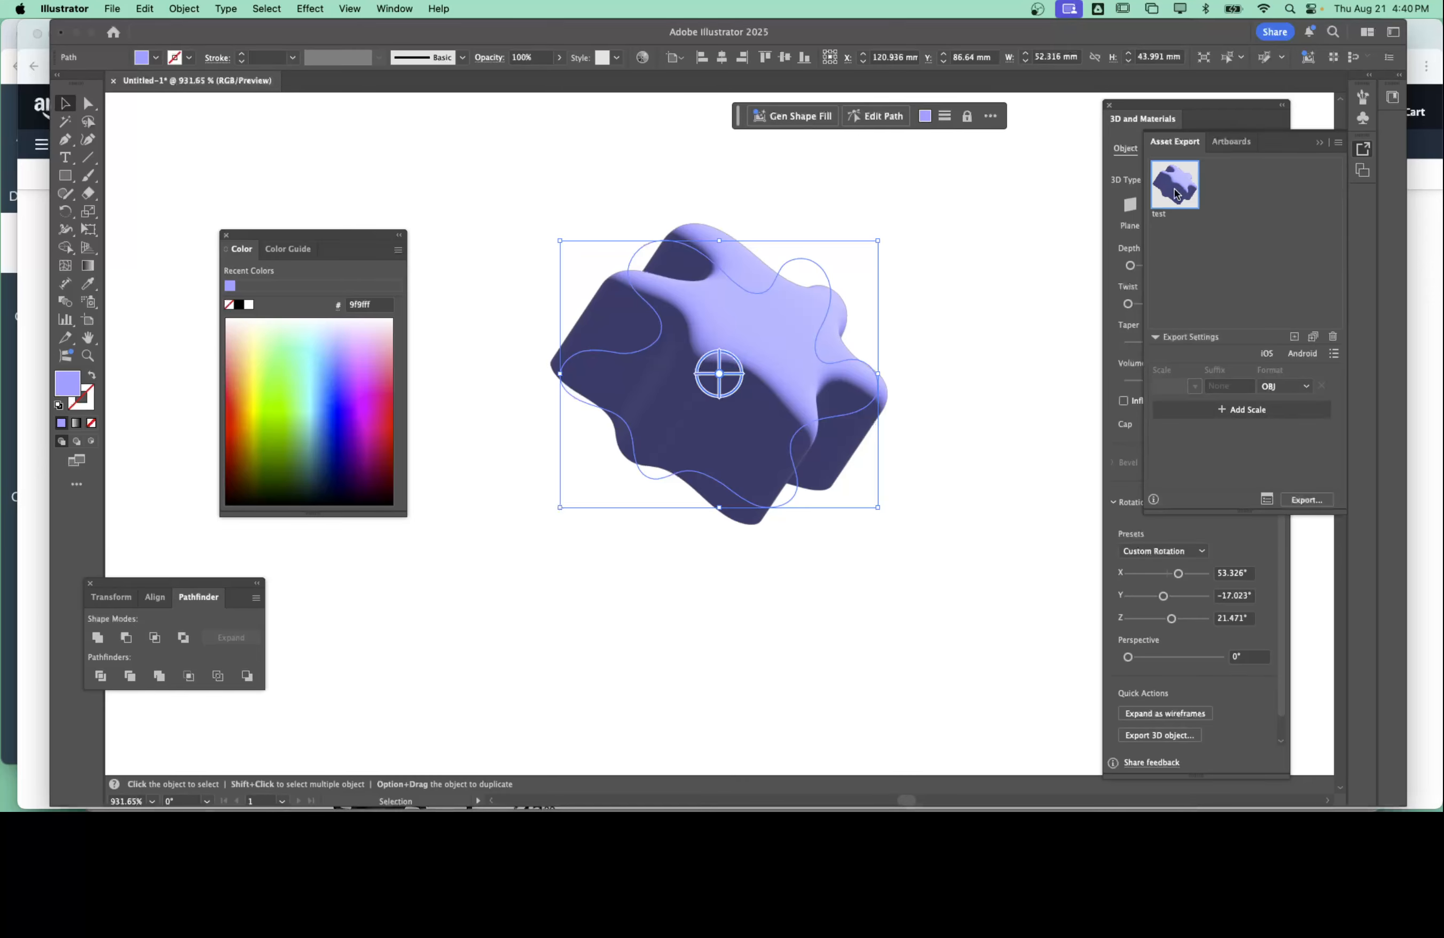
click(1309, 499)
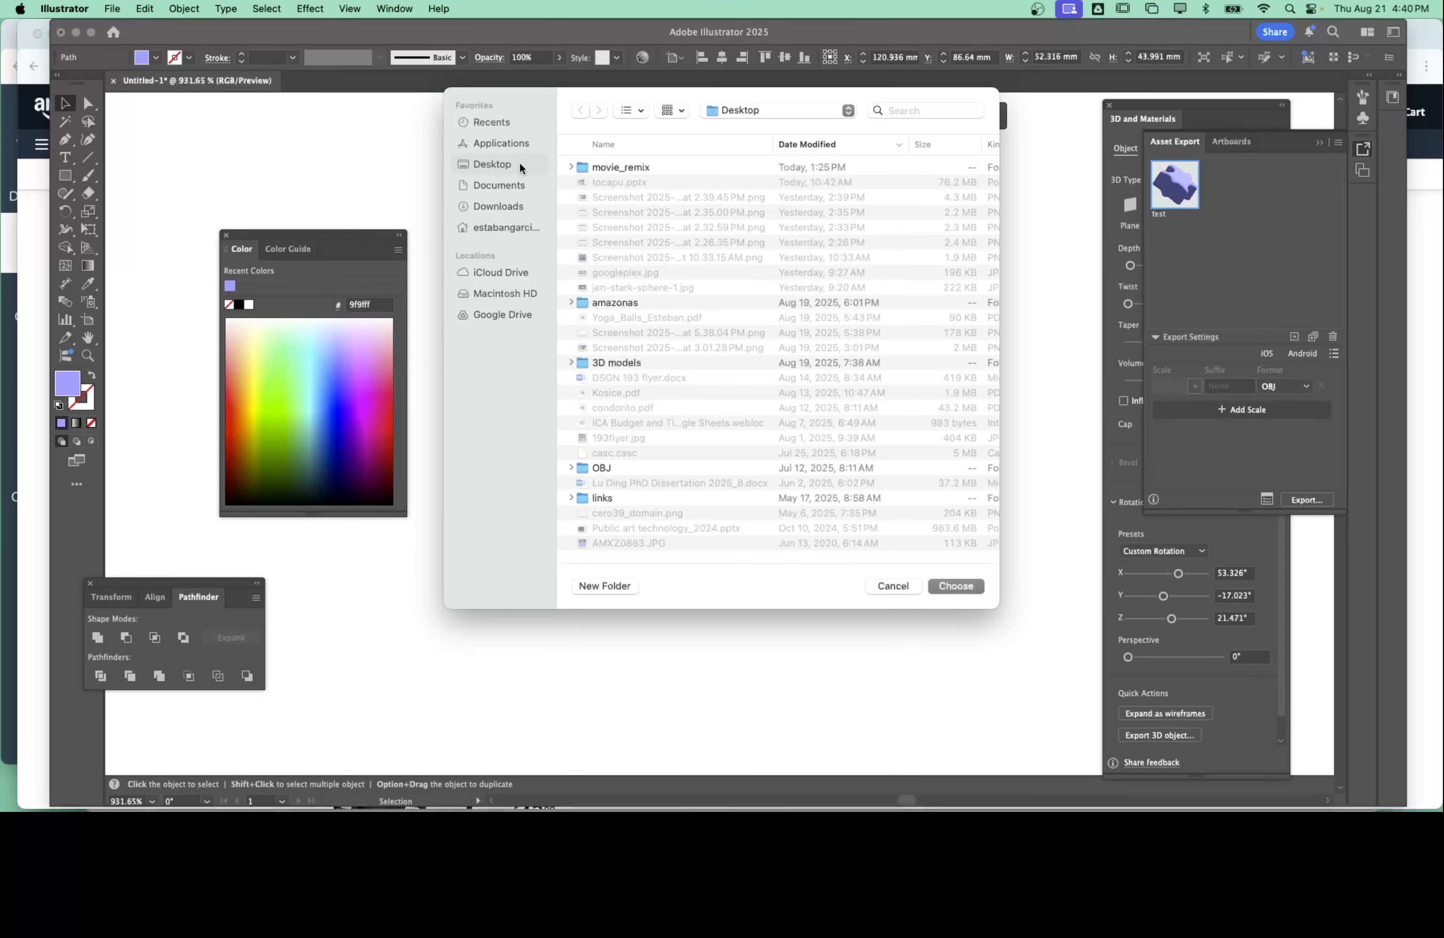
click(962, 587)
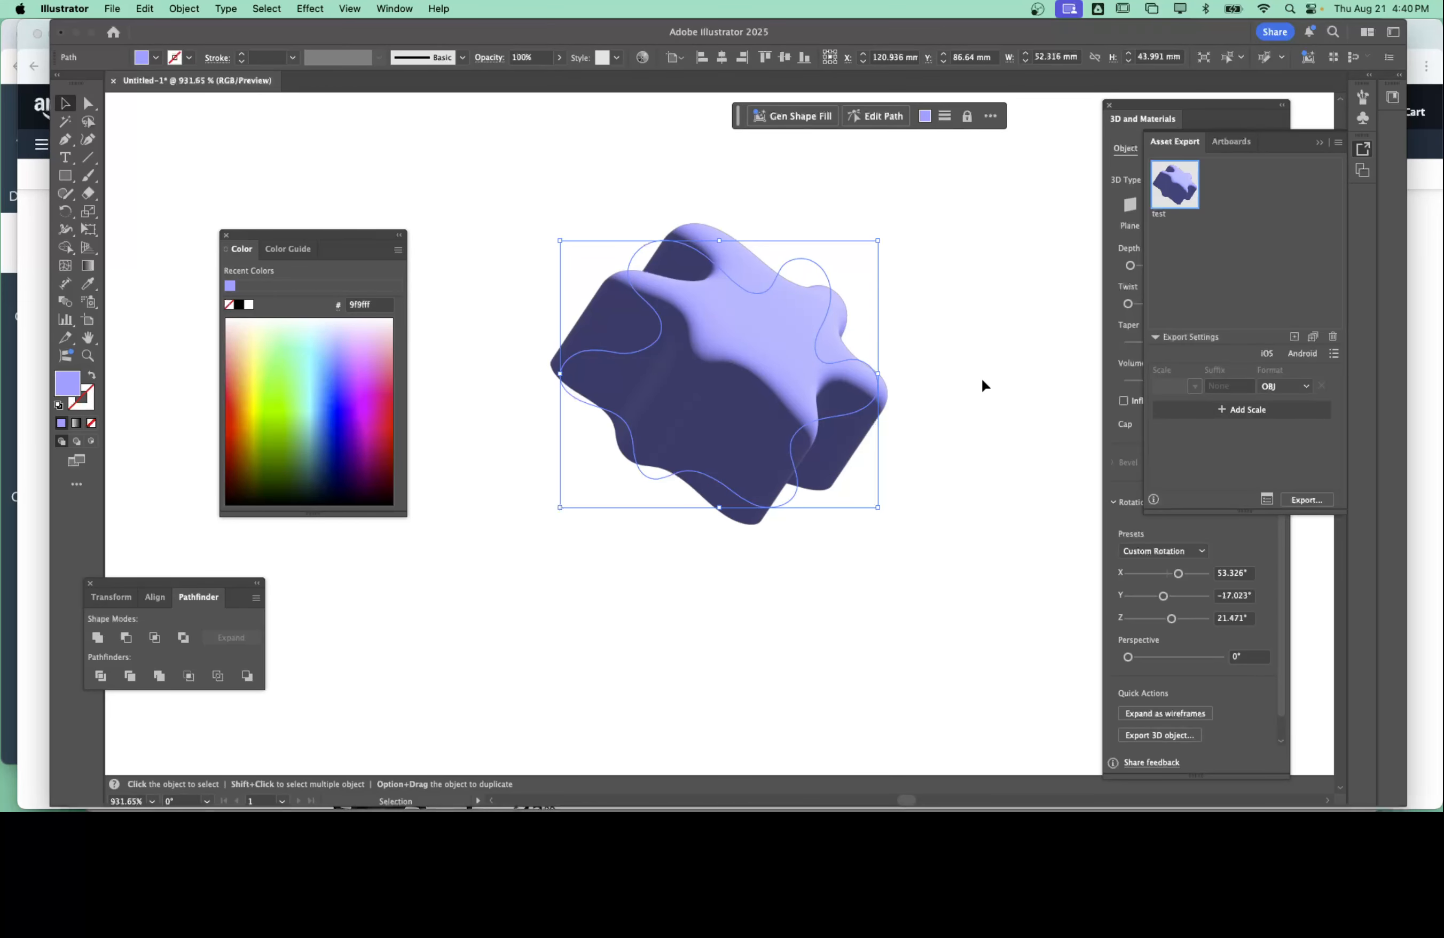
Step: Switch to Finder and open the OBJ folder on the Desktop
key(a)
key(super+Tab)
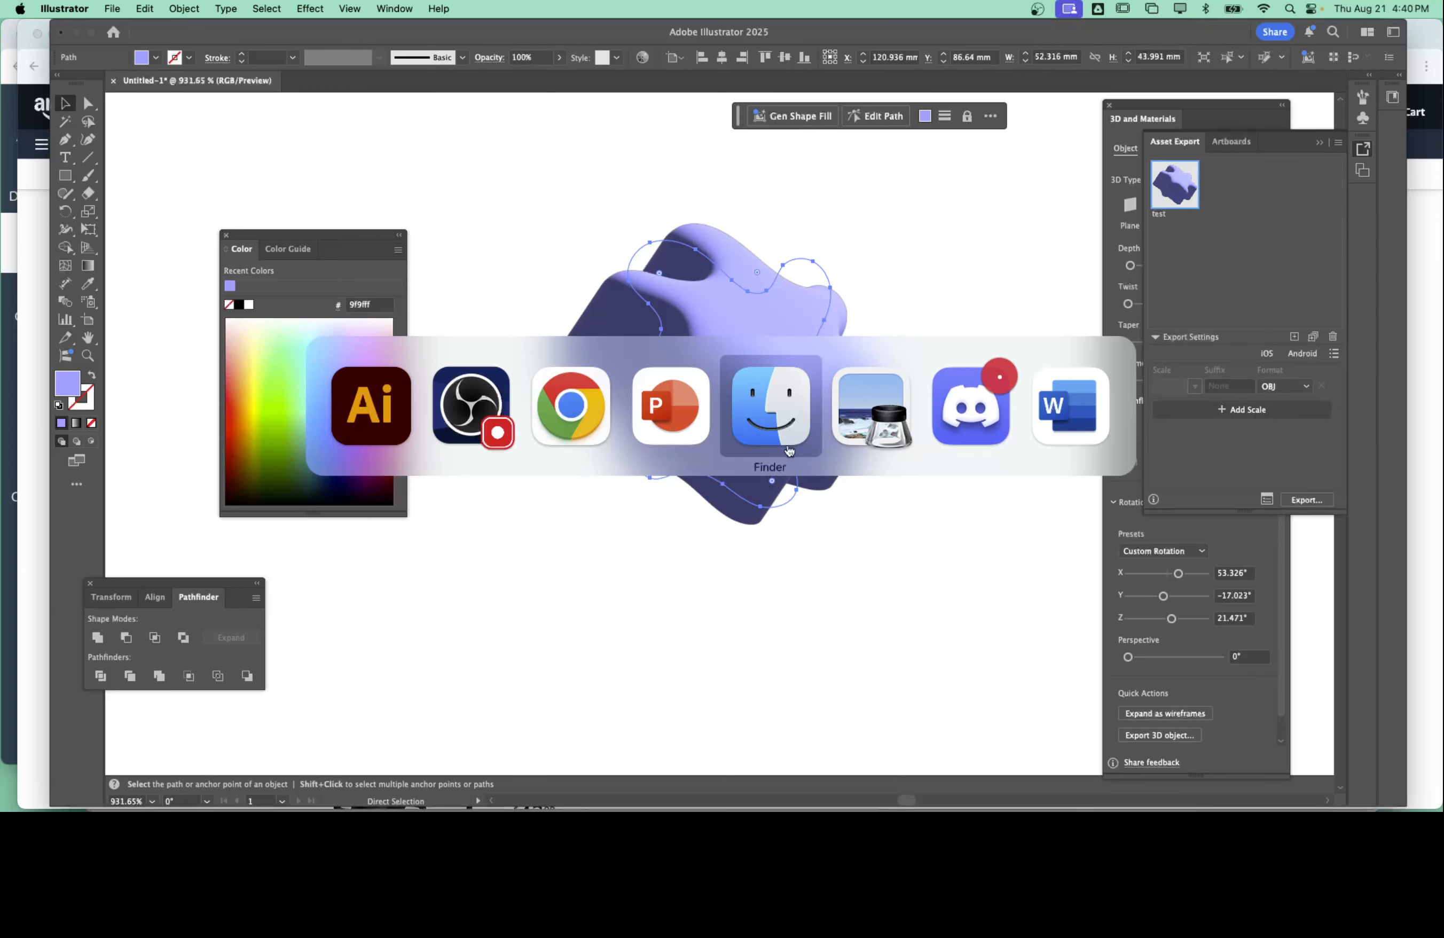
click(780, 431)
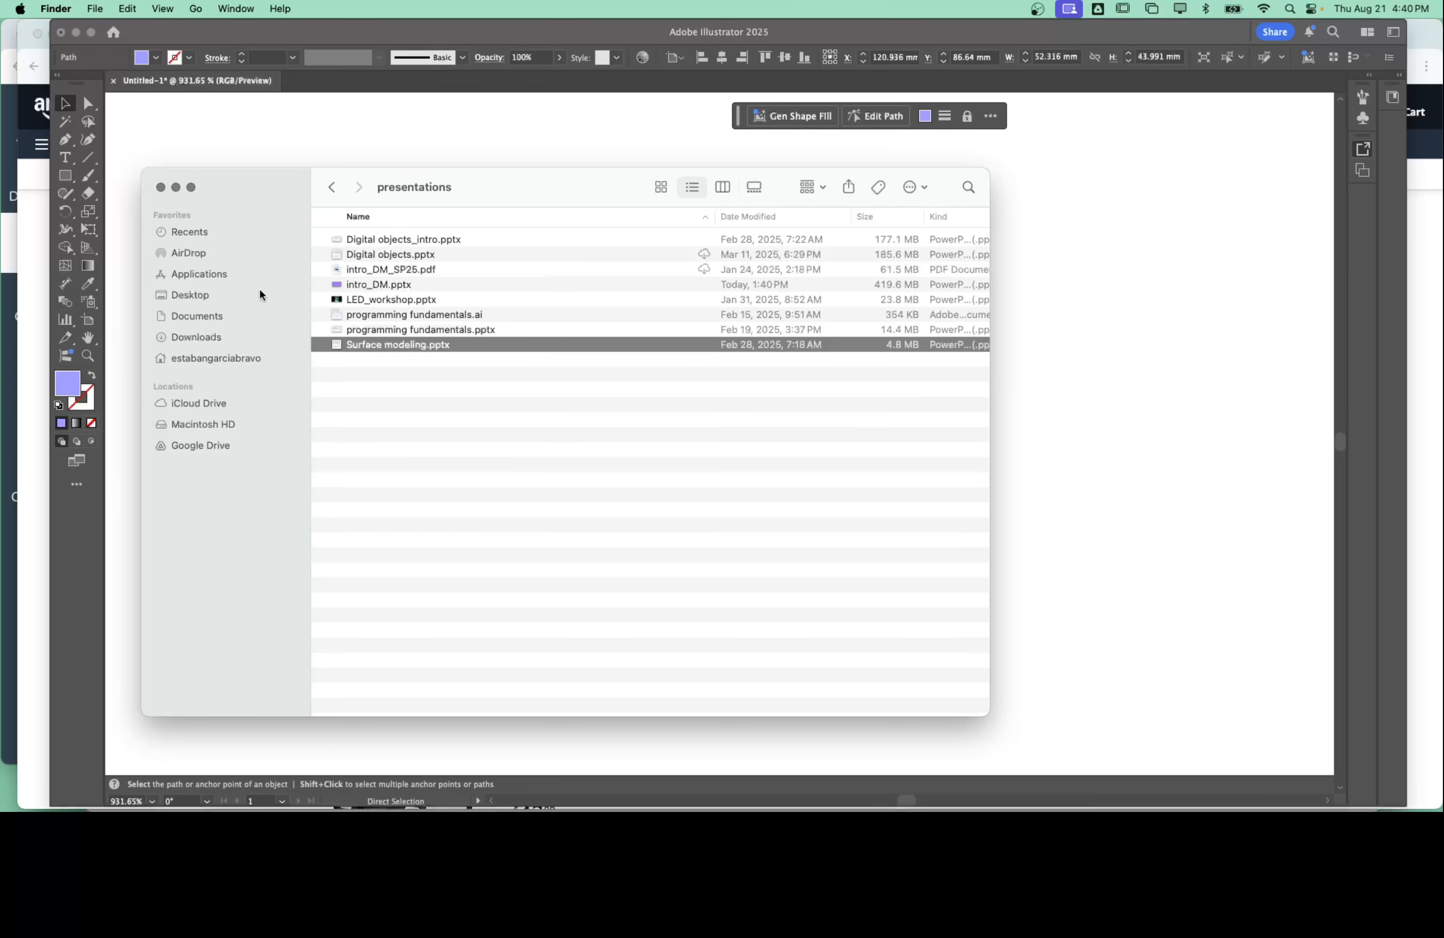
click(225, 293)
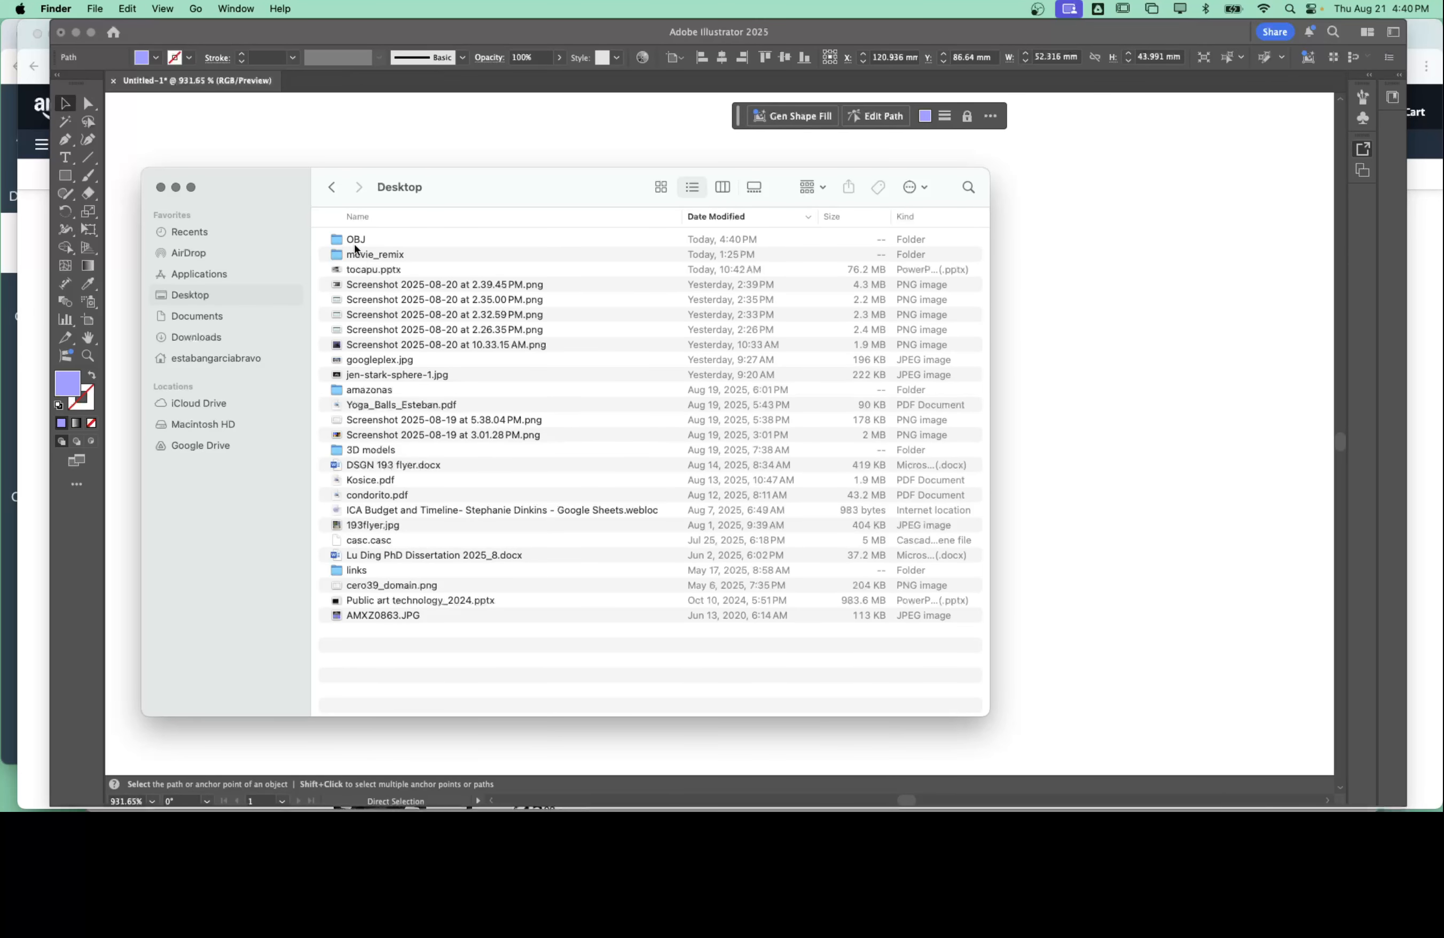
double_click(341, 240)
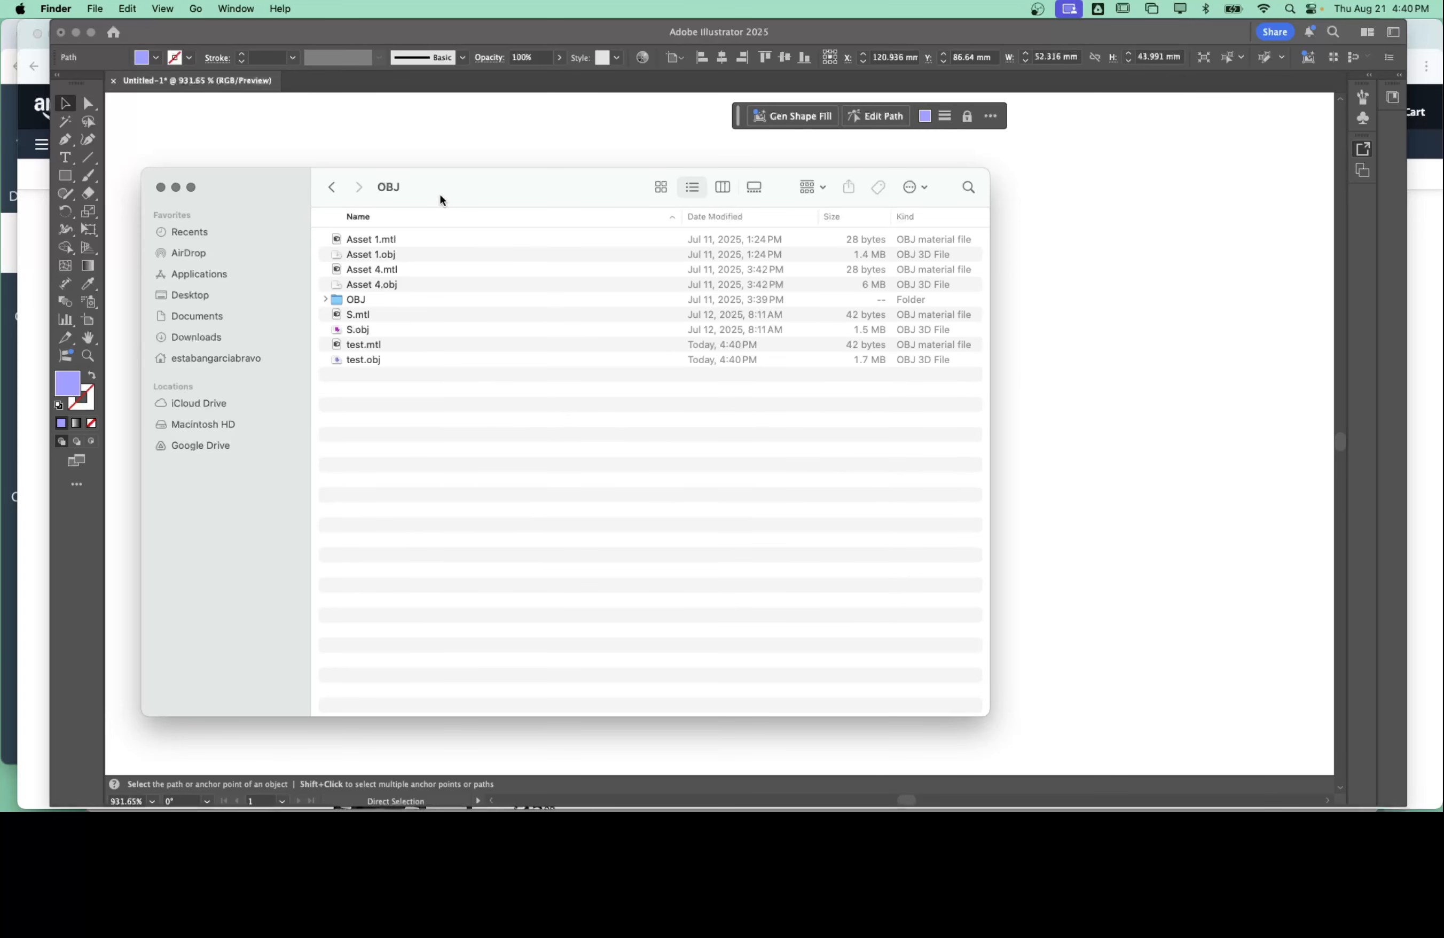
drag(440, 194, 579, 181)
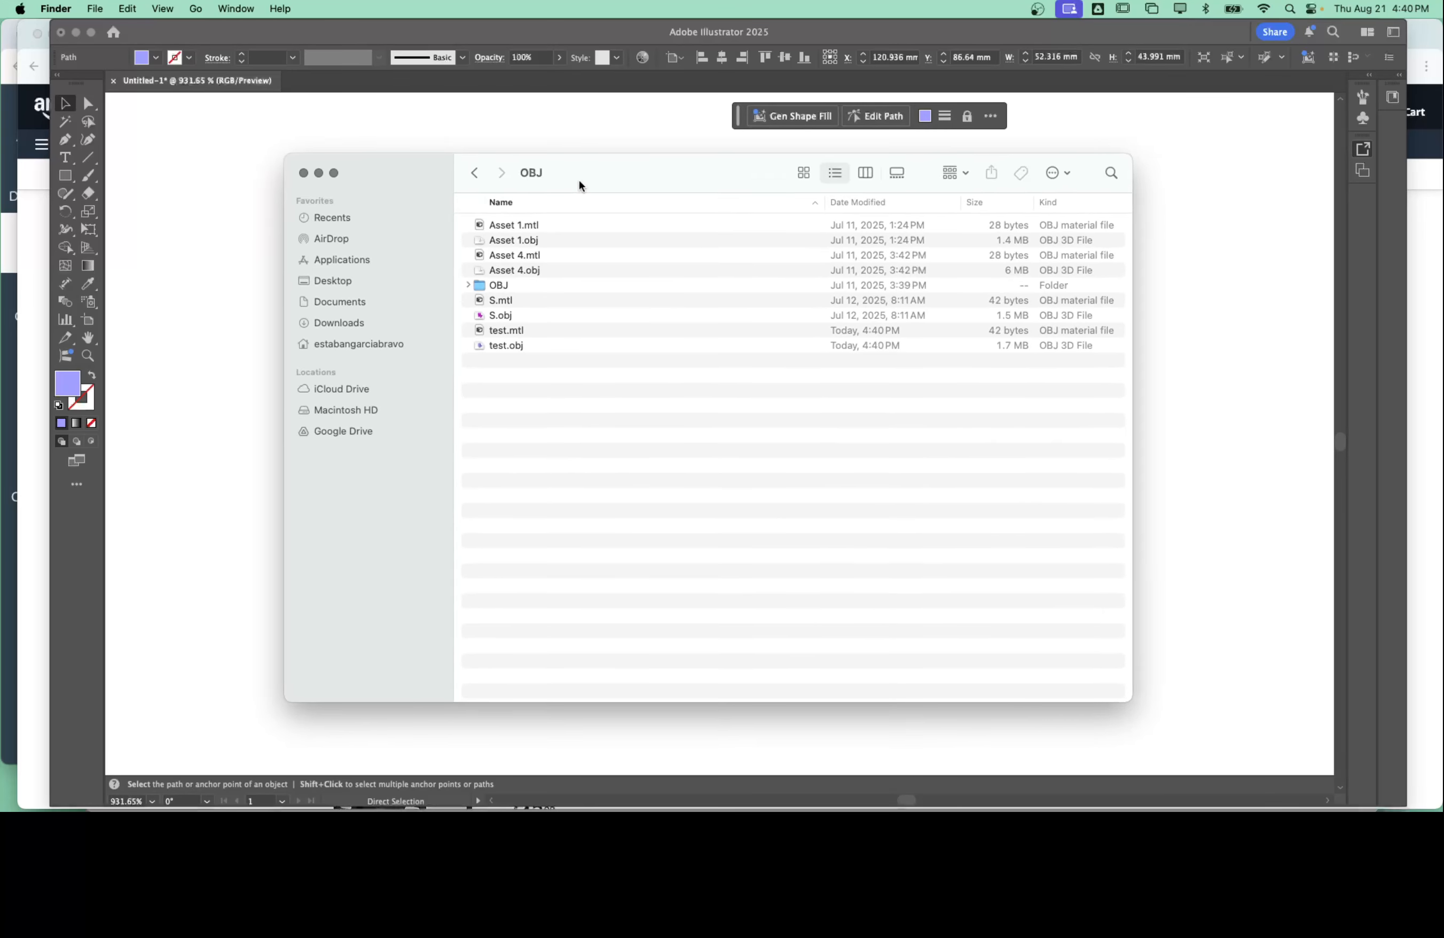
Step: Preview test.obj, rotate the model to inspect it, and close the preview and the Finder window
click(513, 345)
key(space)
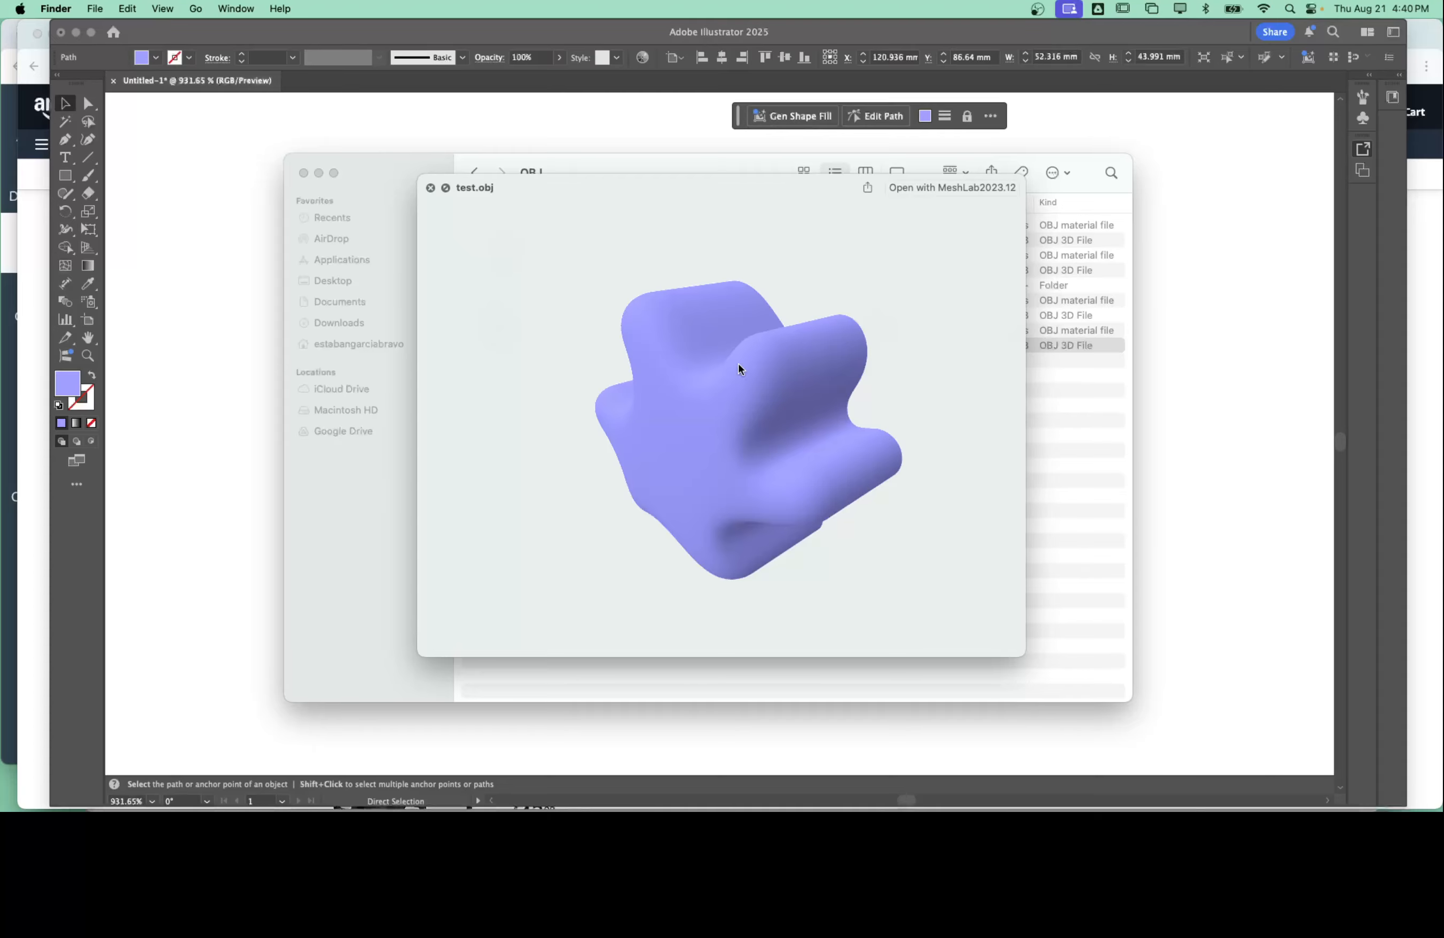
drag(738, 364, 777, 297)
click(430, 188)
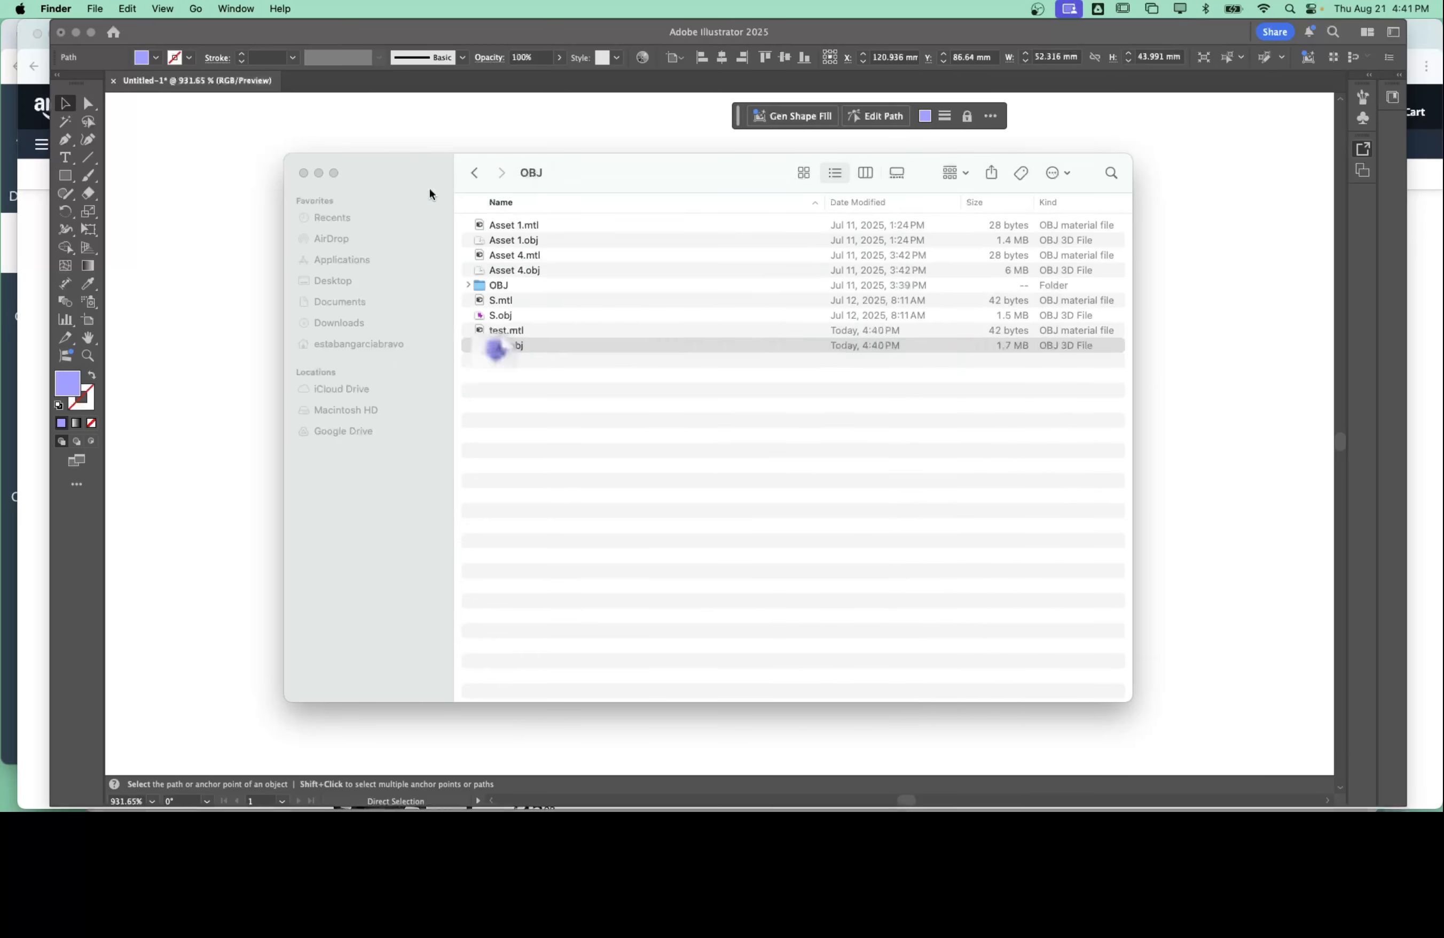
drag(405, 183, 453, 187)
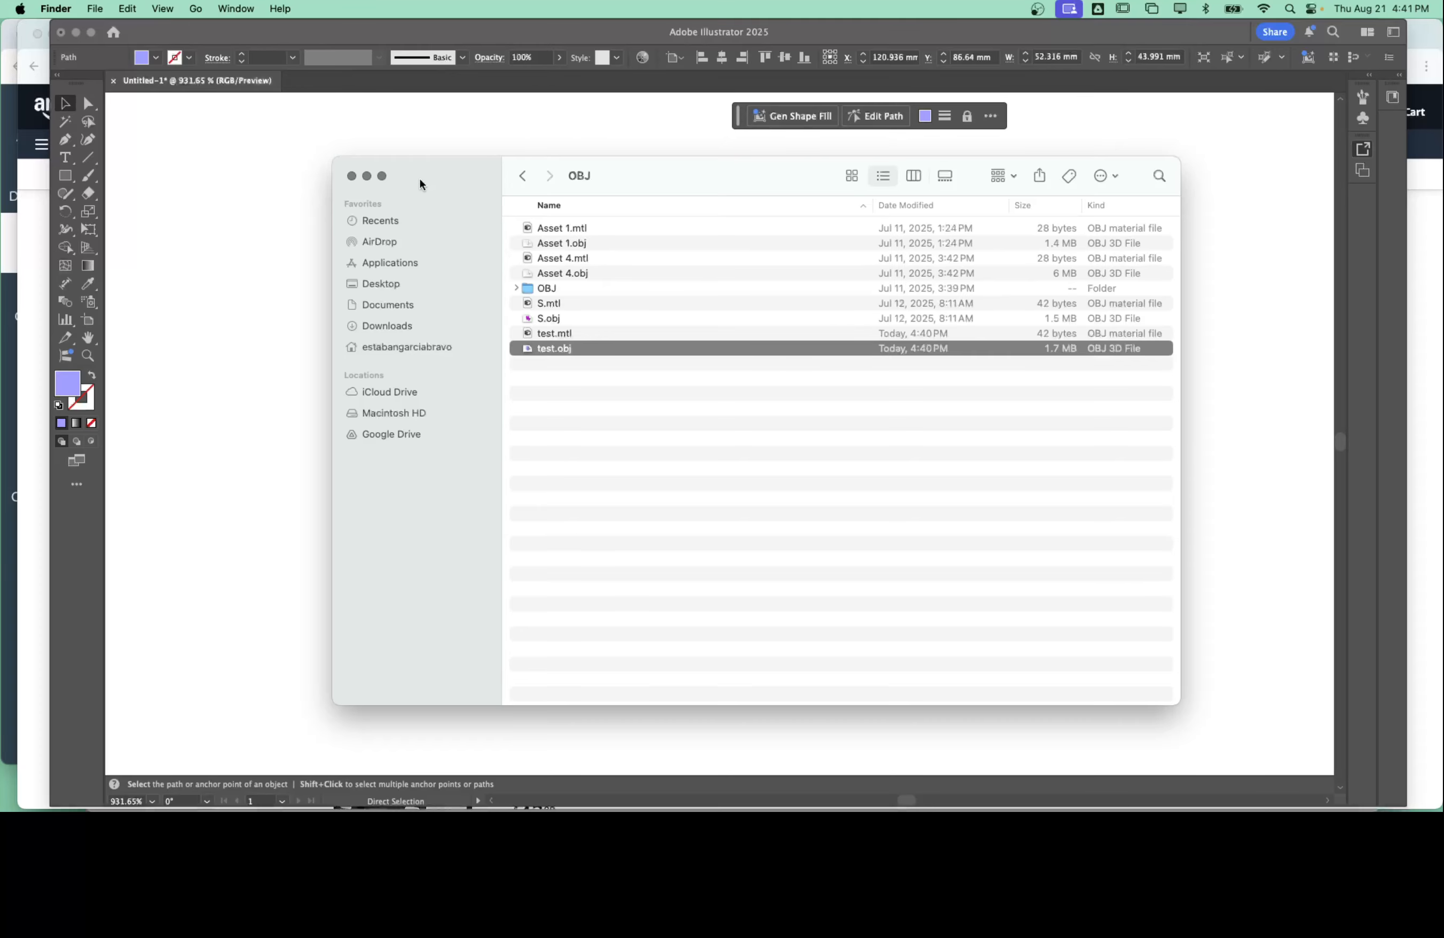
drag(443, 173, 436, 151)
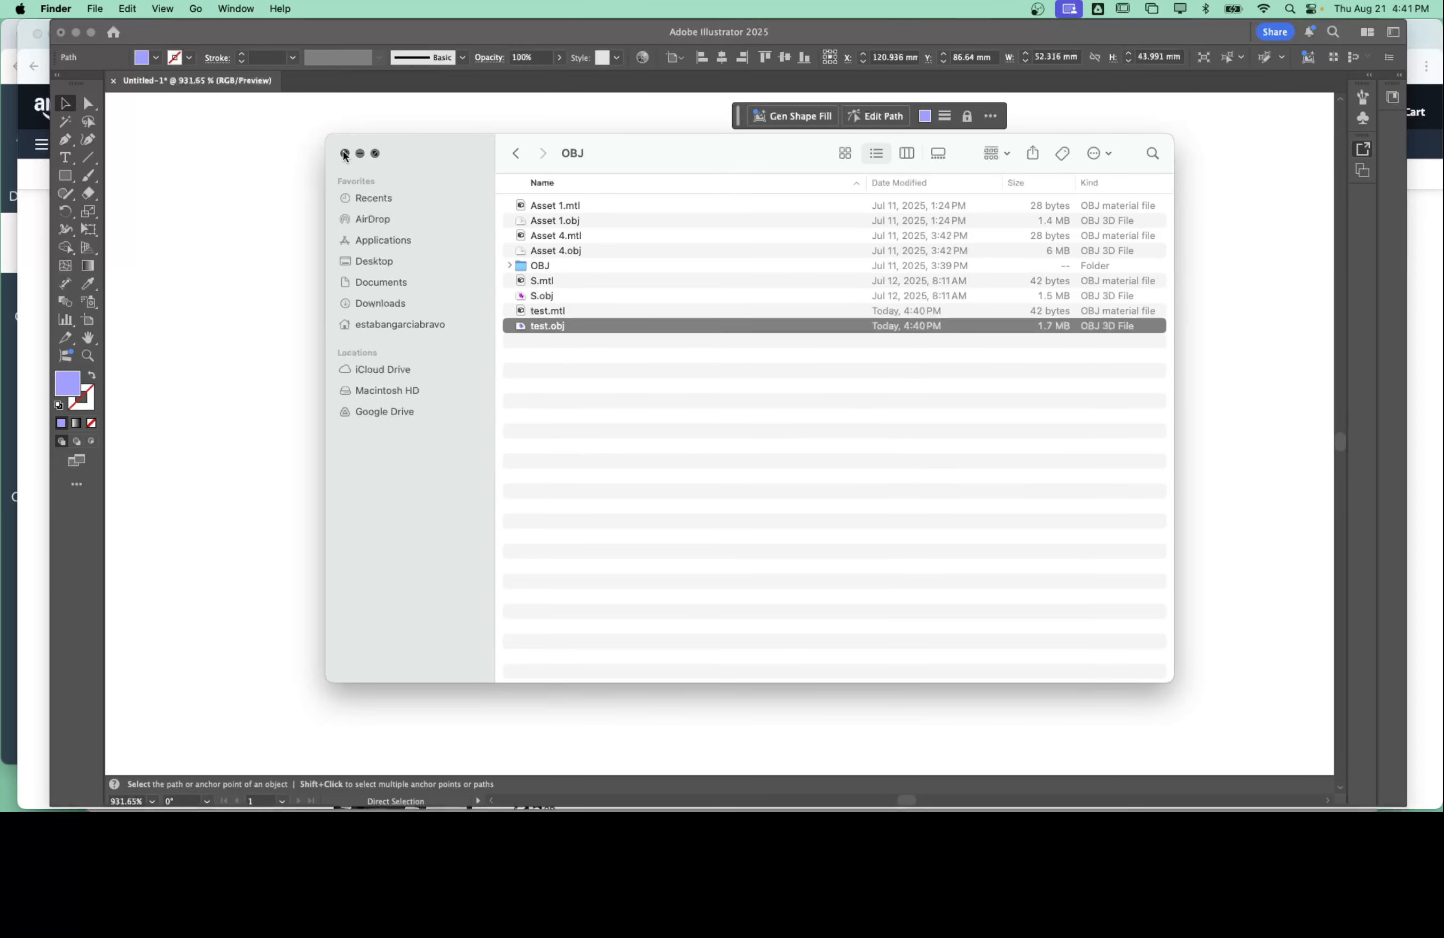
click(344, 153)
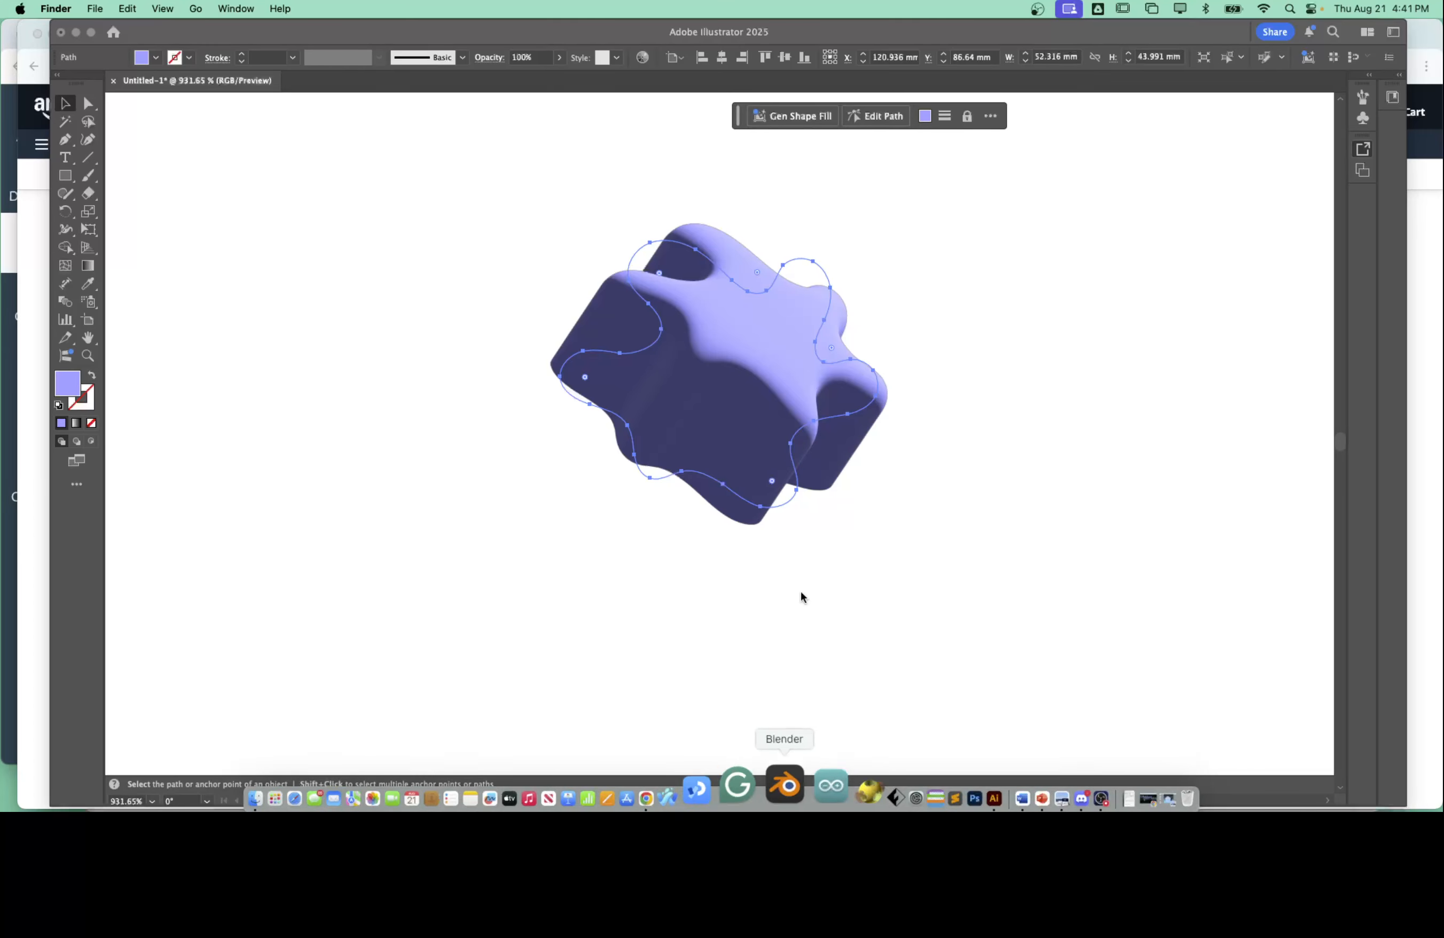
Step: Launch OrcaSlicer 2.3 and create a new project
mouse_move(946, 810)
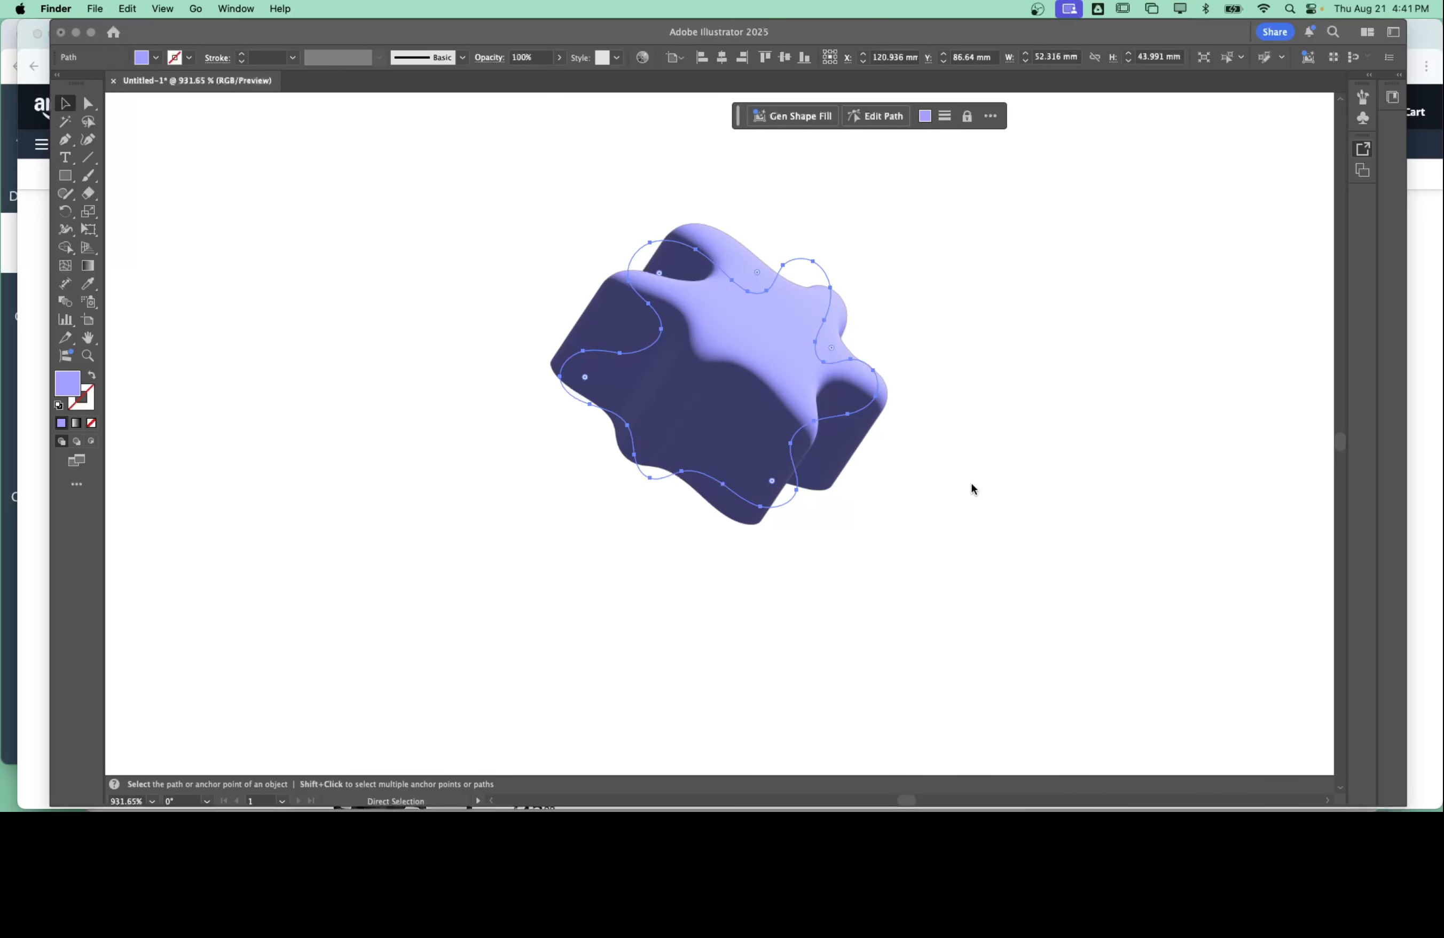
key(super+space)
text(orca)
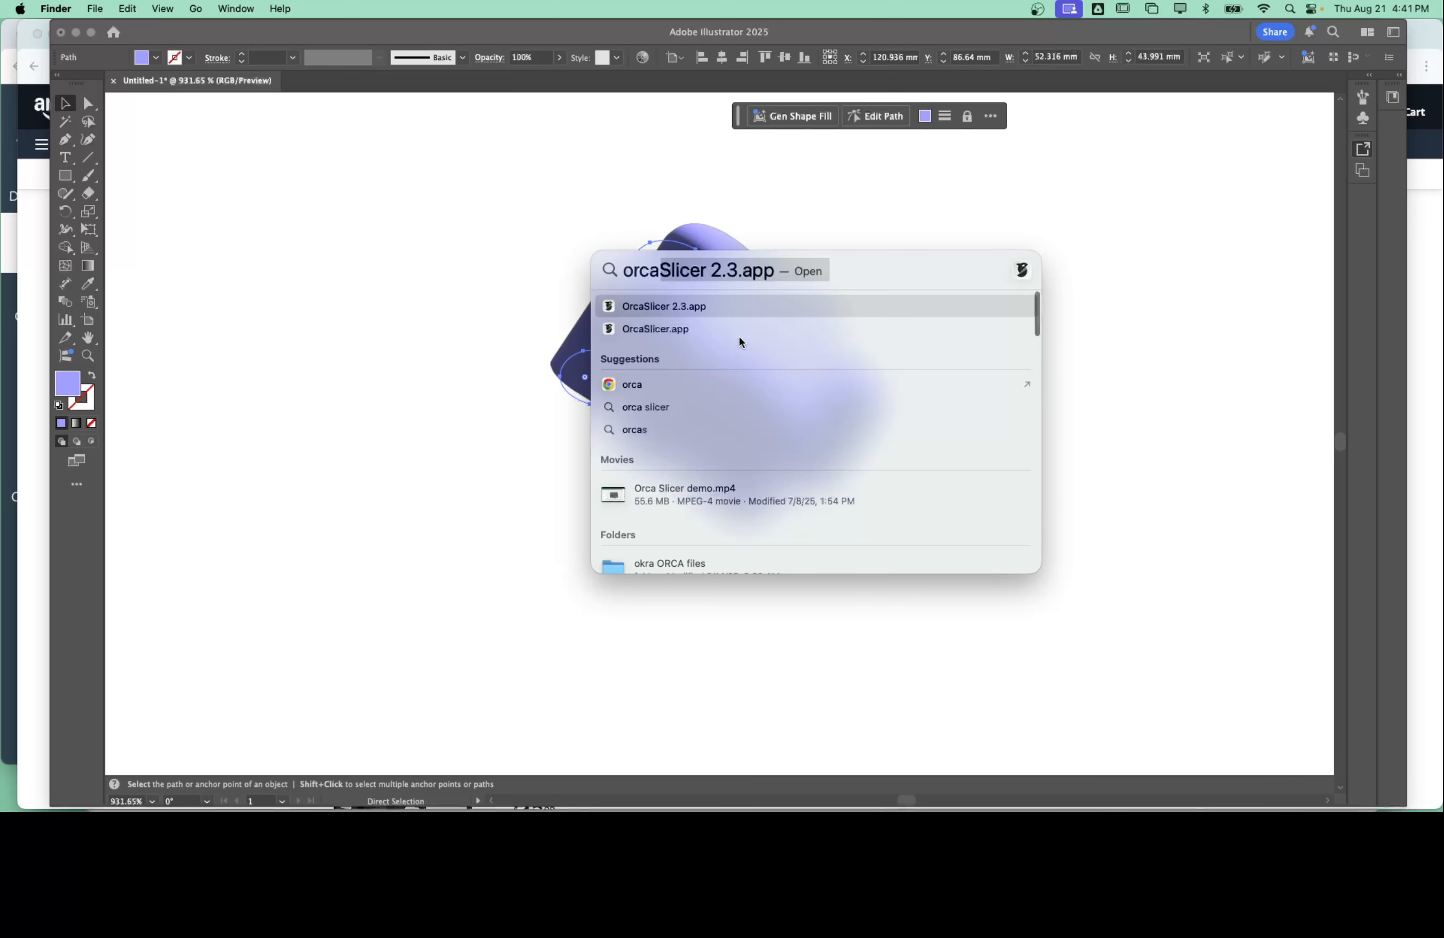
double_click(677, 307)
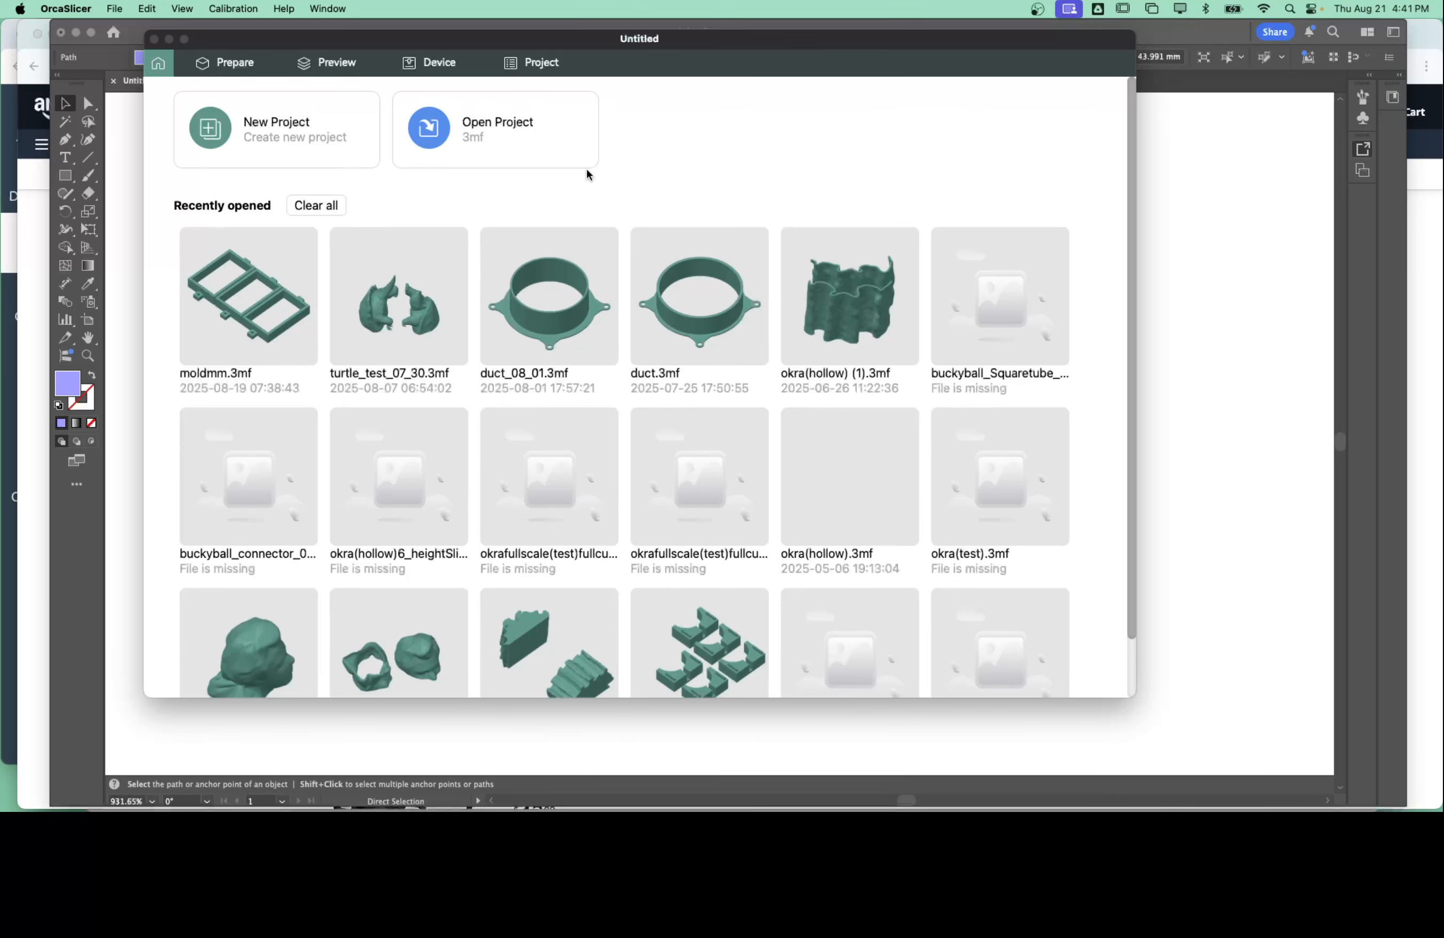
drag(565, 41, 691, 78)
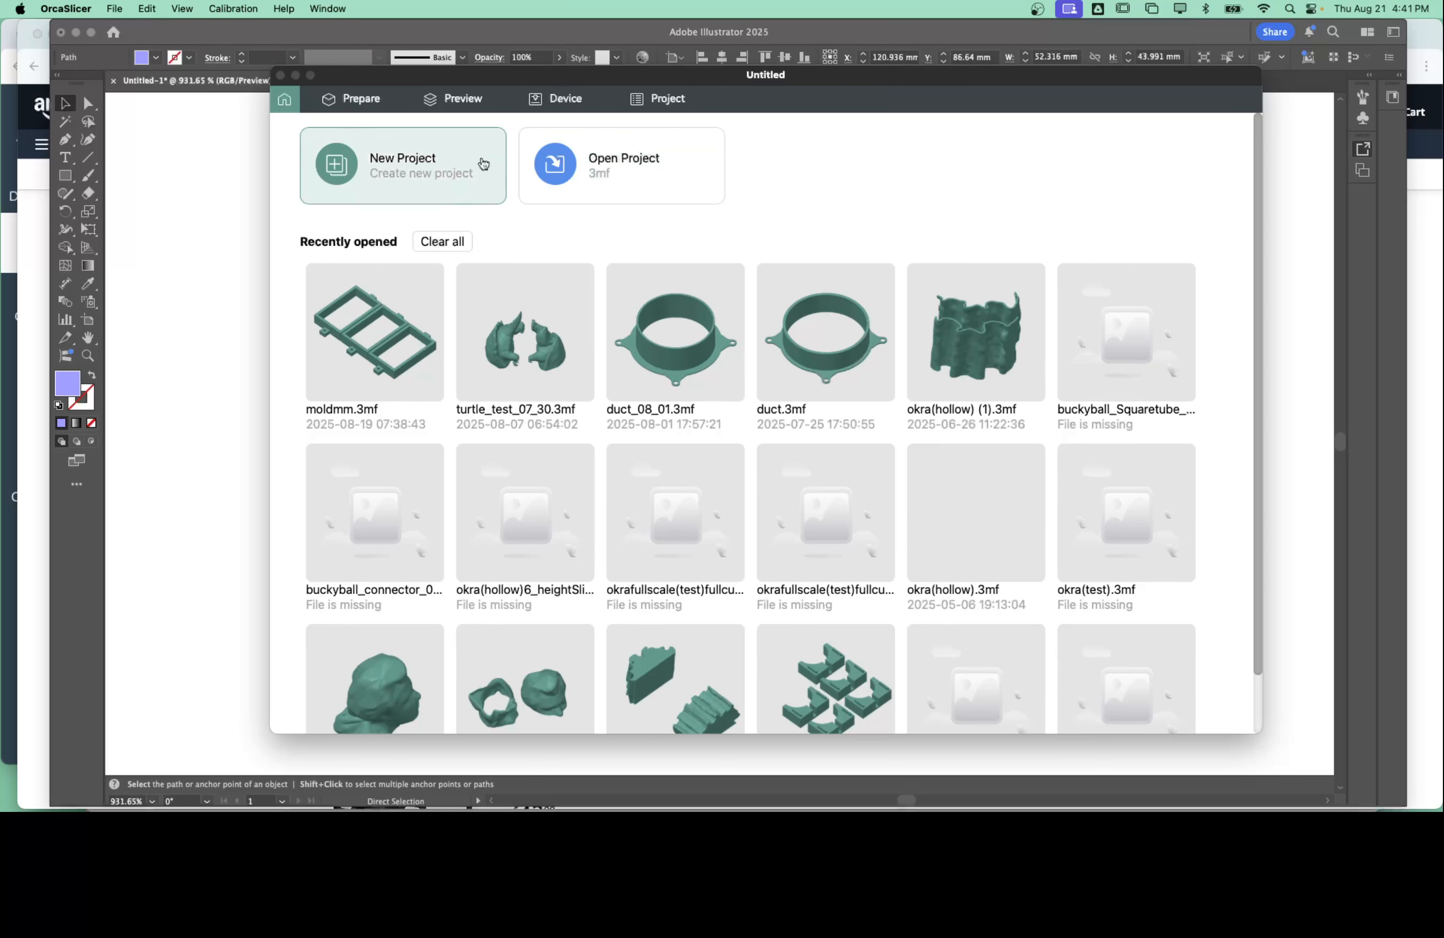
click(457, 169)
drag(531, 74, 482, 28)
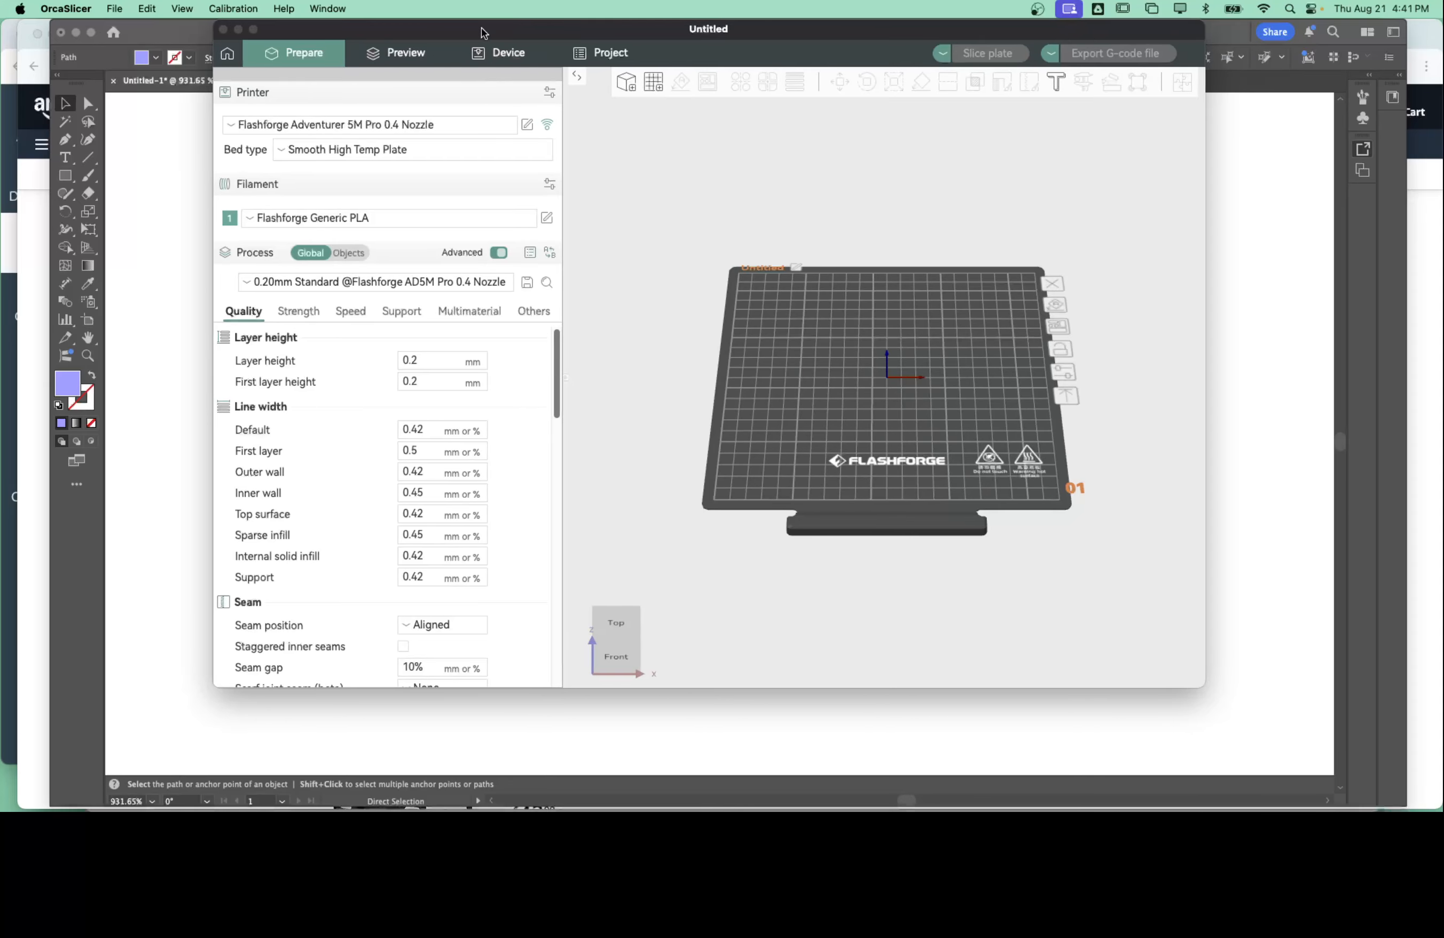
click(441, 123)
click(441, 123)
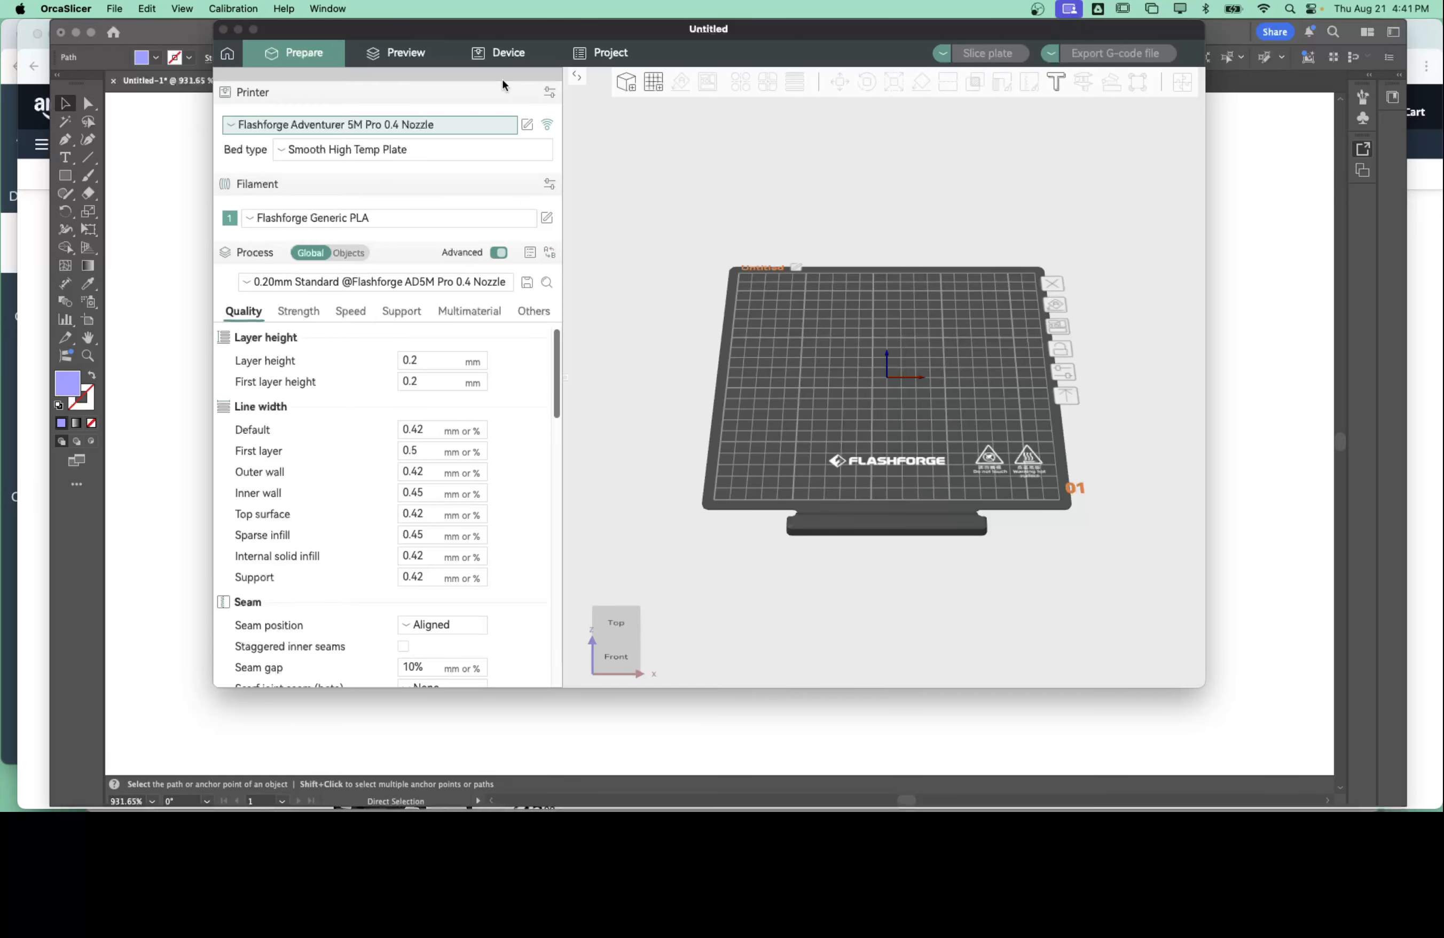
click(527, 125)
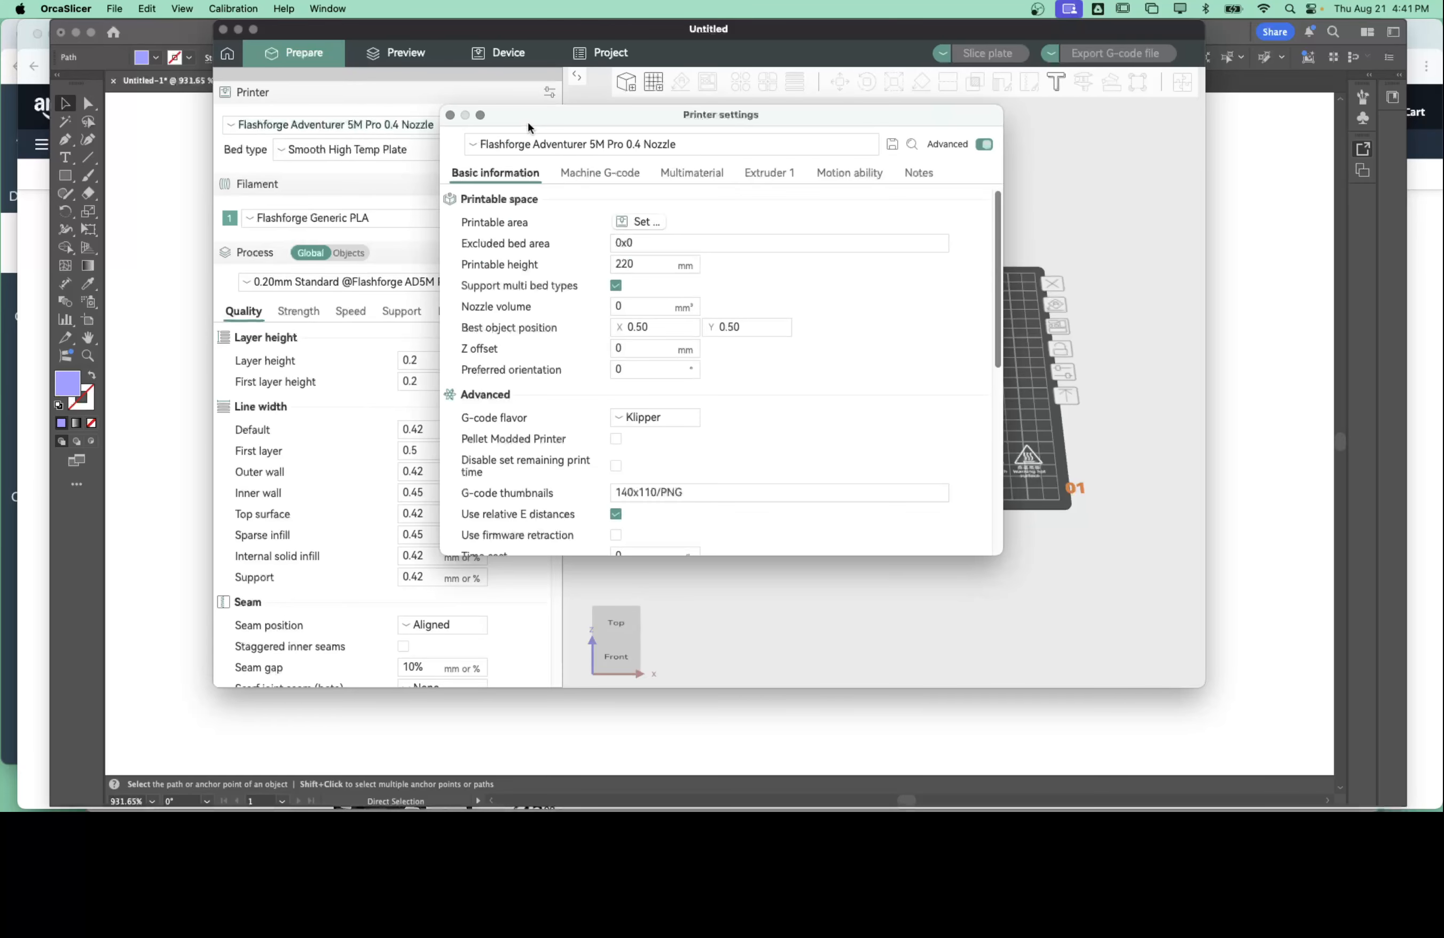
click(451, 116)
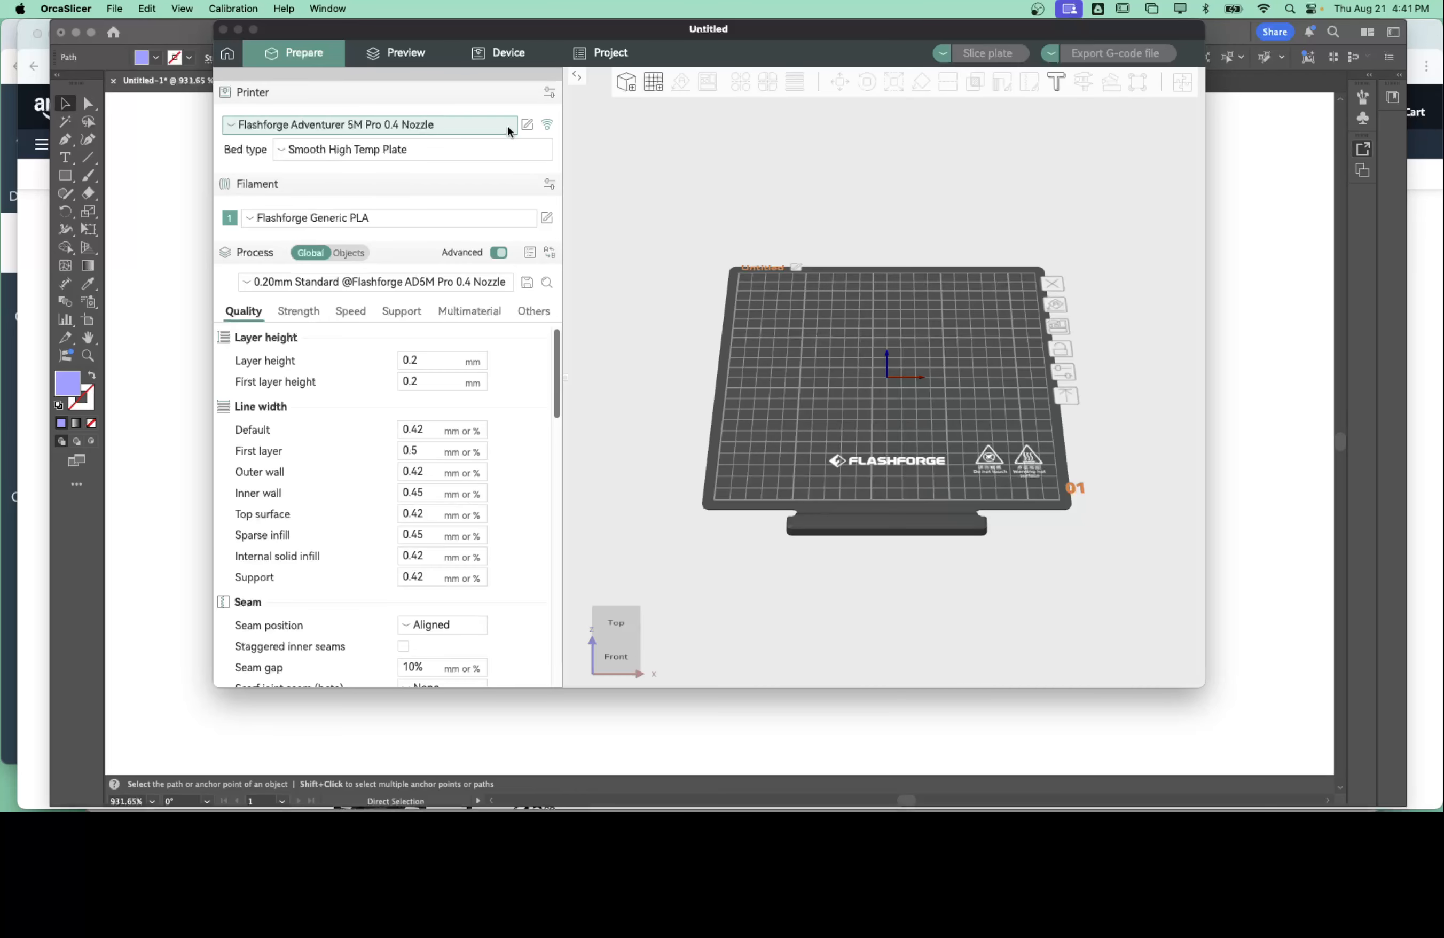
click(257, 94)
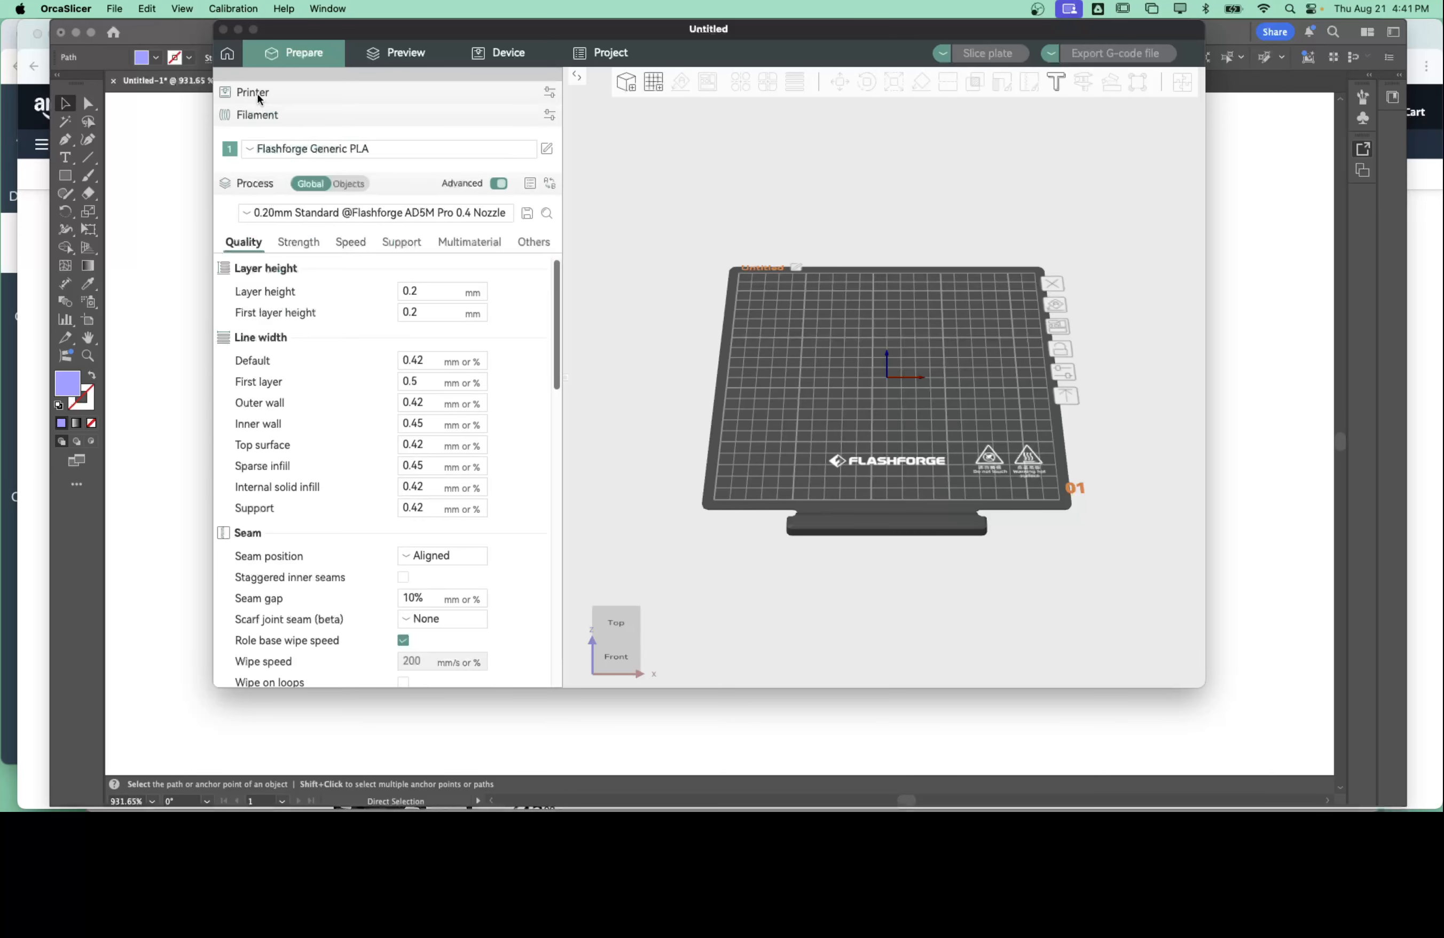
click(258, 94)
click(234, 125)
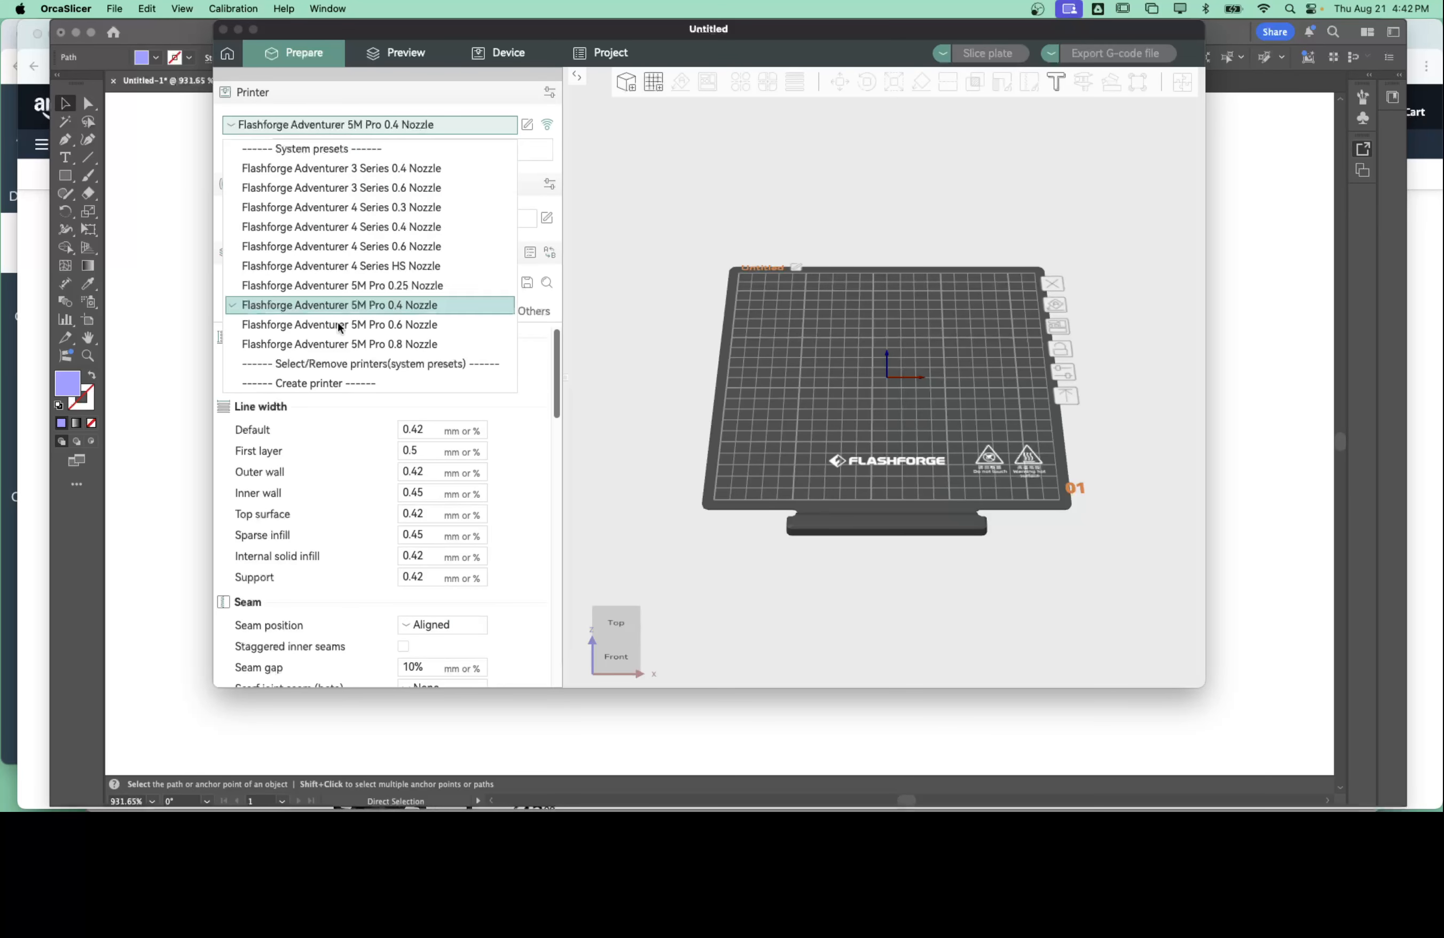
click(379, 383)
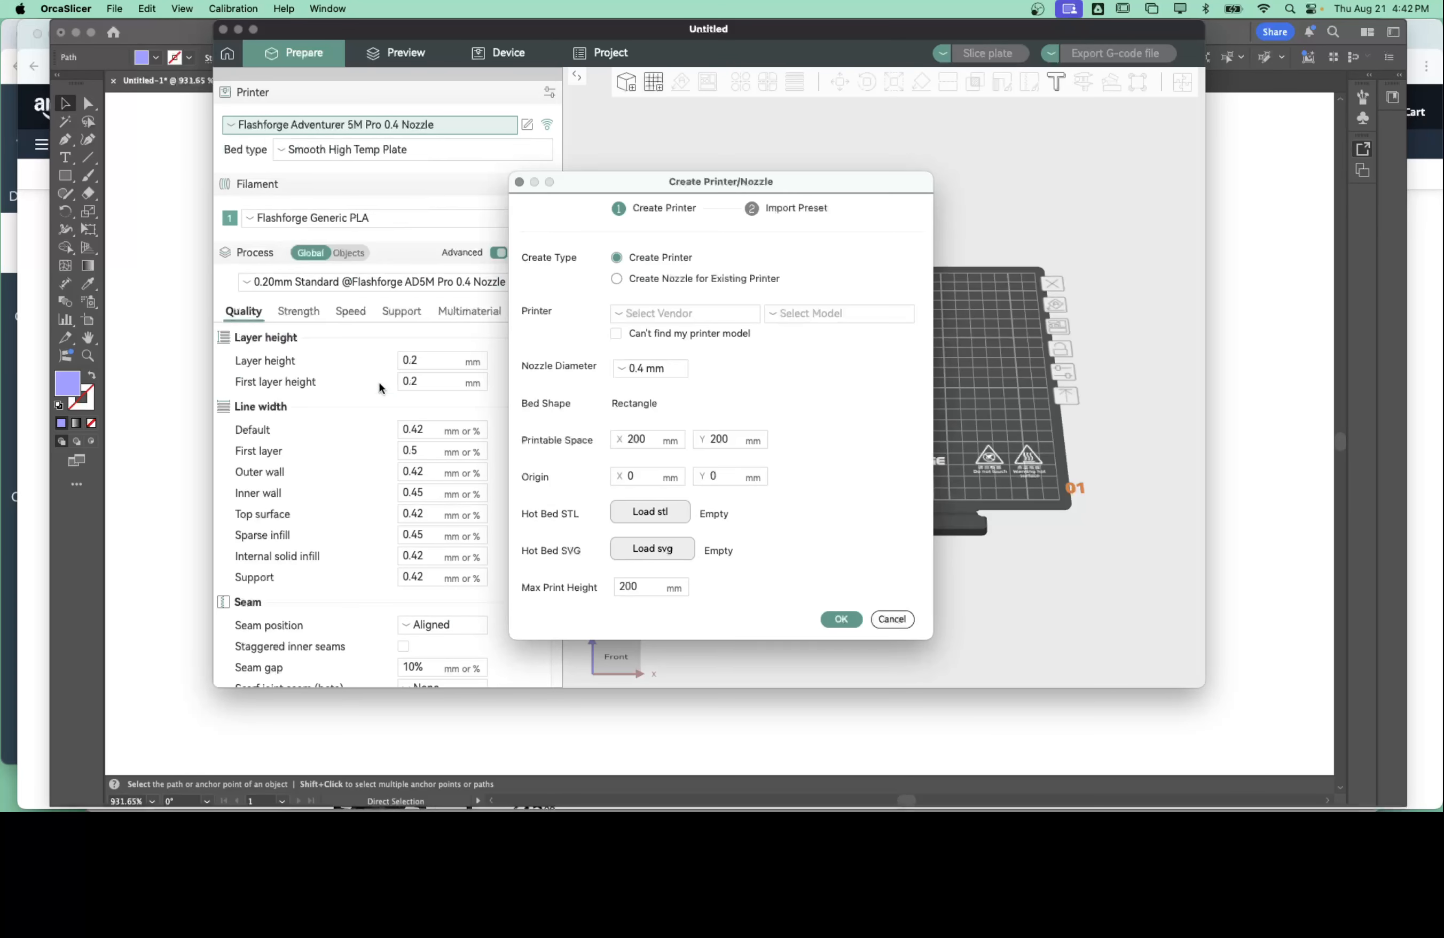
click(900, 622)
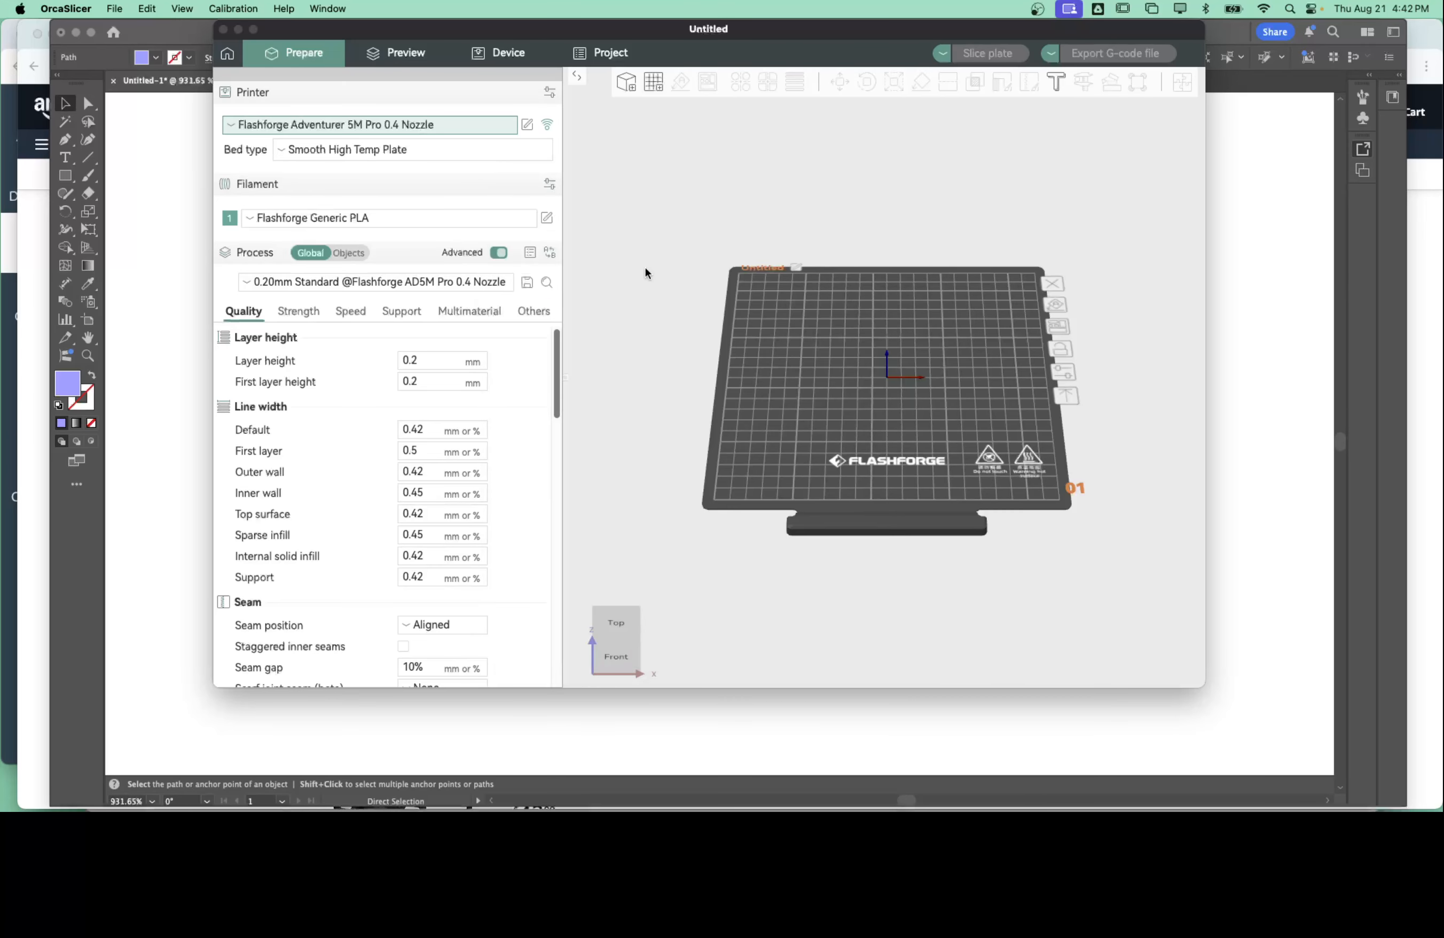
click(527, 125)
click(451, 119)
click(381, 125)
click(381, 125)
click(382, 125)
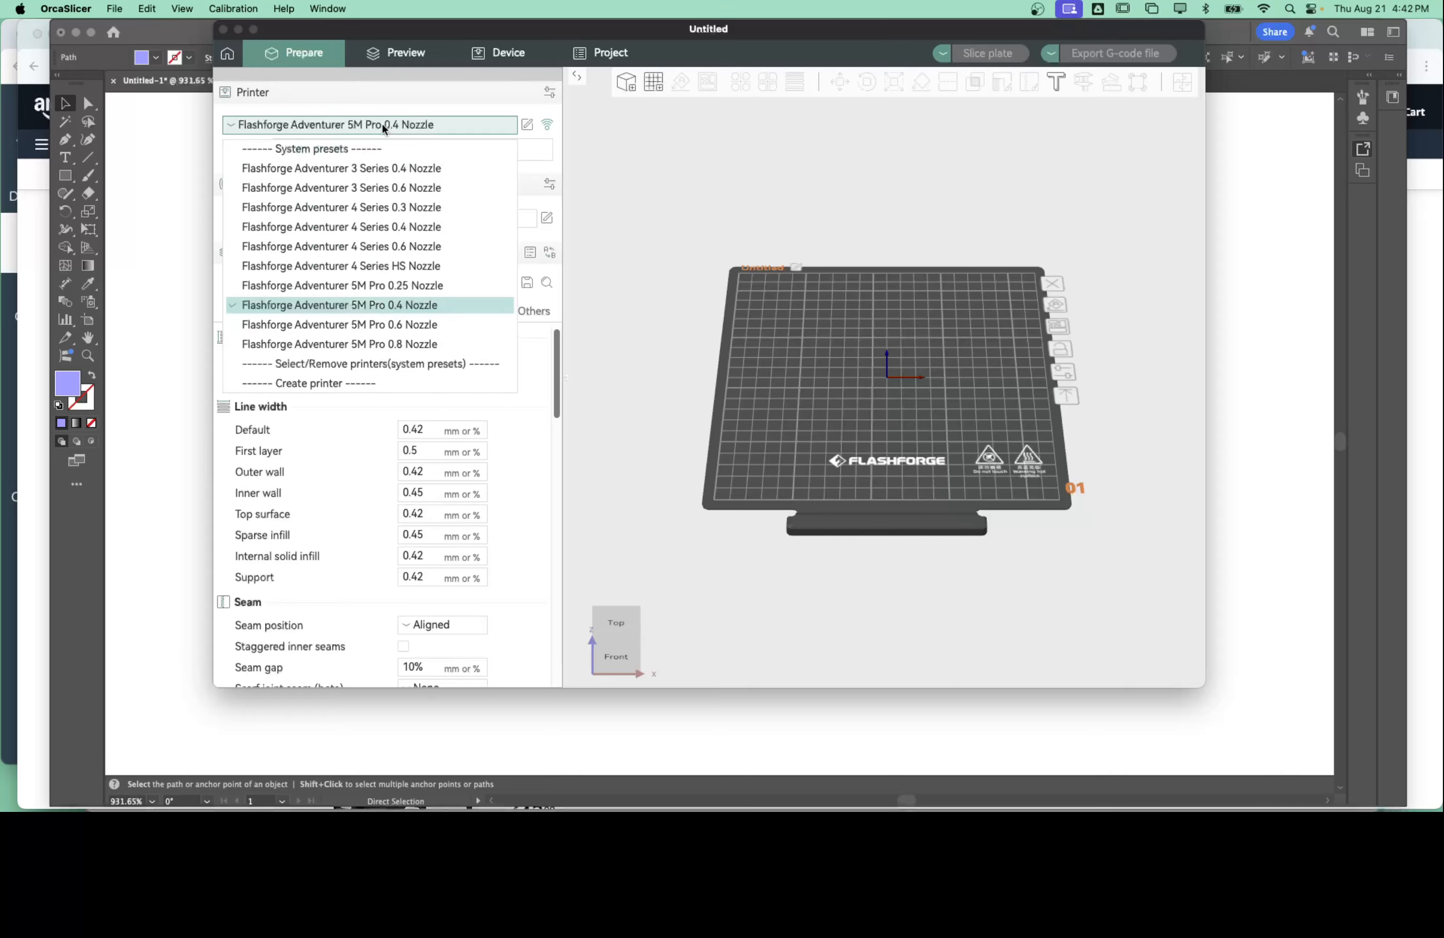
click(467, 86)
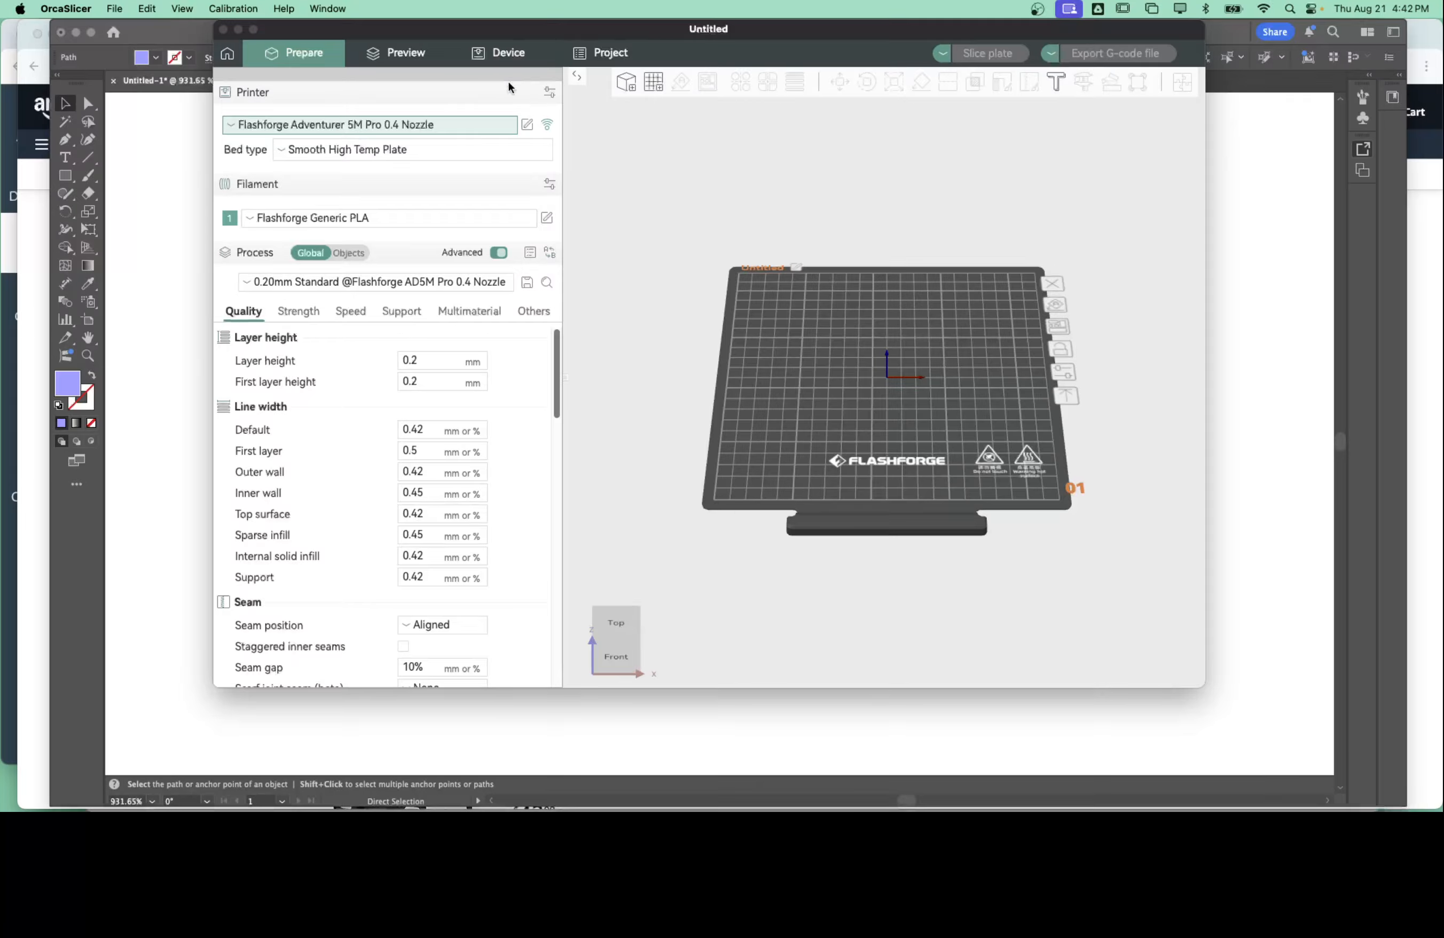
click(430, 92)
click(529, 90)
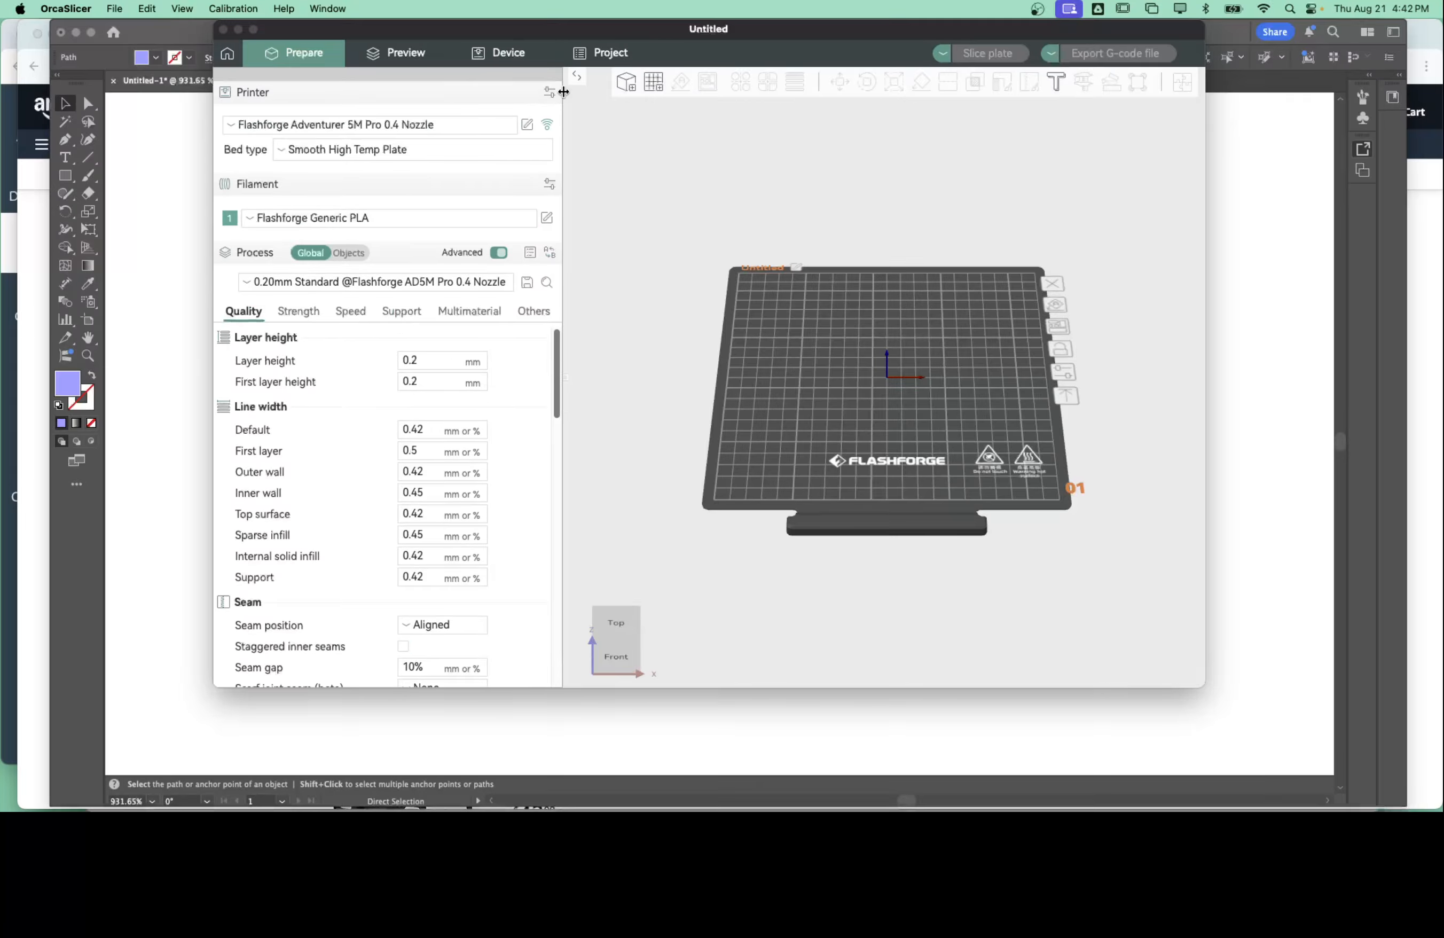
Step: Search the printer selection for "adventurer 5M", confirm the Flashforge Adventurer 5M Pro with its checked nozzles, and collapse the filament settings
click(552, 92)
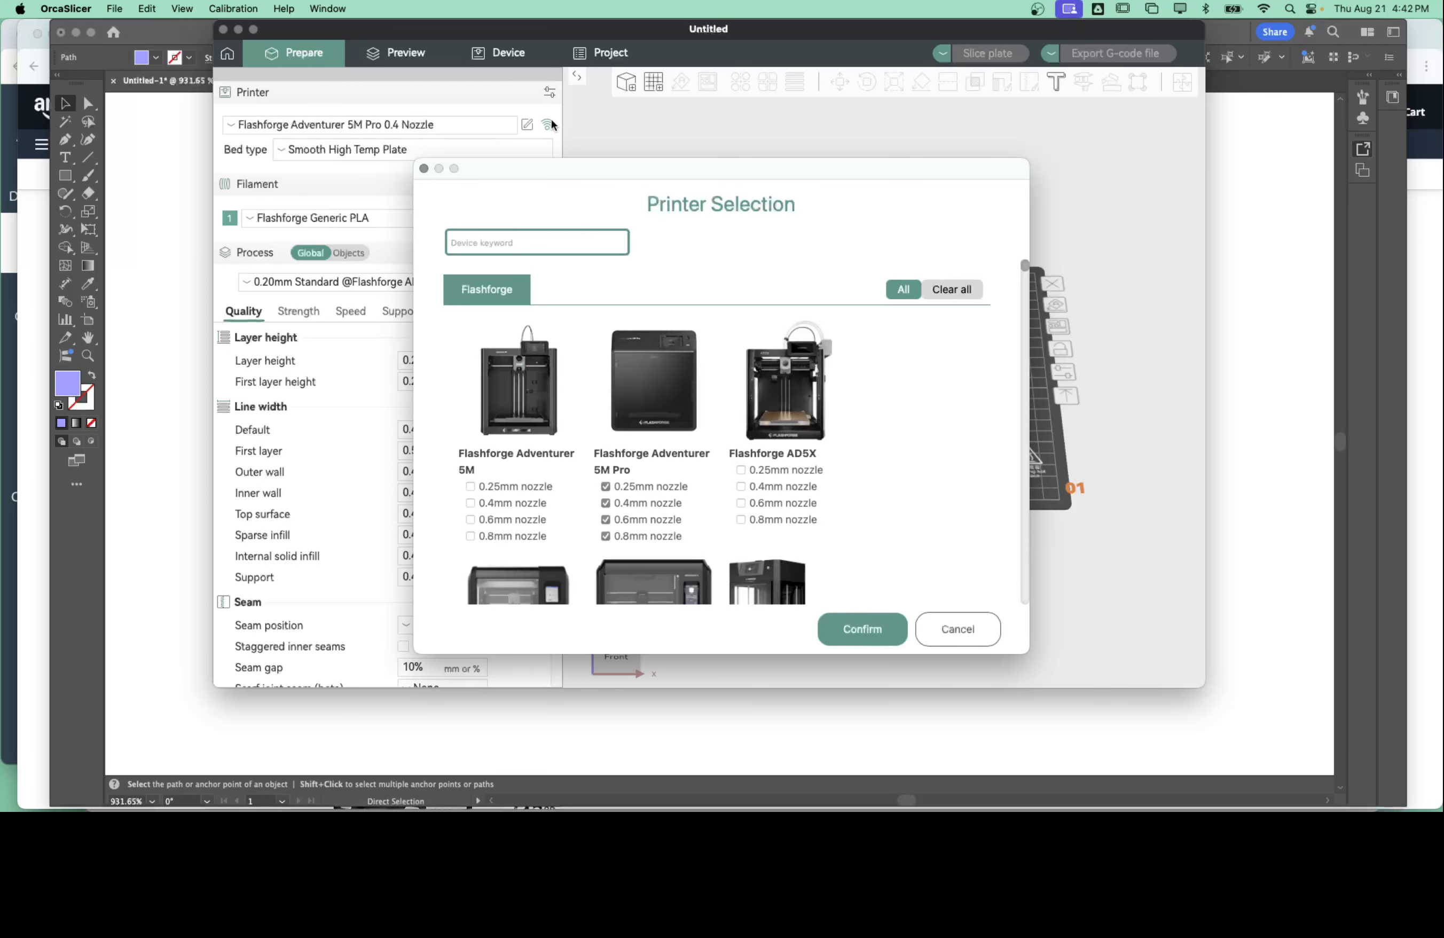
drag(632, 173, 705, 102)
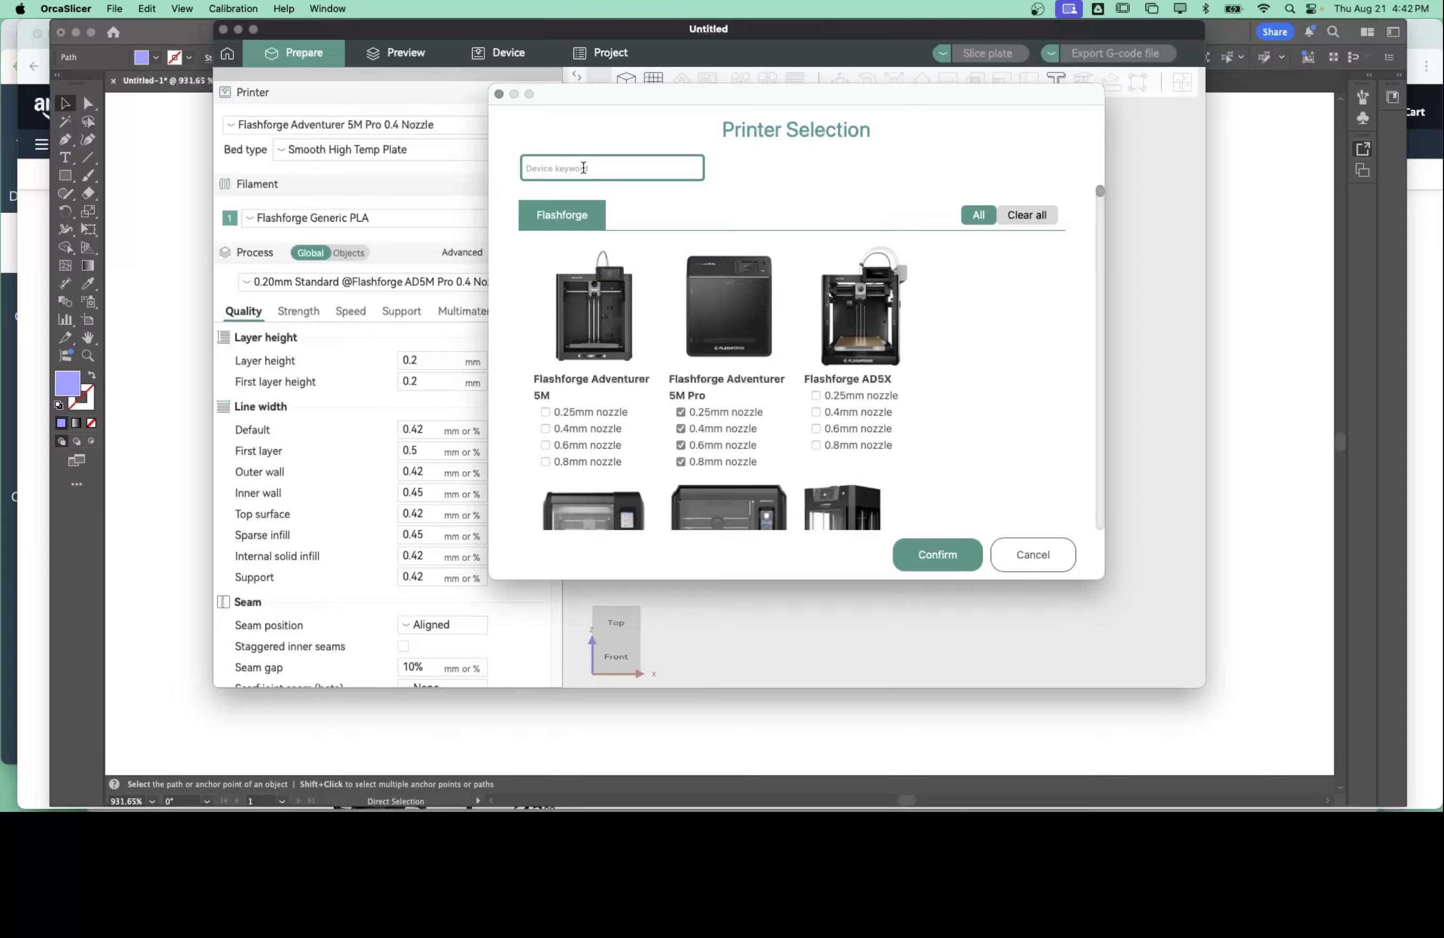
text(adve)
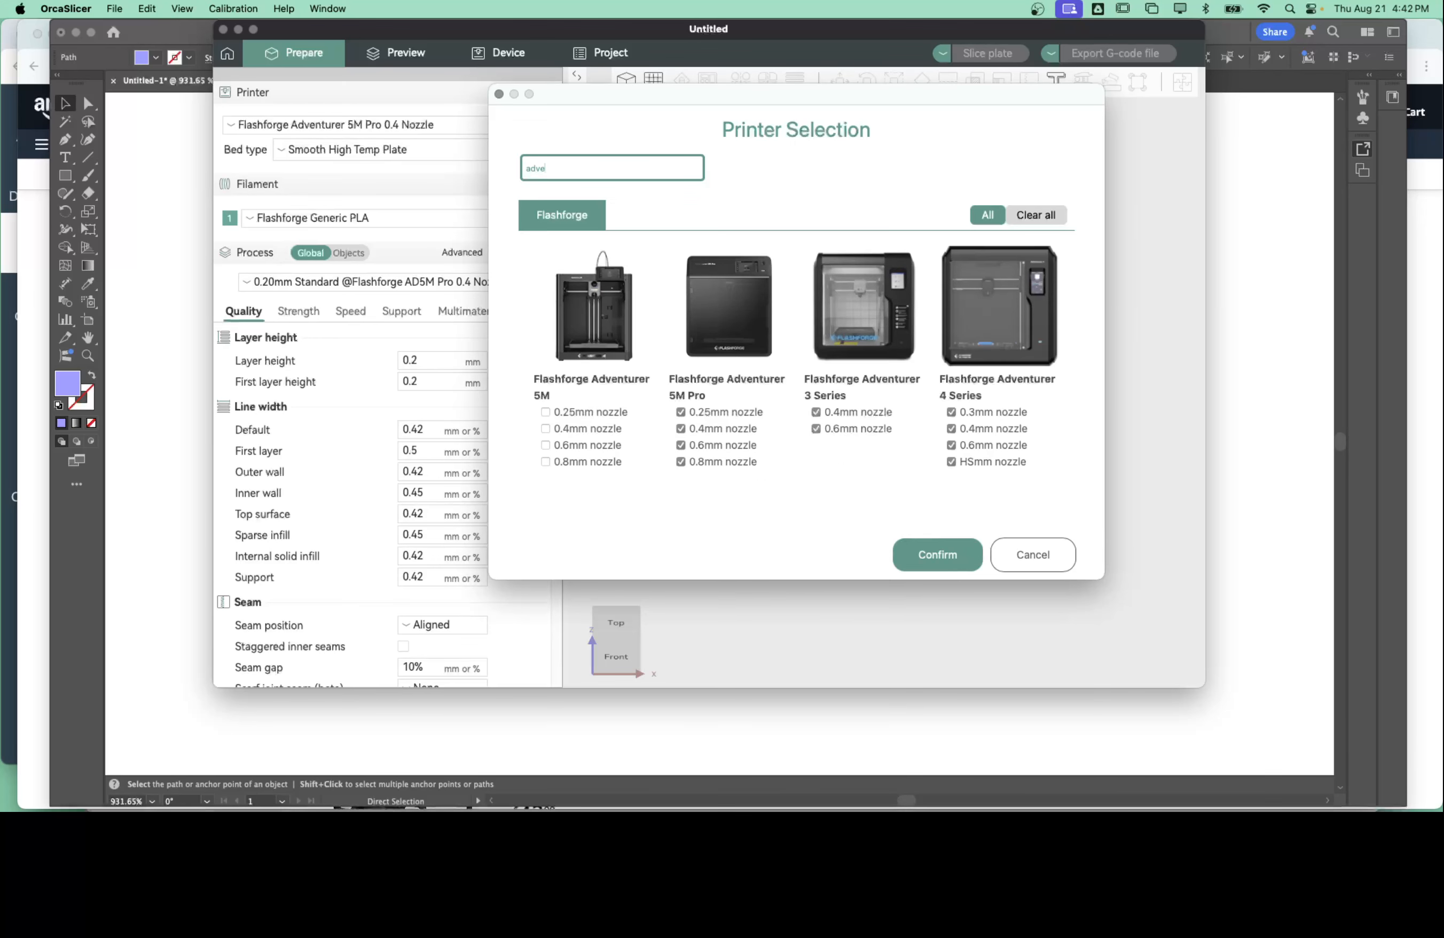
text(nturere)
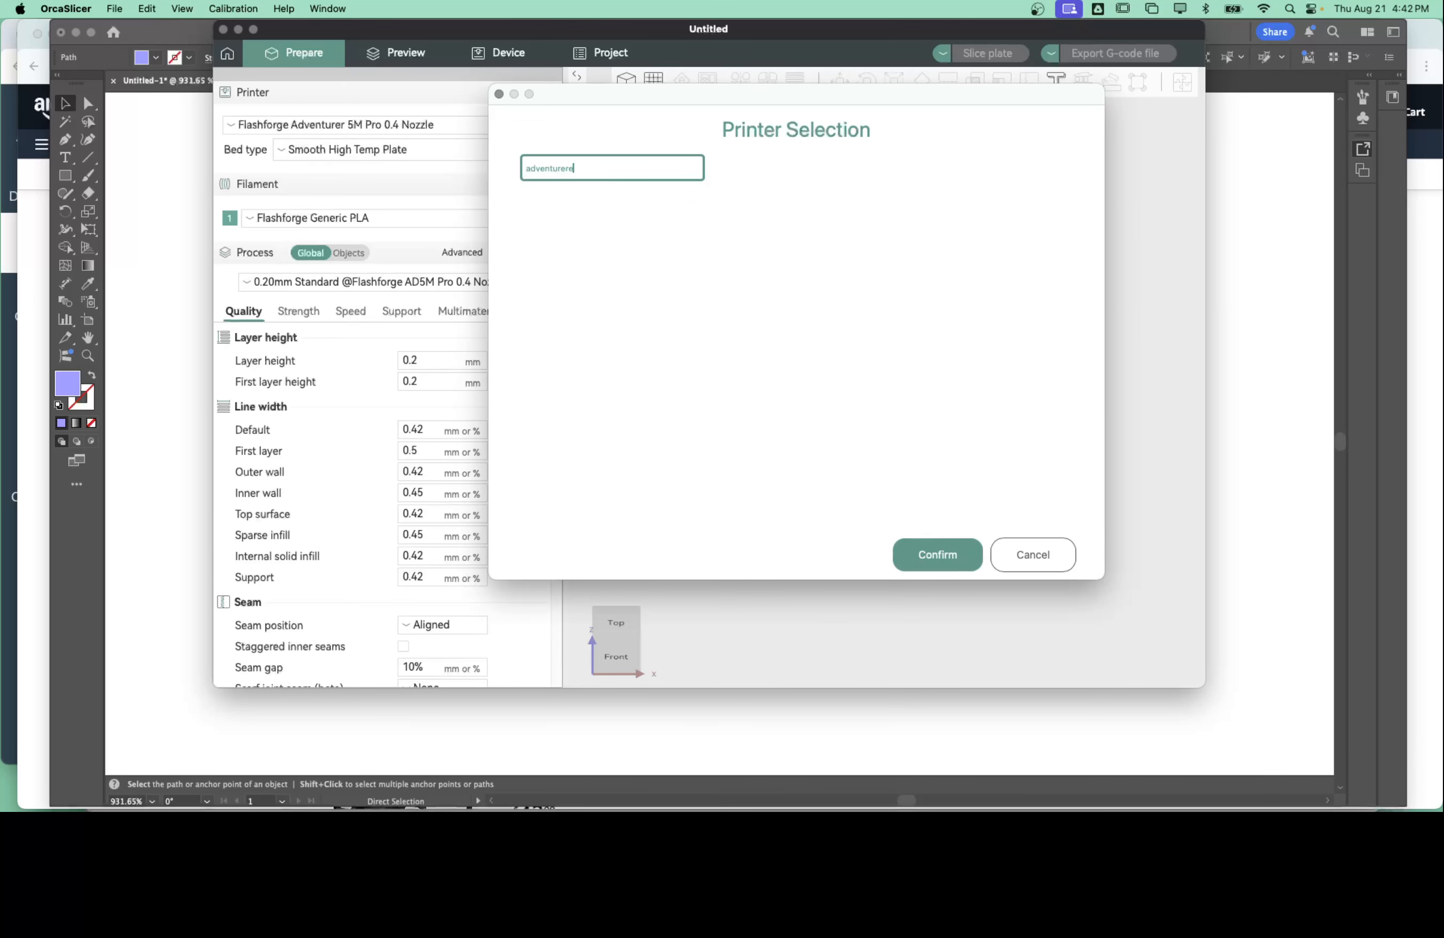
key(BackSpace)
text(5M)
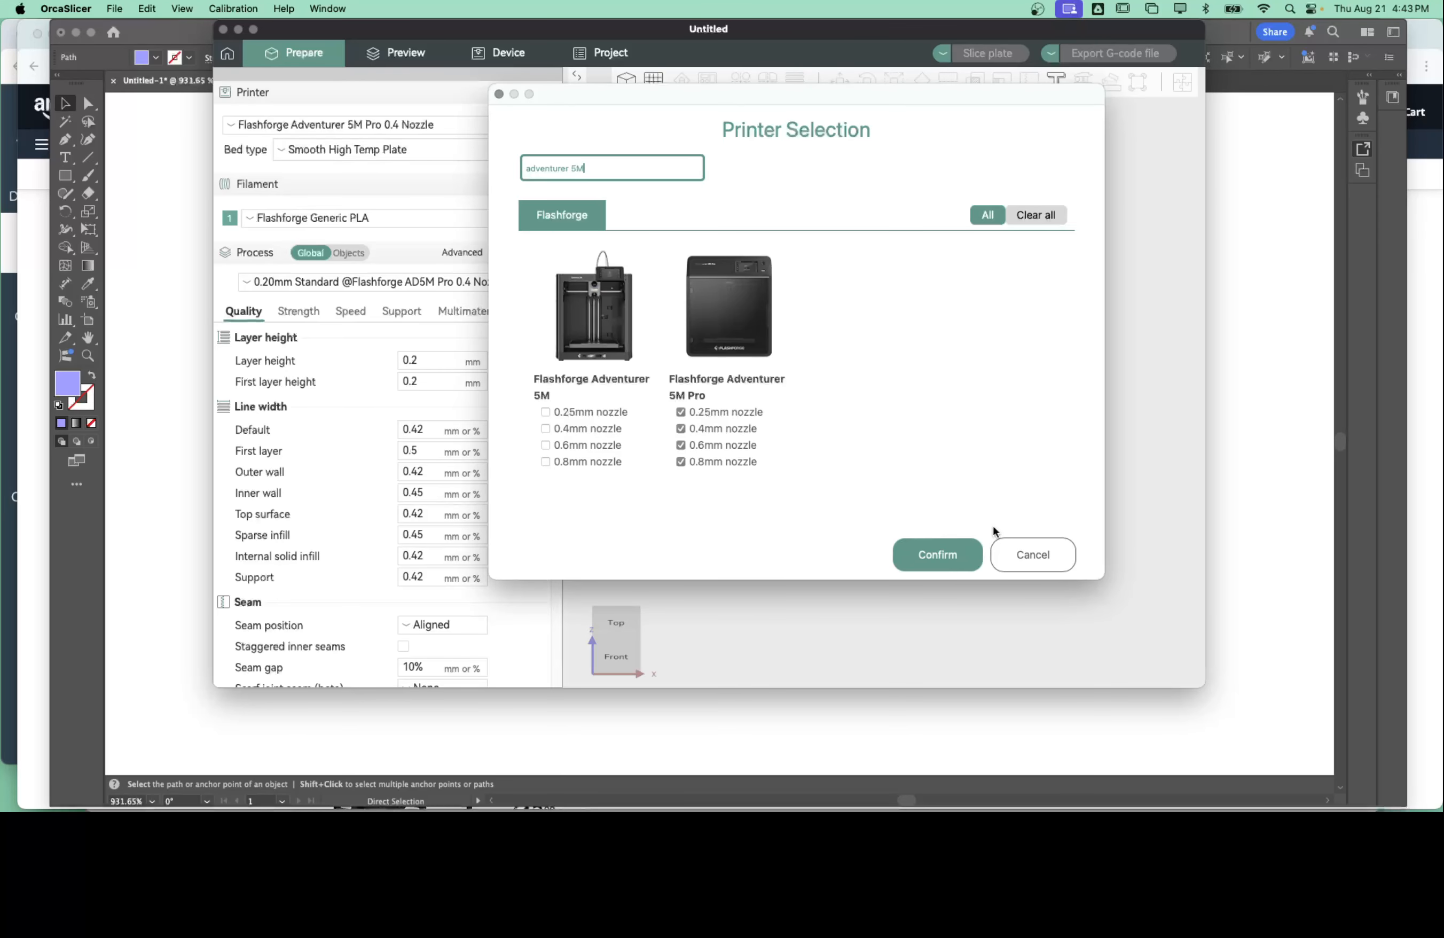
click(941, 553)
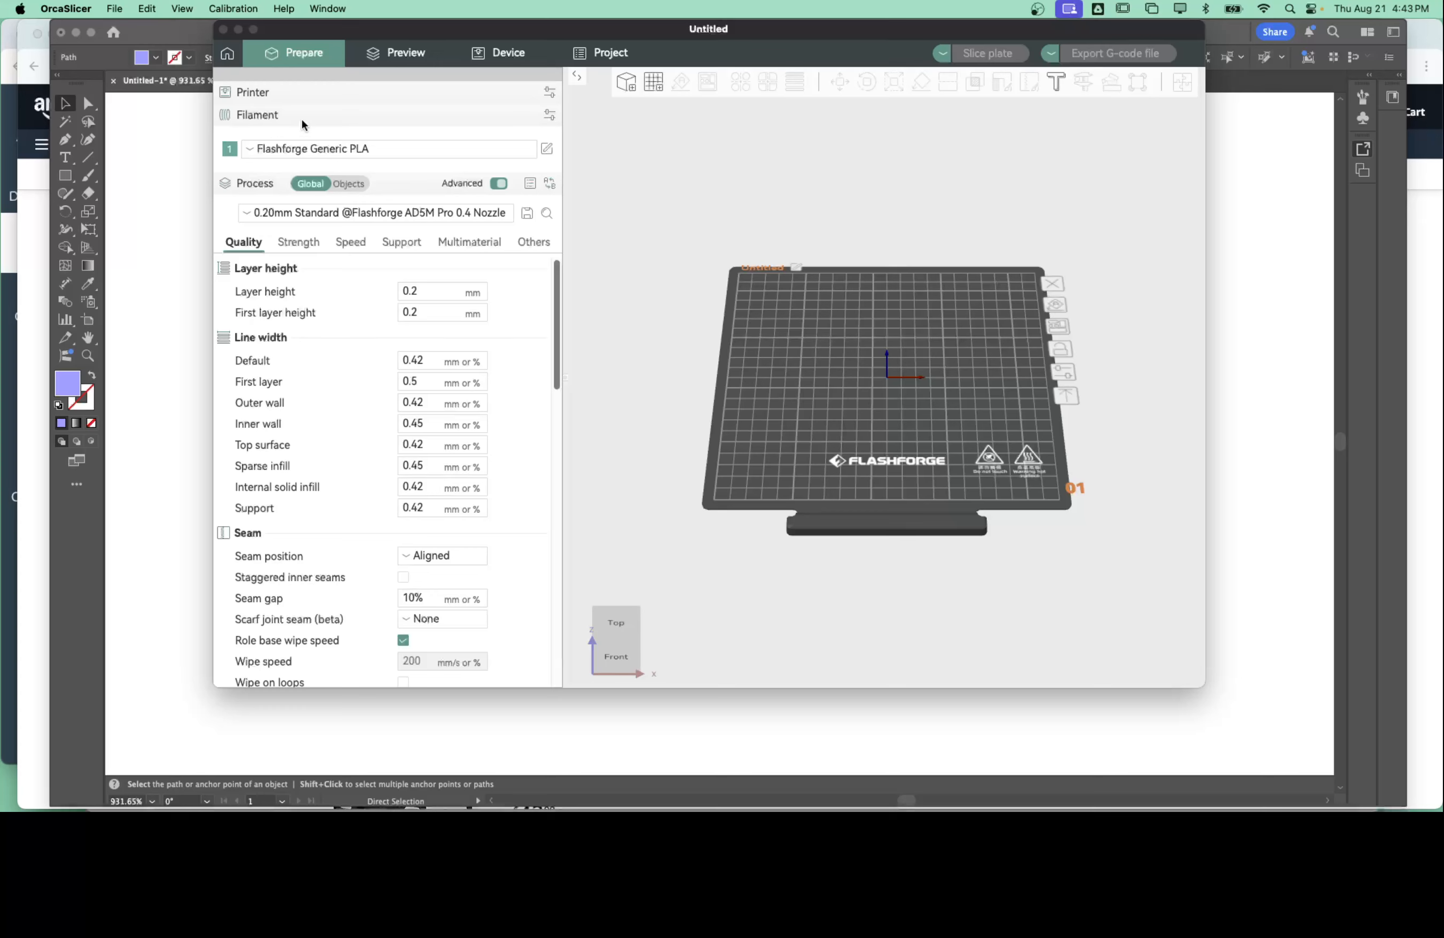
click(287, 113)
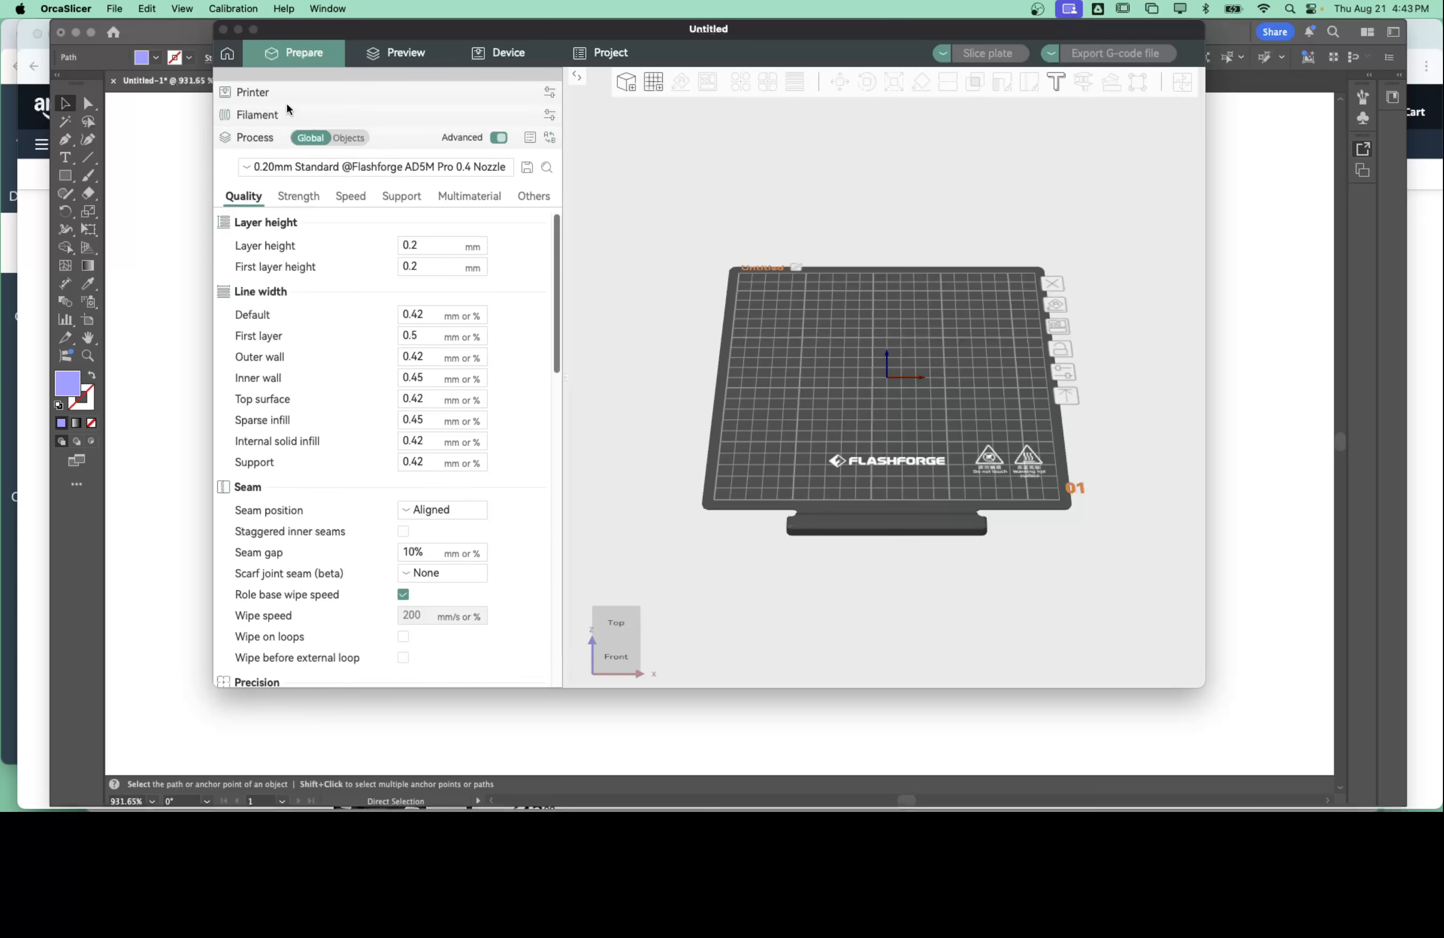
click(284, 92)
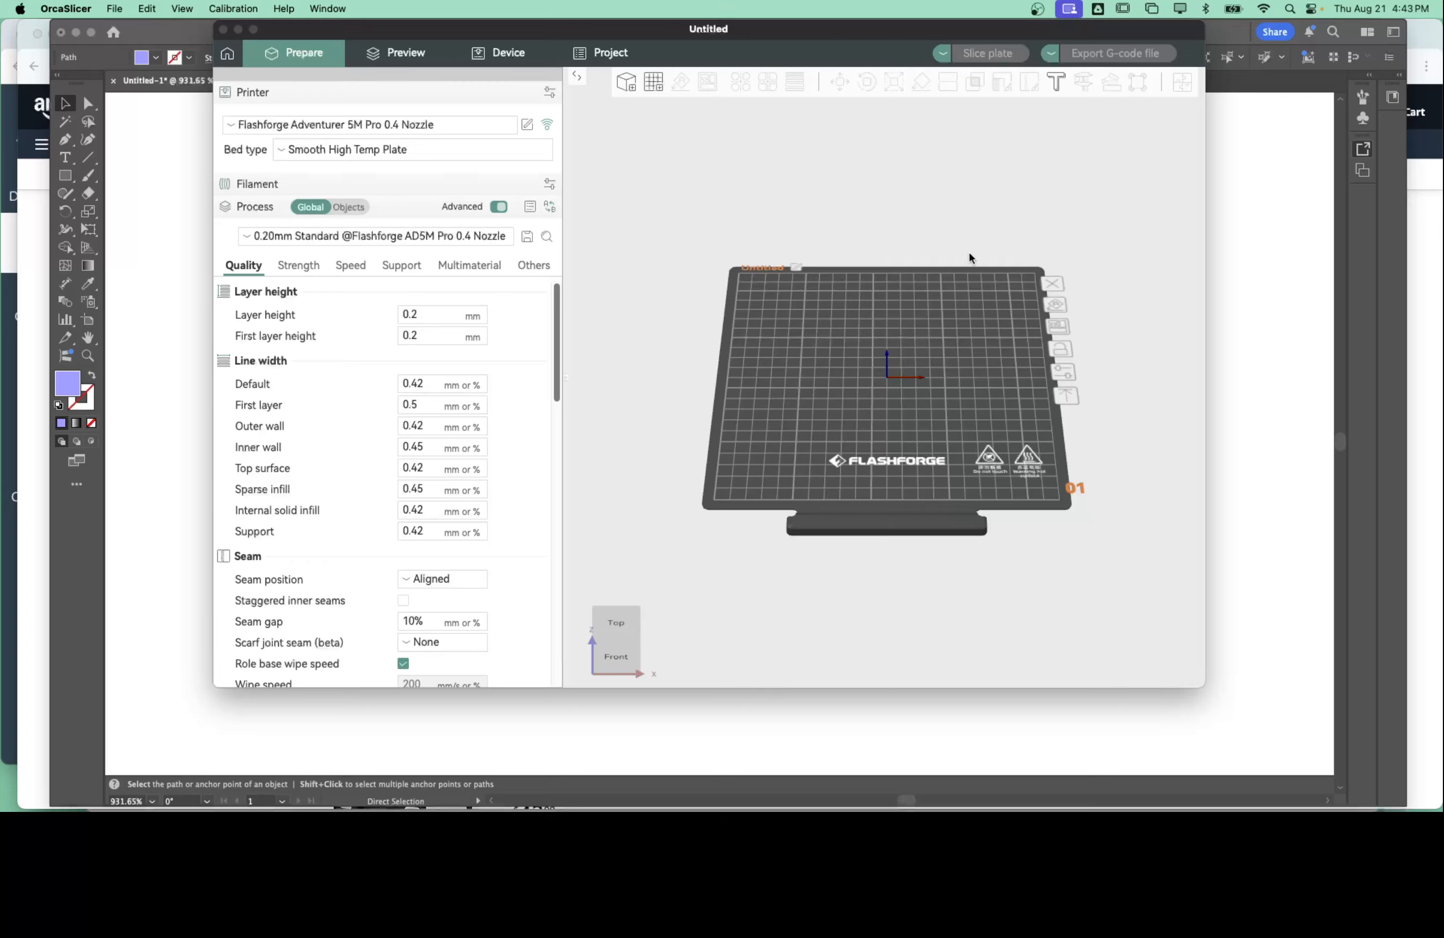
Step: Examine the empty Flashforge build plate from different angles and distances
mouse_move(934, 448)
mouse_down()
mouse_move(908, 388)
mouse_move(991, 437)
mouse_move(872, 410)
mouse_move(932, 472)
mouse_move(964, 448)
mouse_move(863, 470)
mouse_move(1015, 450)
mouse_move(976, 389)
mouse_move(939, 488)
mouse_move(913, 482)
mouse_move(924, 448)
mouse_up()
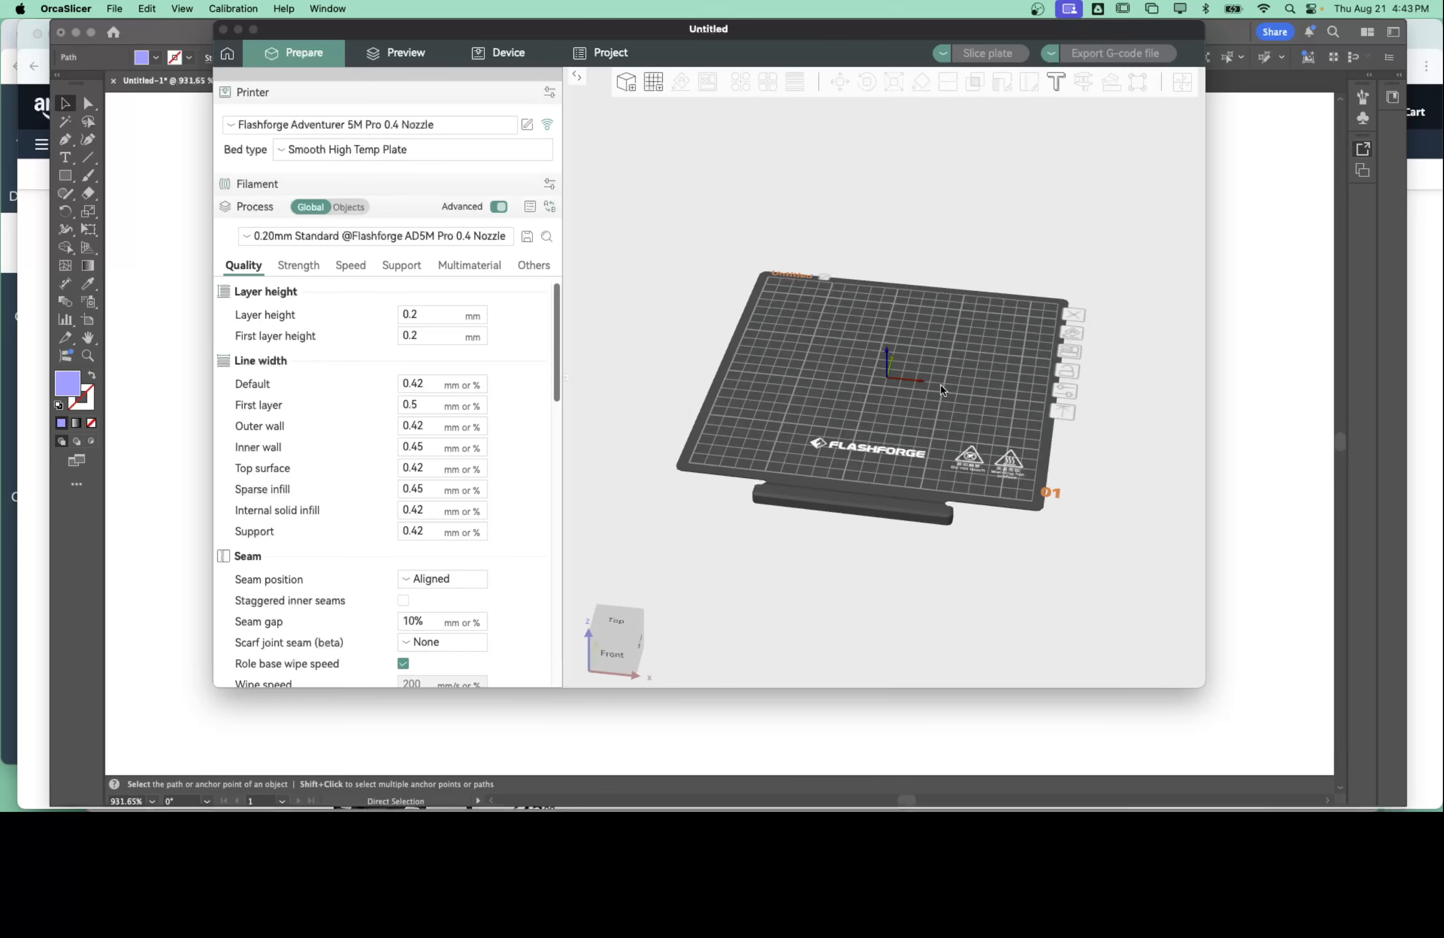
drag(977, 370, 947, 406)
scroll(947, 407, down, 5)
scroll(947, 407, up, 10)
scroll(947, 407, down, 7)
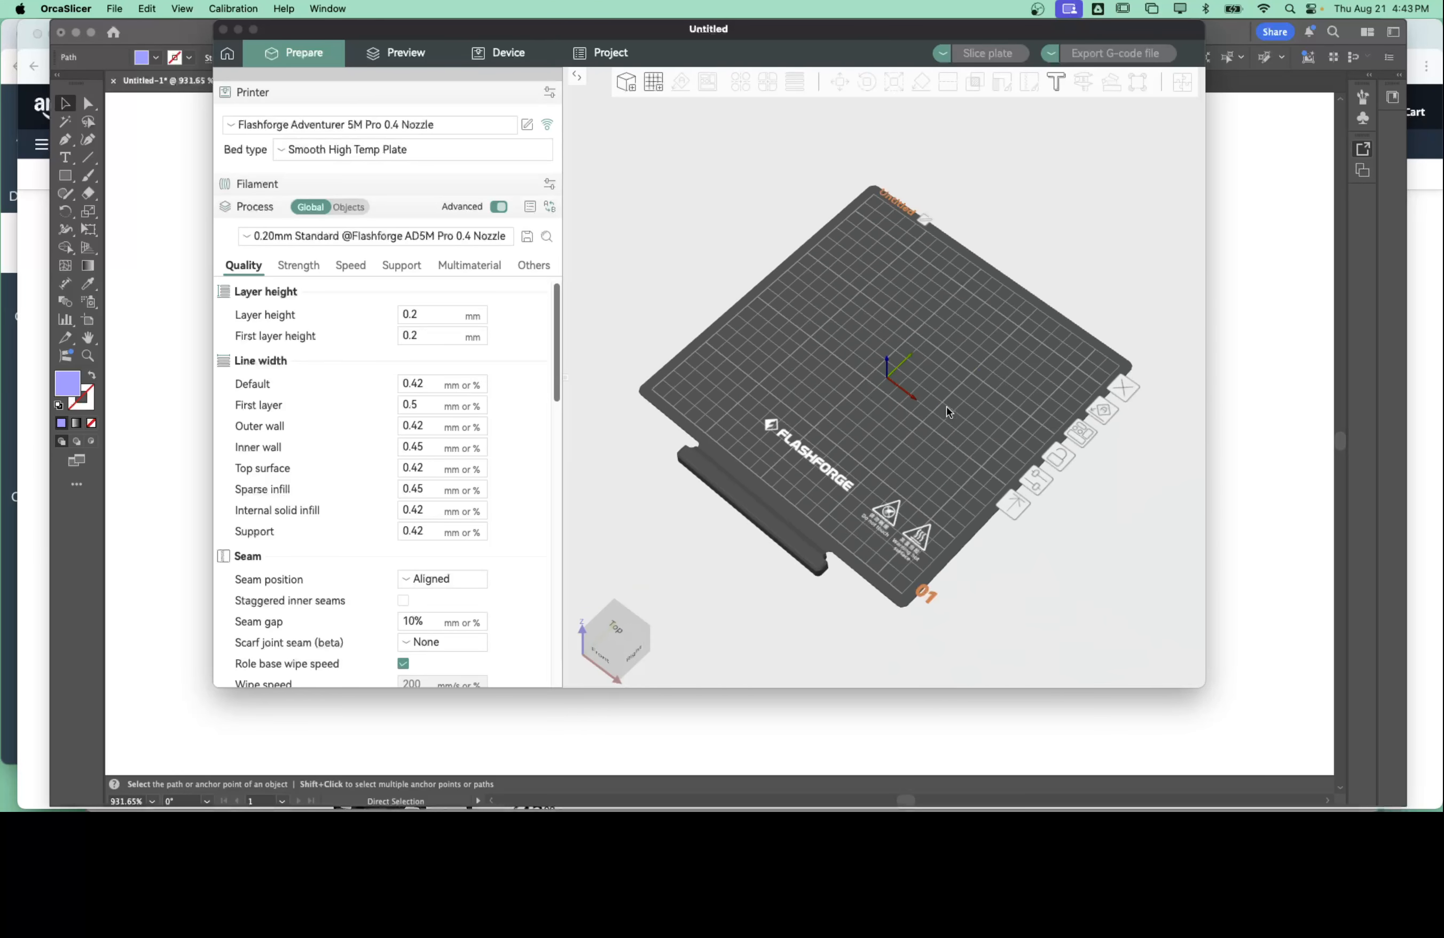
scroll(947, 407, up, 2)
scroll(947, 406, down, 2)
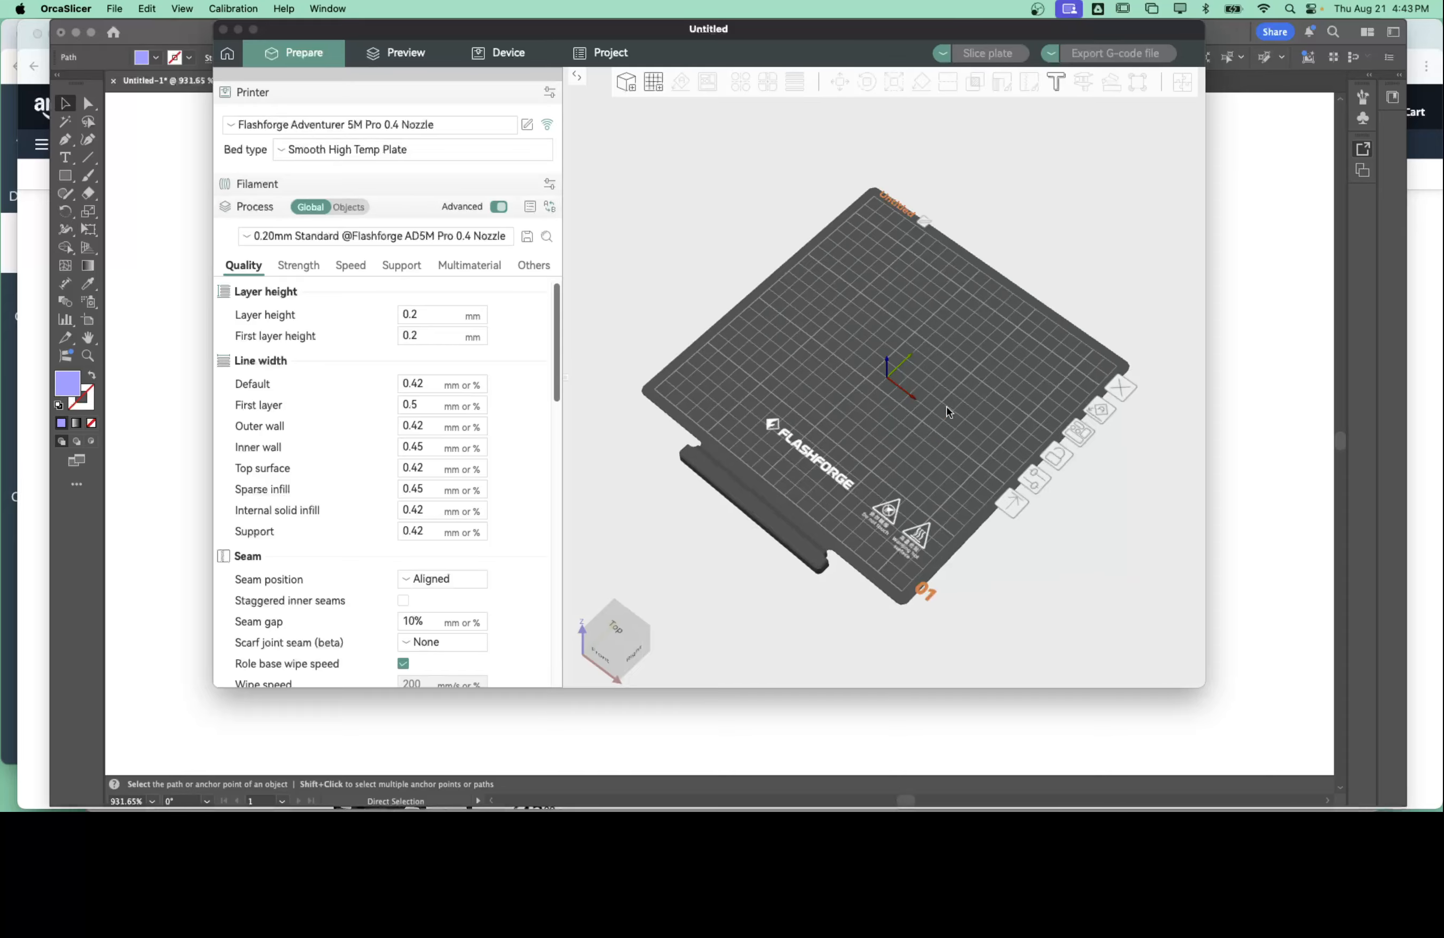
scroll(947, 406, up, 8)
scroll(947, 407, down, 6)
scroll(947, 406, up, 8)
scroll(947, 407, down, 8)
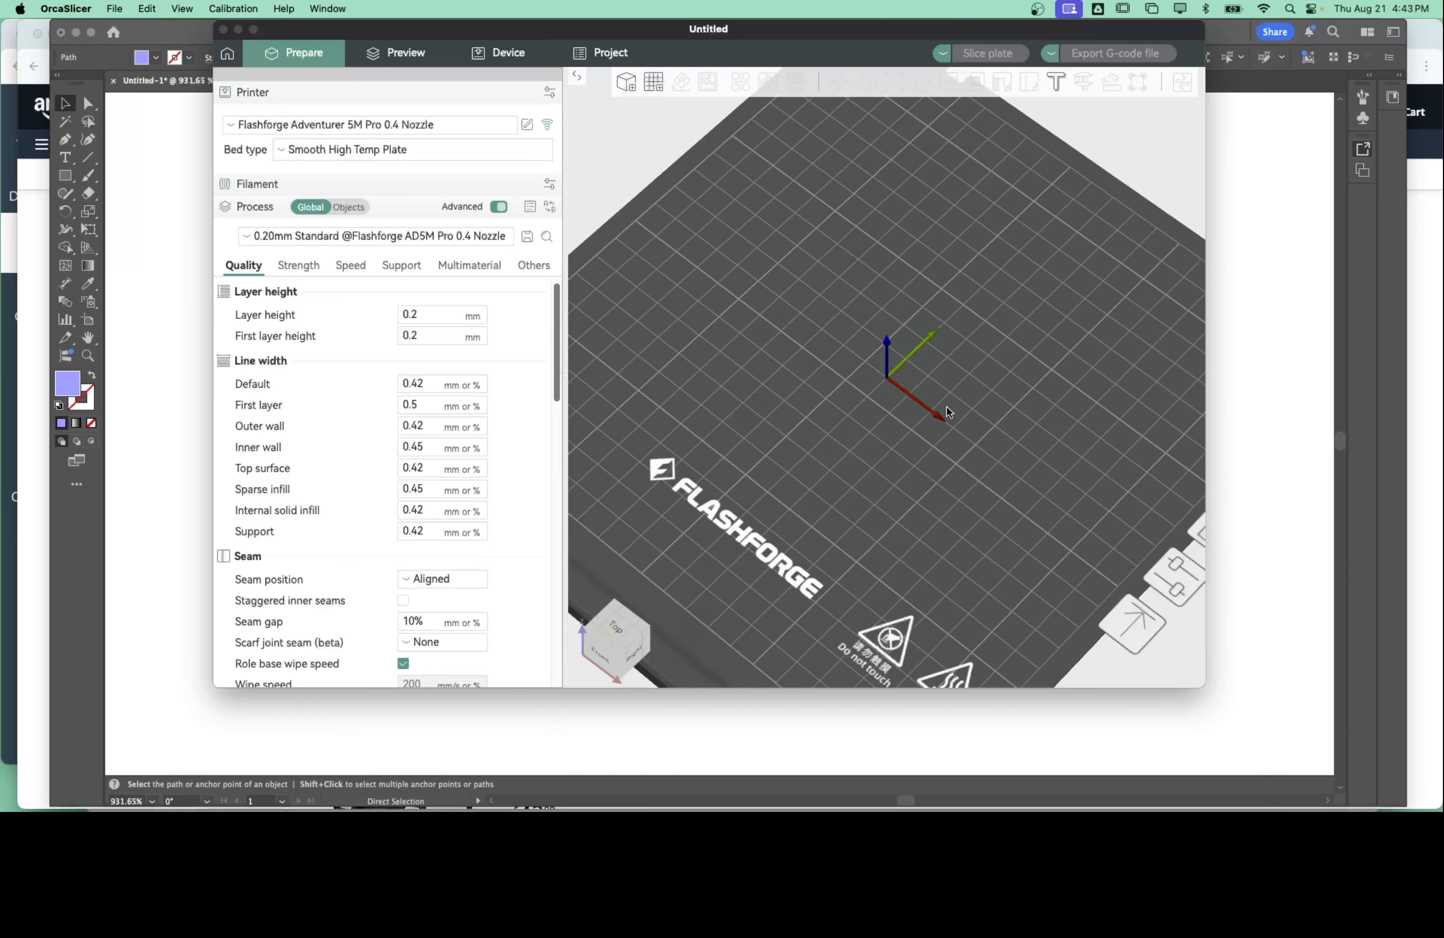
scroll(947, 406, up, 2)
drag(947, 406, 974, 418)
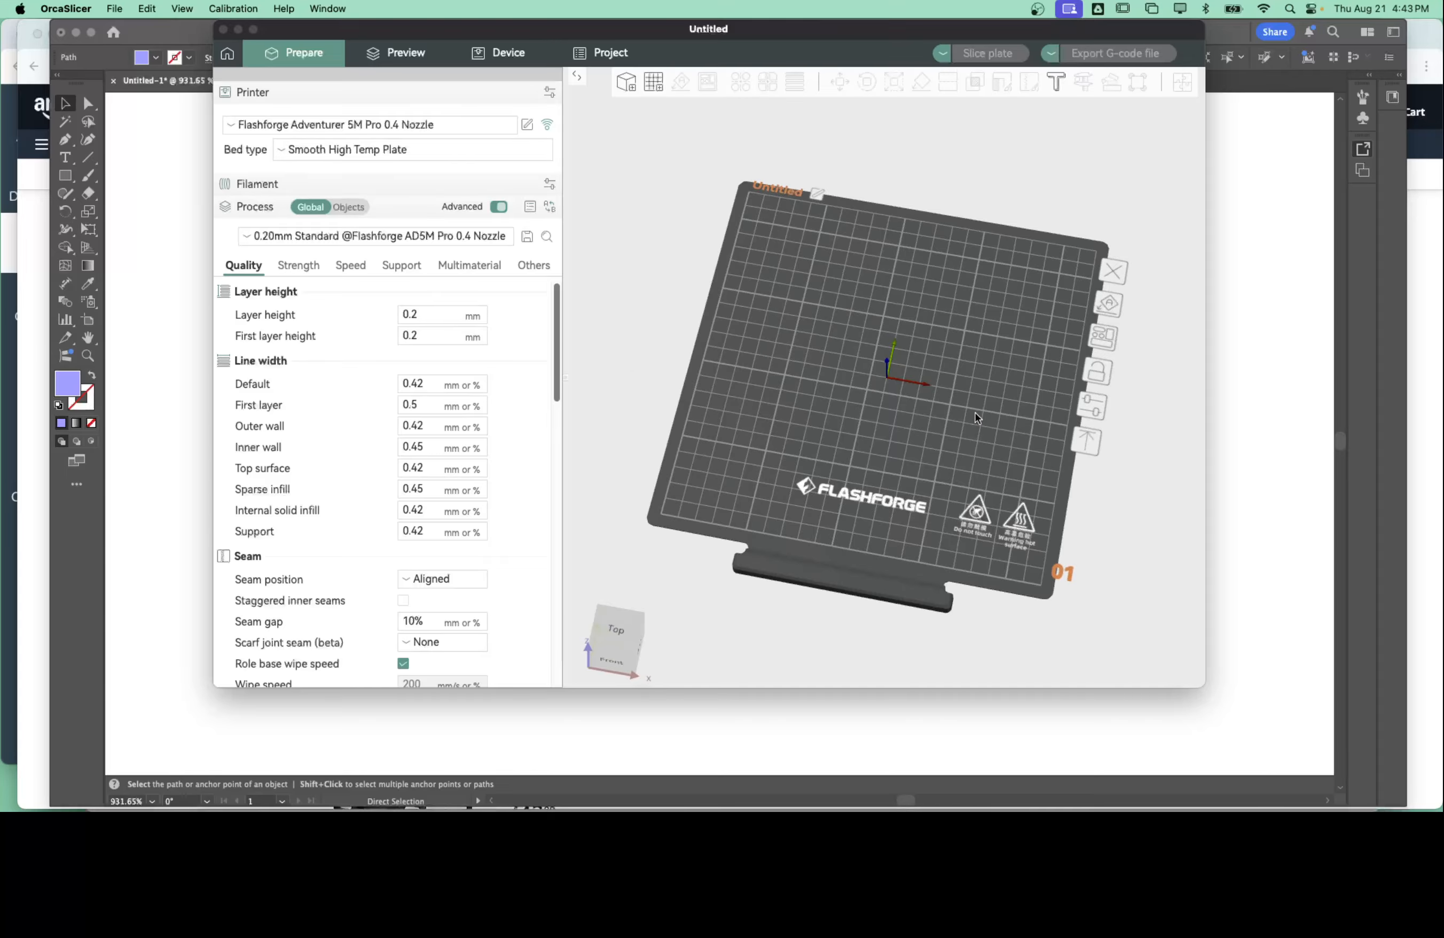
Step: Switch to Finder and open the Desktop's OBJ folder in a new window
key(super+Tab)
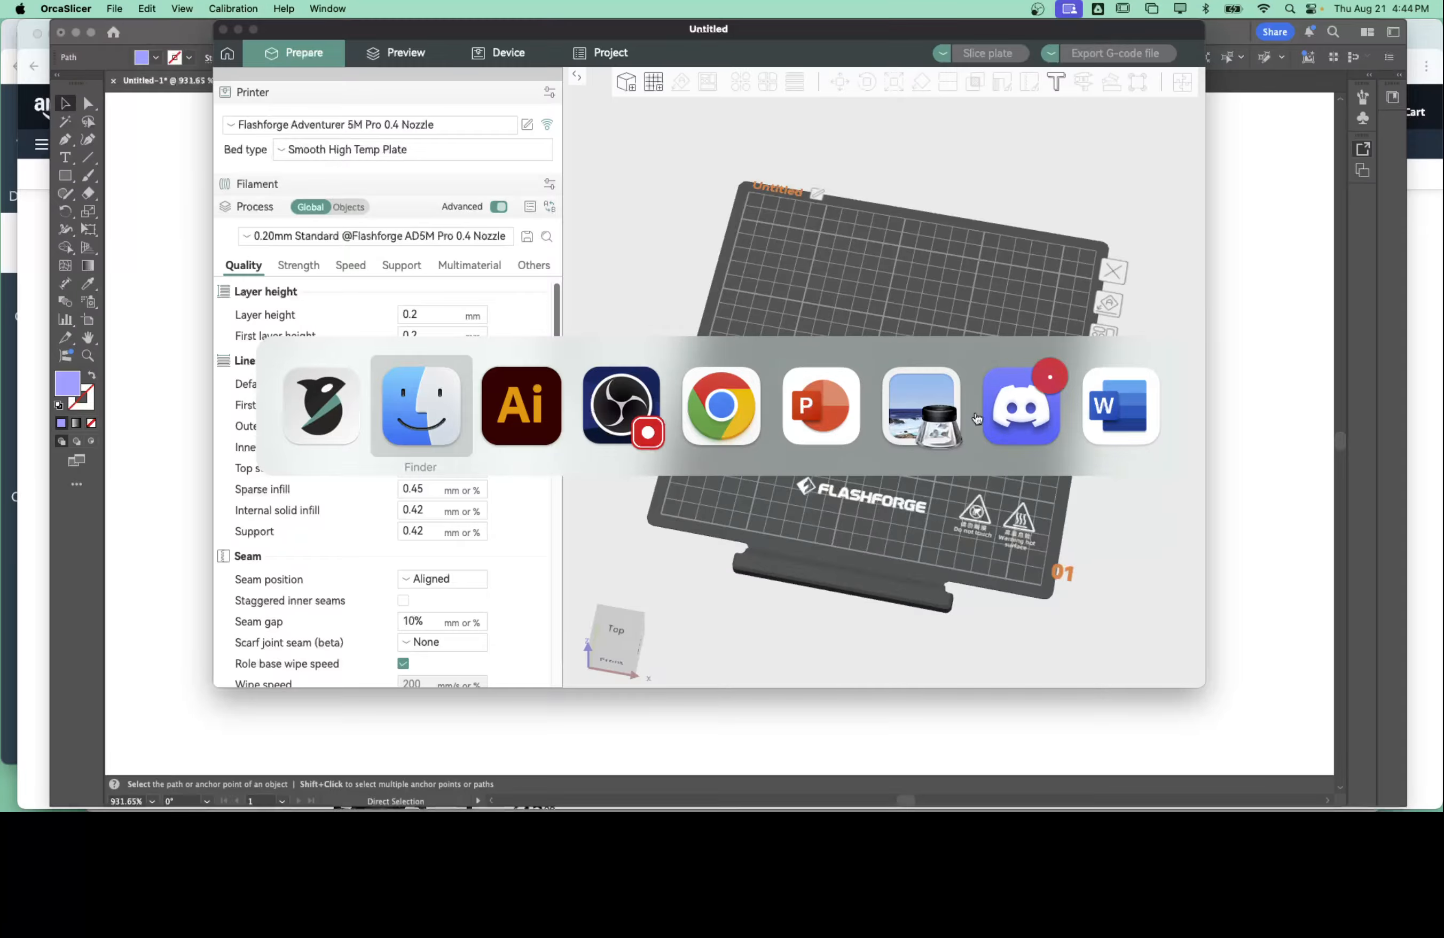
click(454, 395)
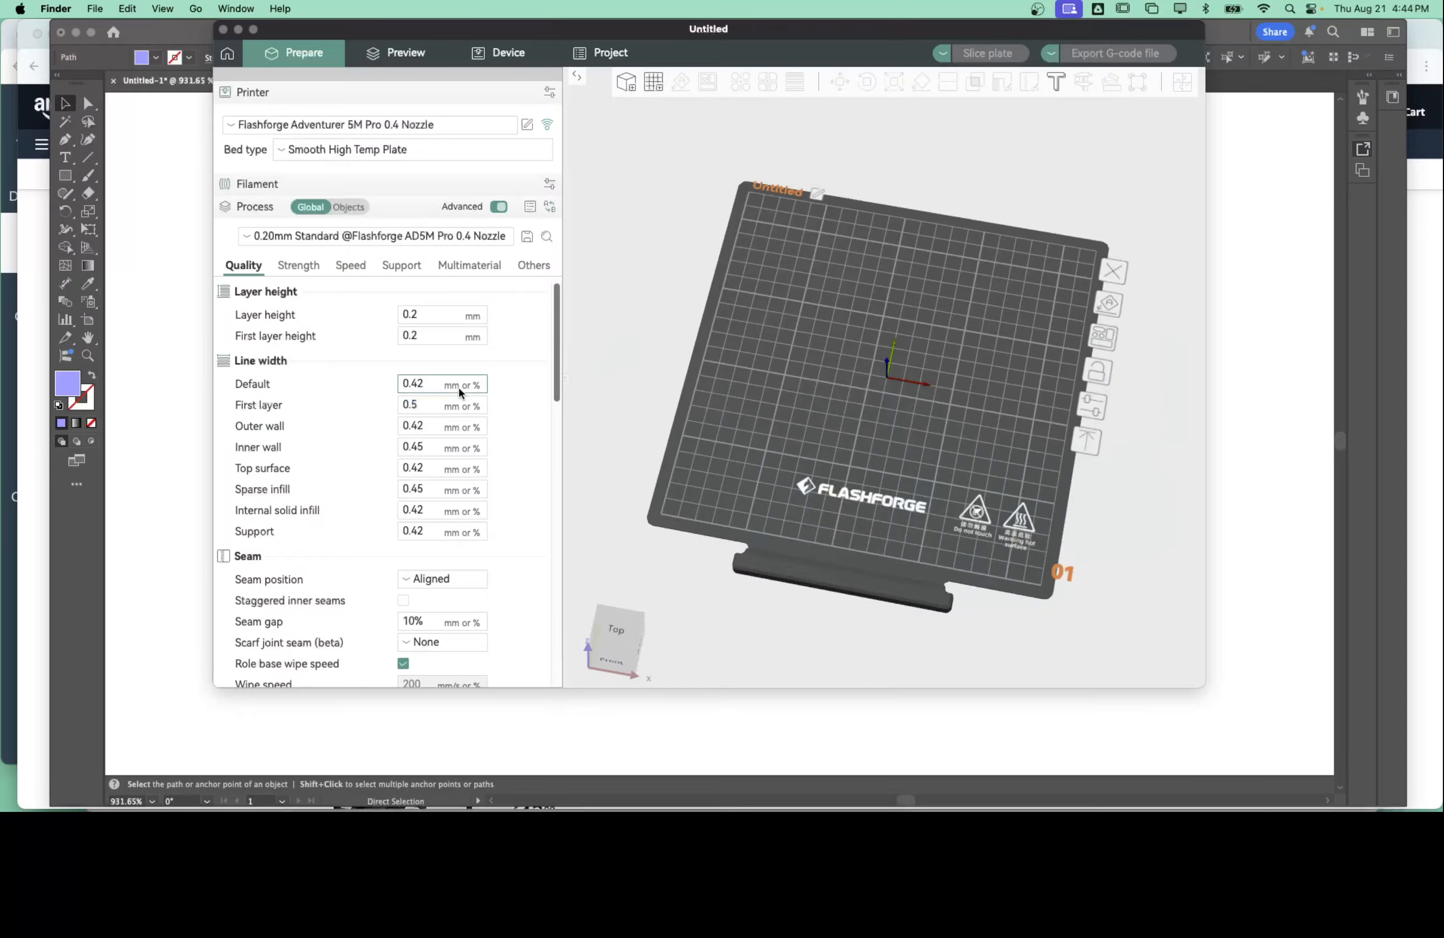
key(super+n)
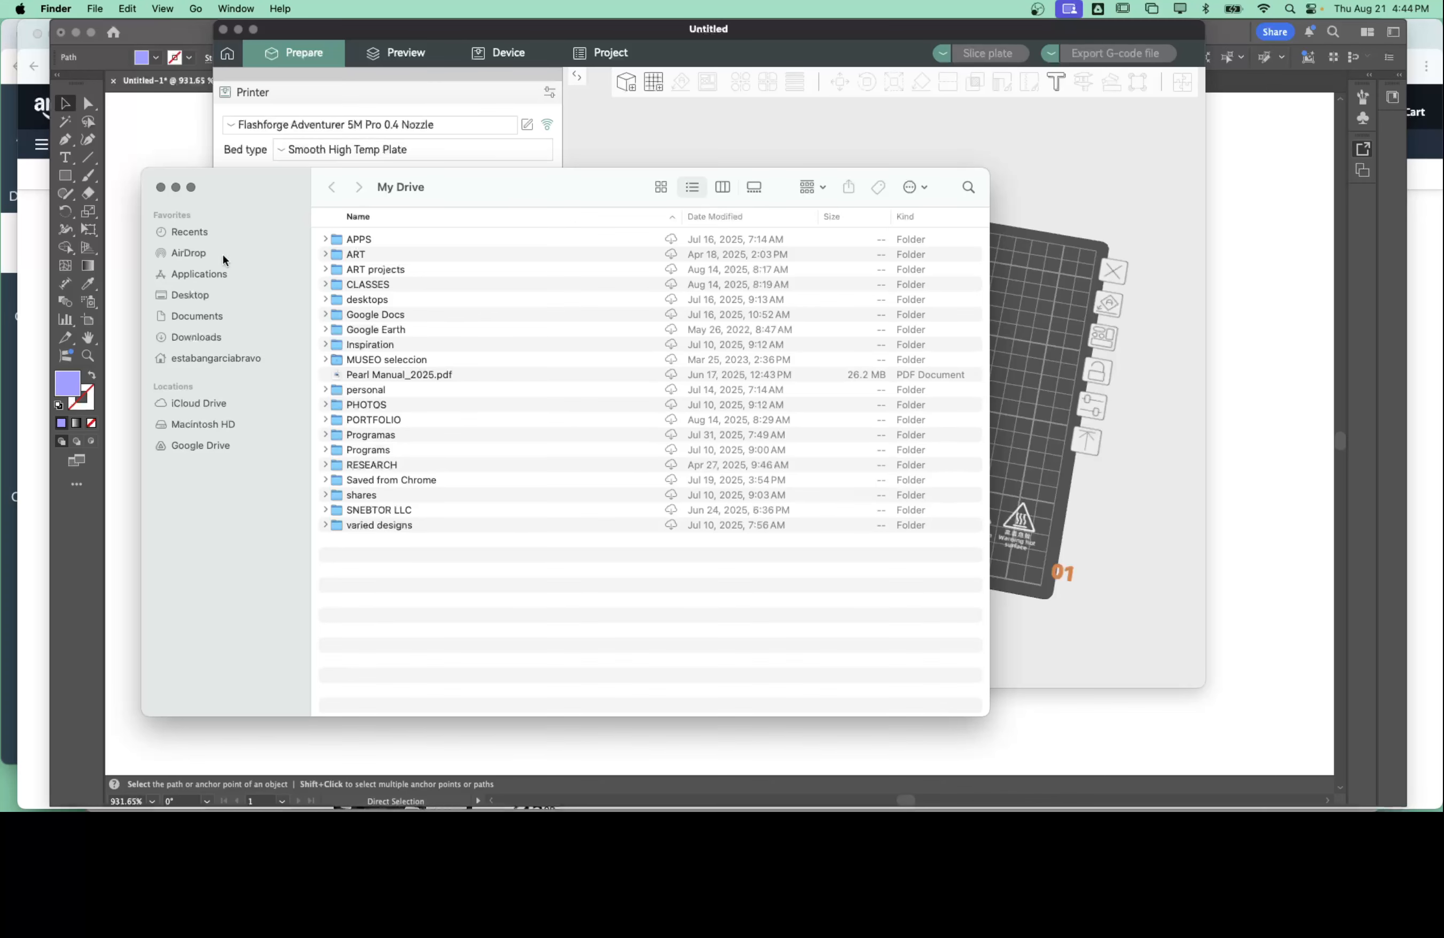
click(190, 295)
double_click(336, 239)
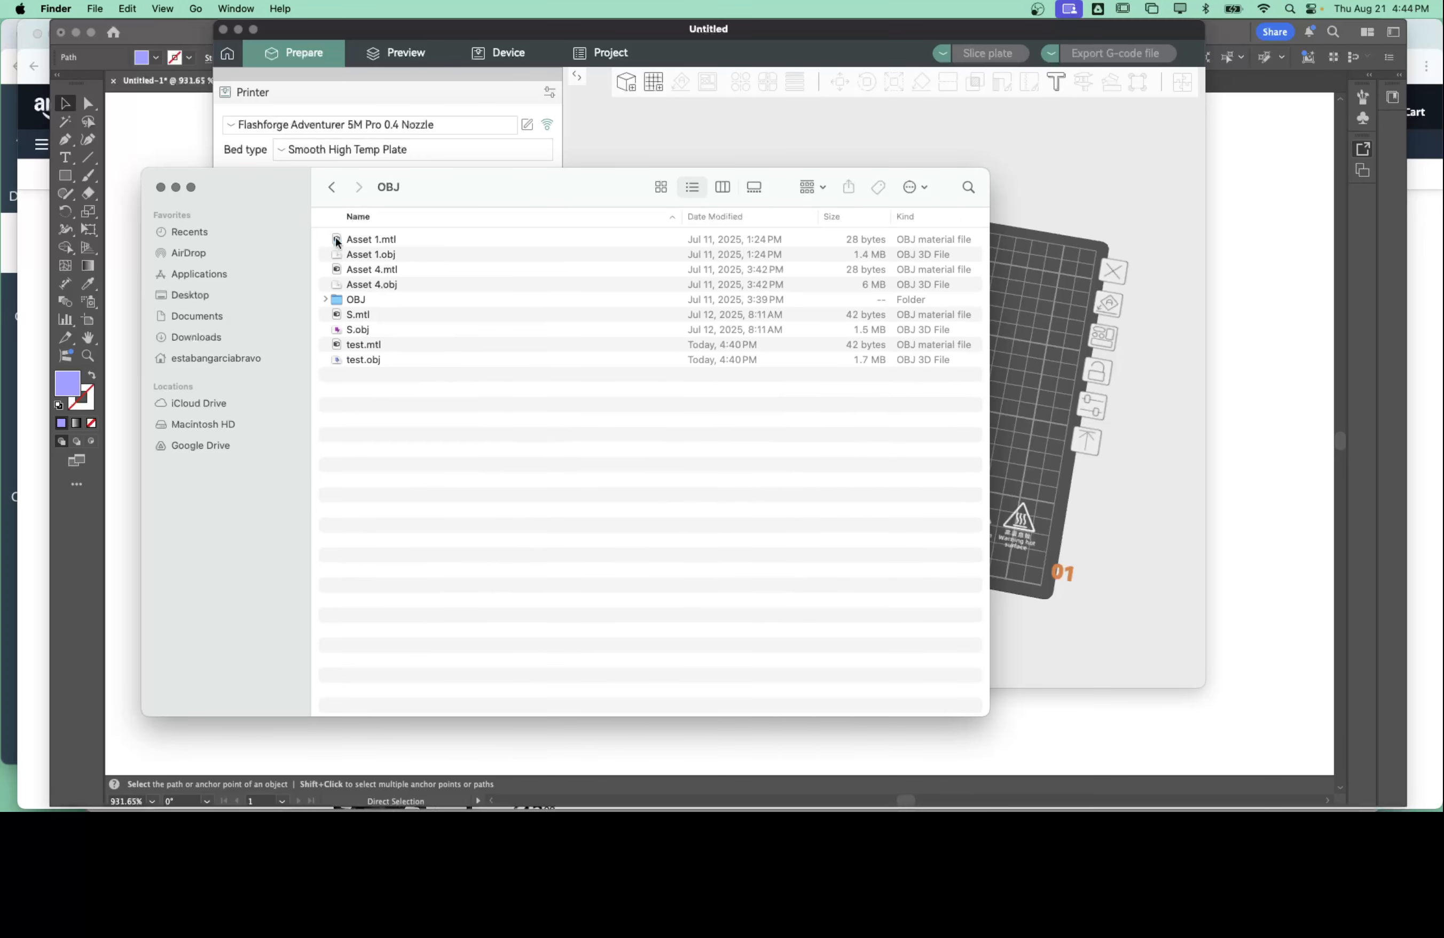
Step: Import test.obj from the Finder window onto the OrcaSlicer build plate, accepting one import color mapped to filament 2
click(371, 359)
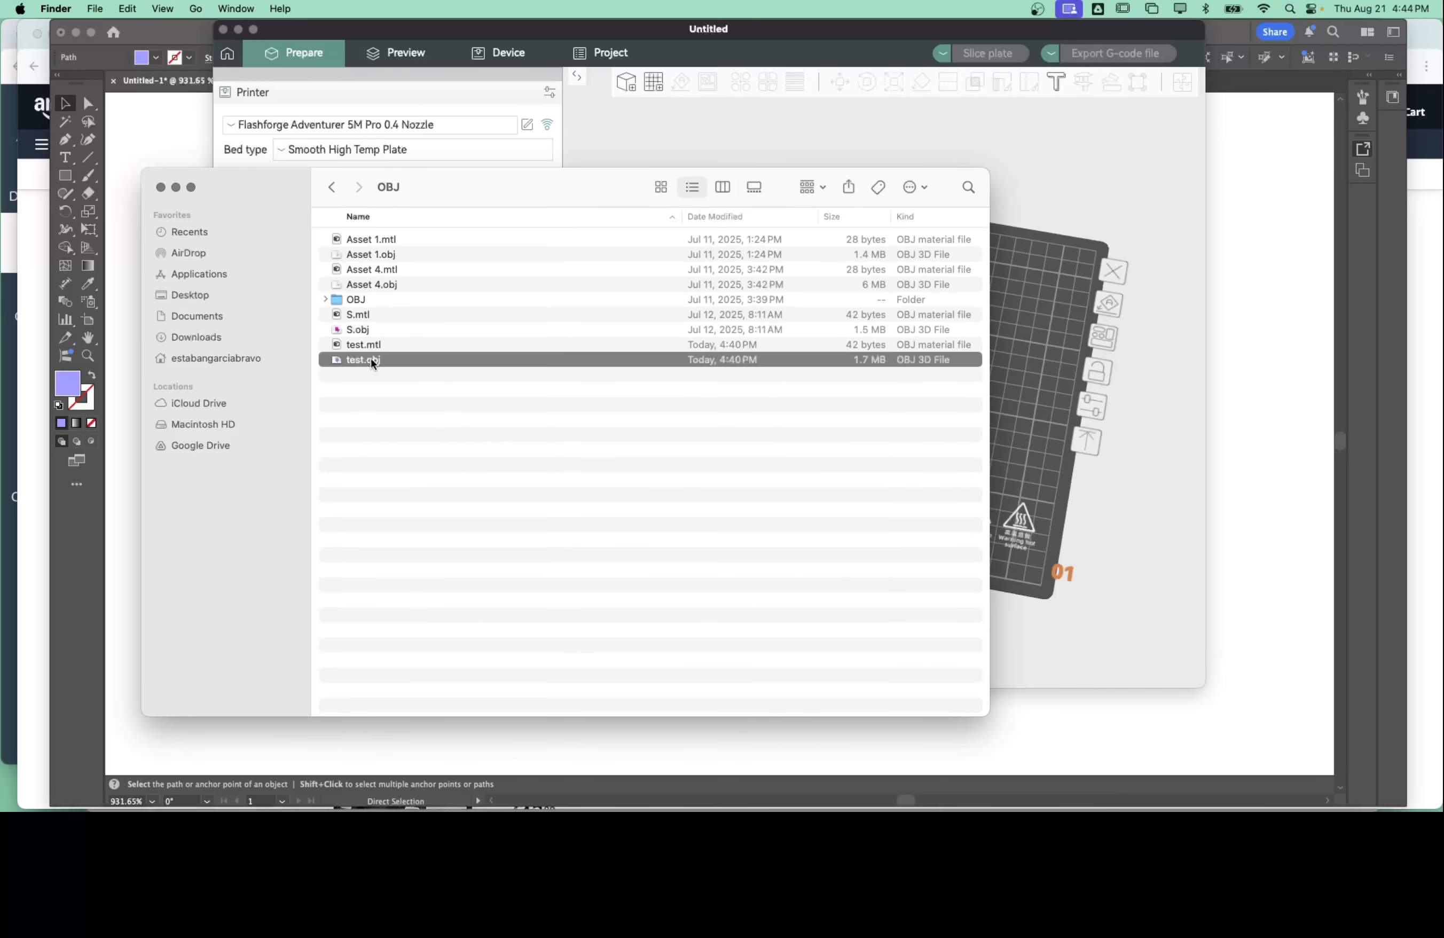
key(space)
key(space)
drag(277, 178, 1231, 179)
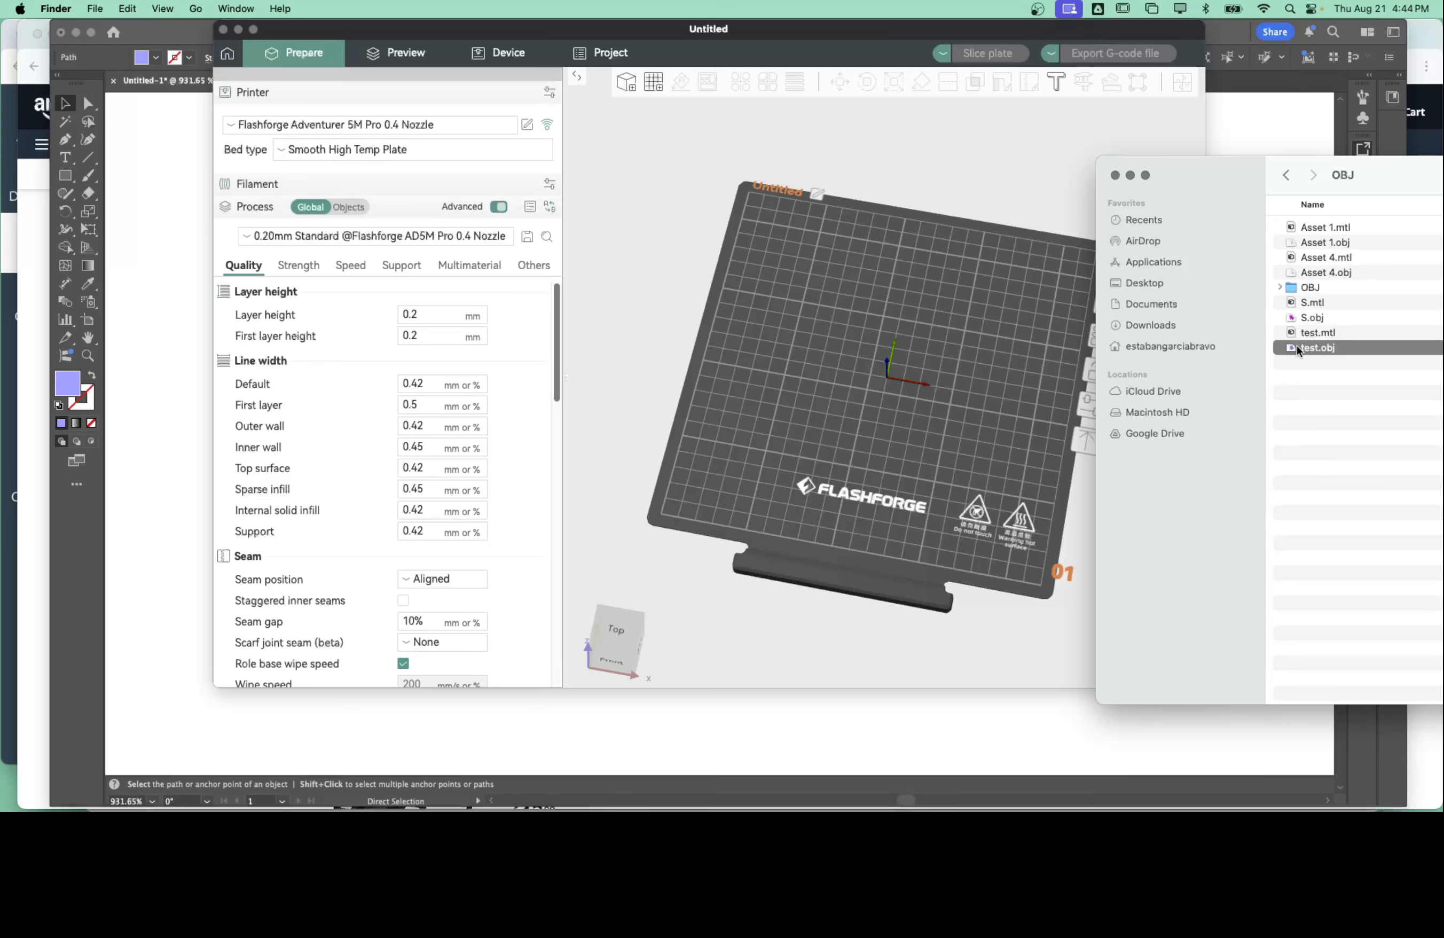
drag(1288, 347, 871, 339)
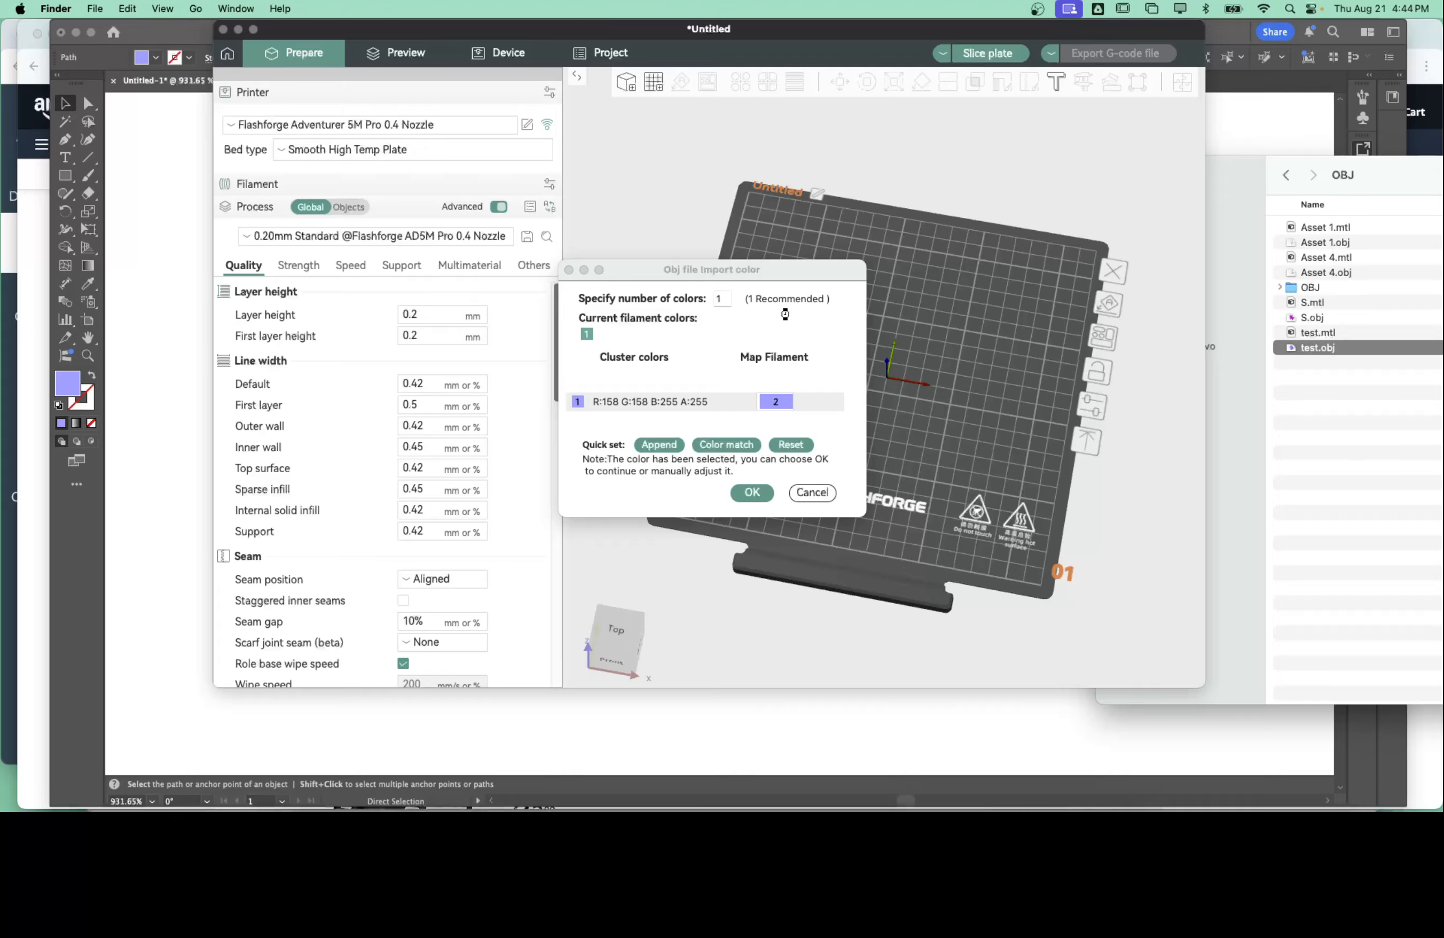
click(754, 494)
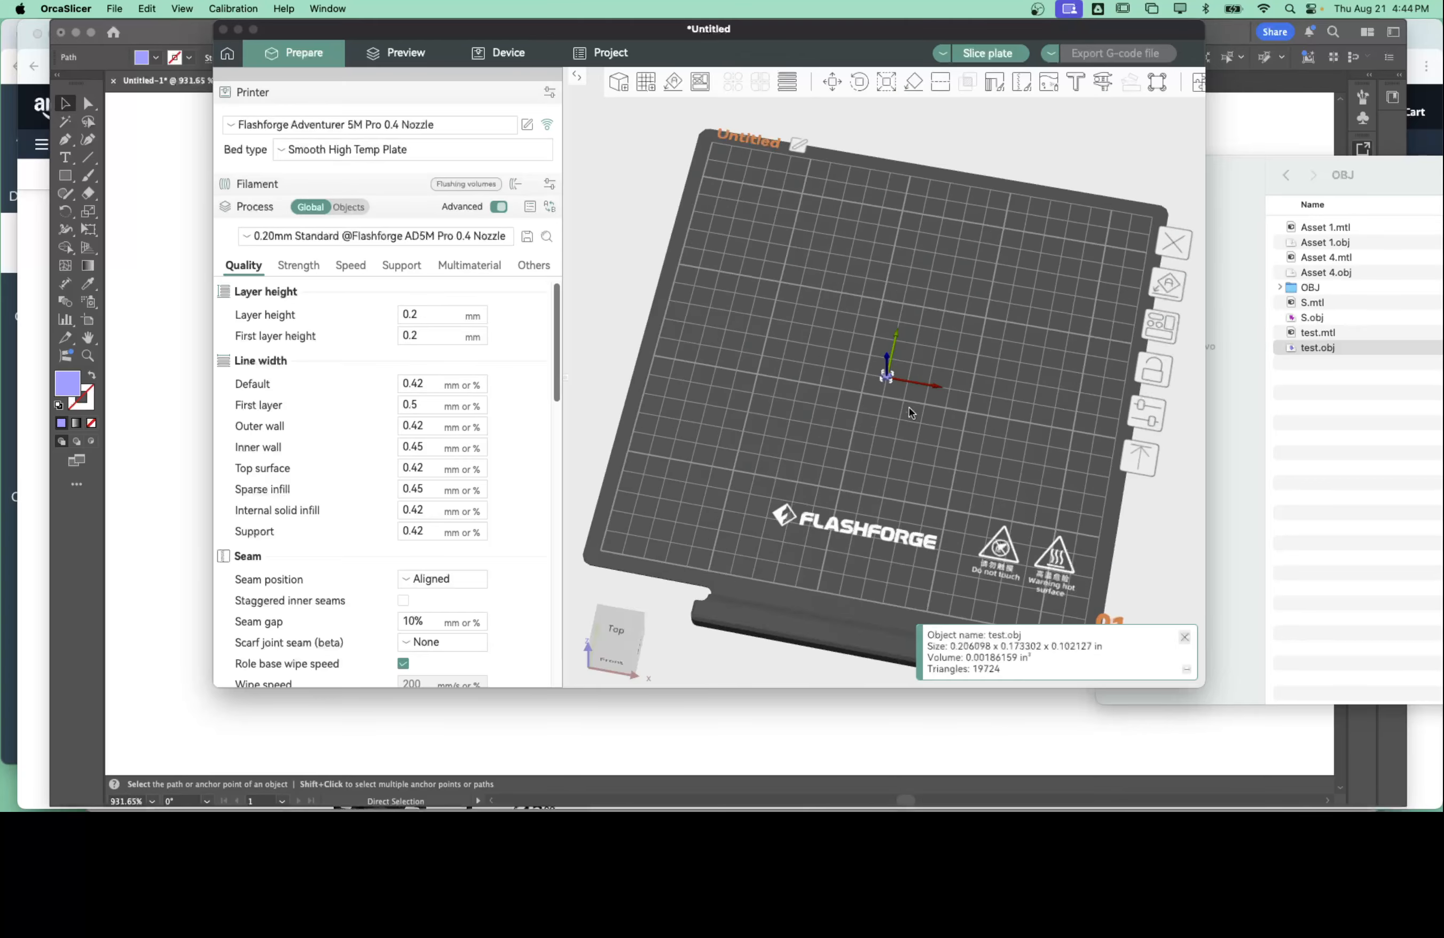
Step: Scale the imported model uniformly to 1.00 in along X and check it from a low side angle
scroll(909, 407, up, 10)
scroll(909, 408, down, 8)
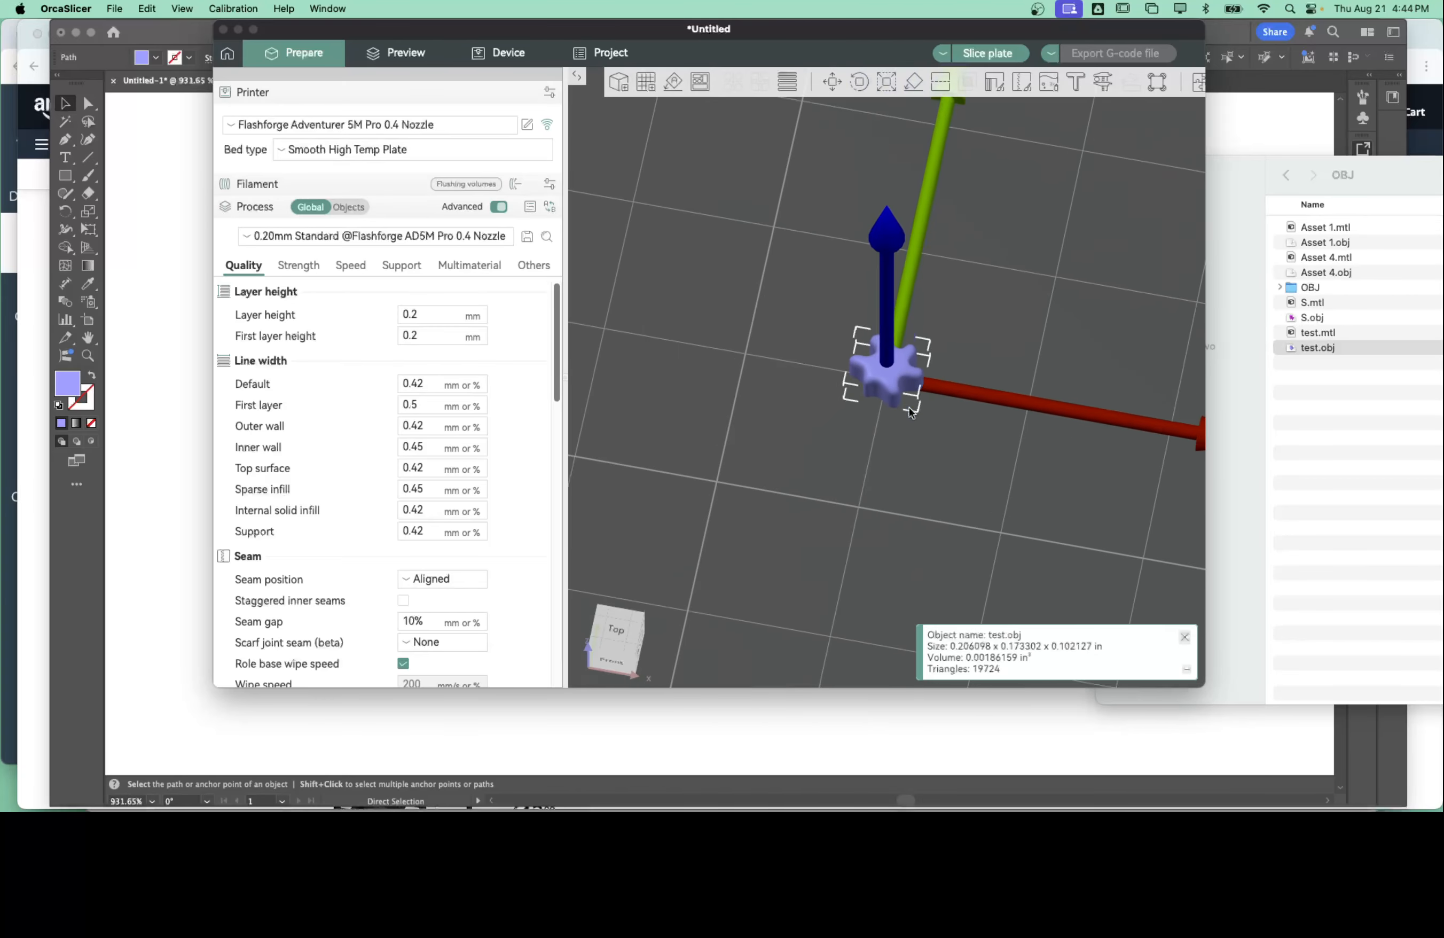
scroll(910, 408, down, 3)
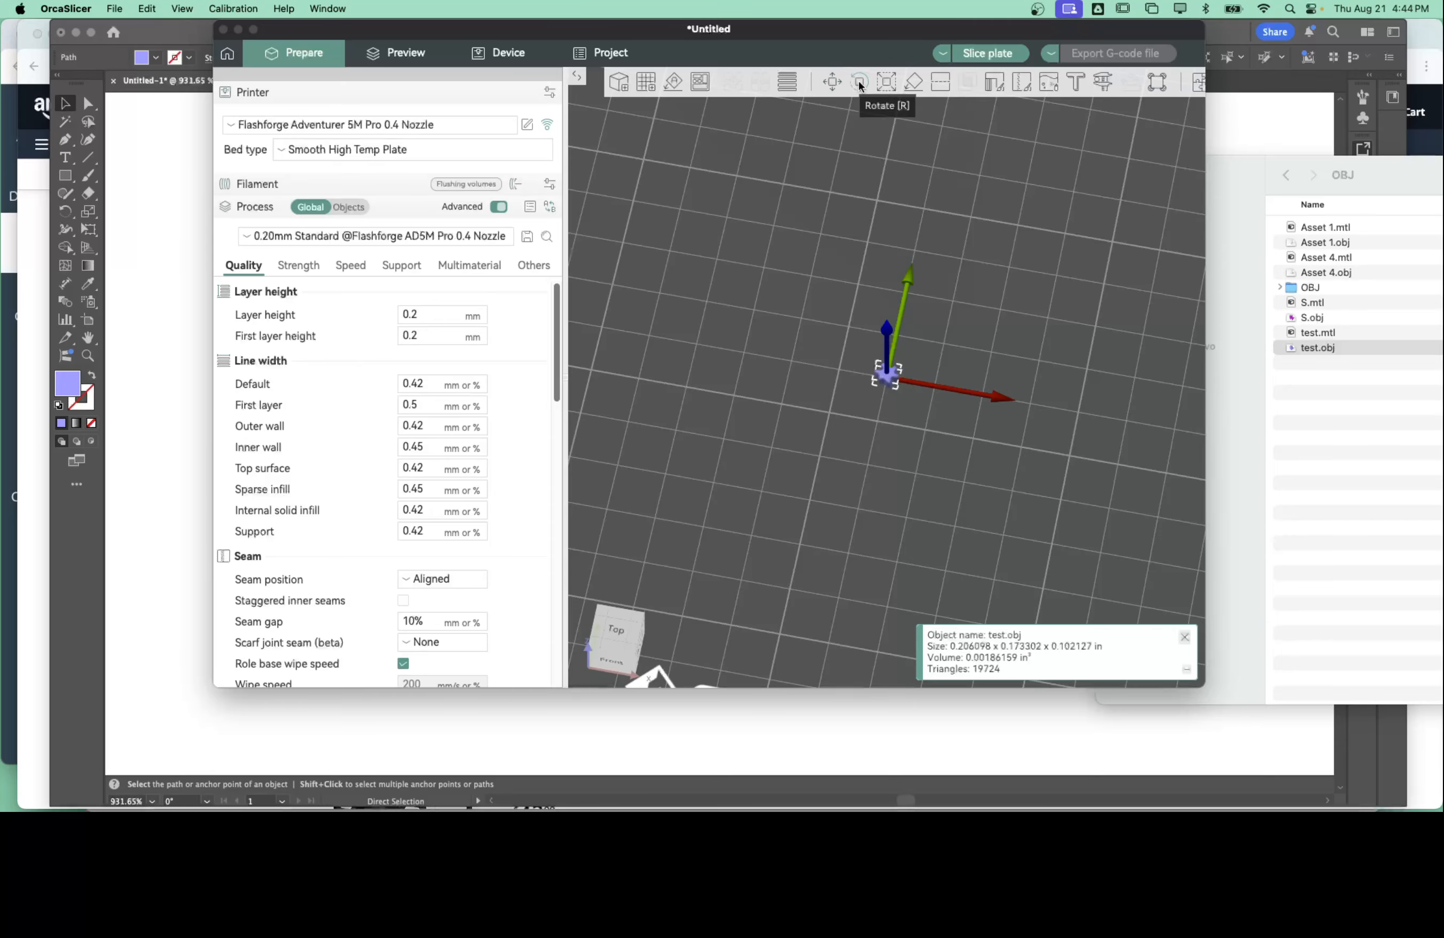
click(887, 82)
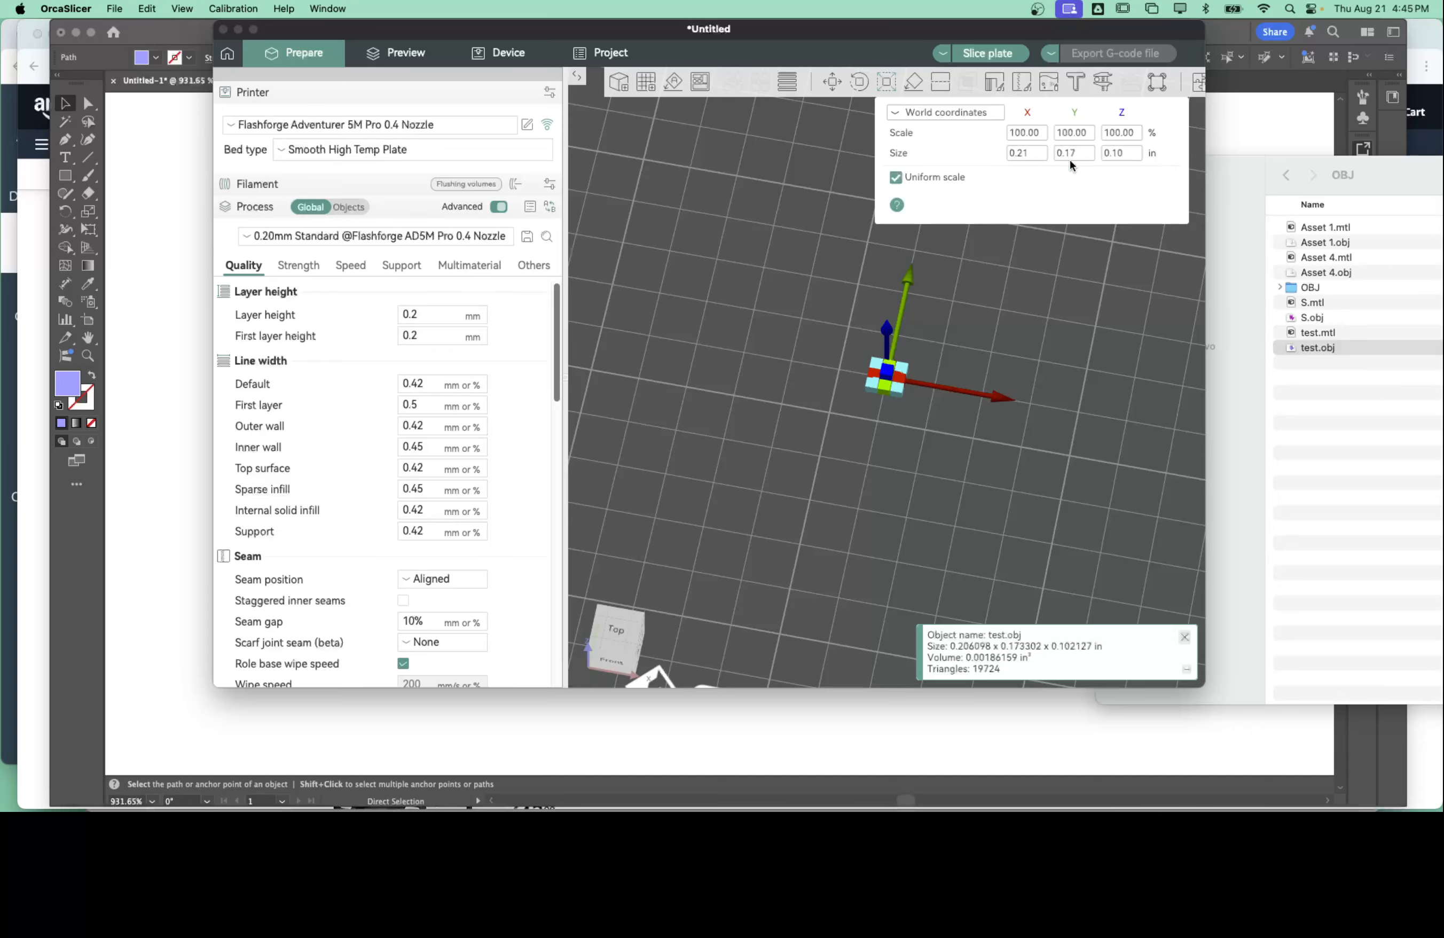
click(1029, 153)
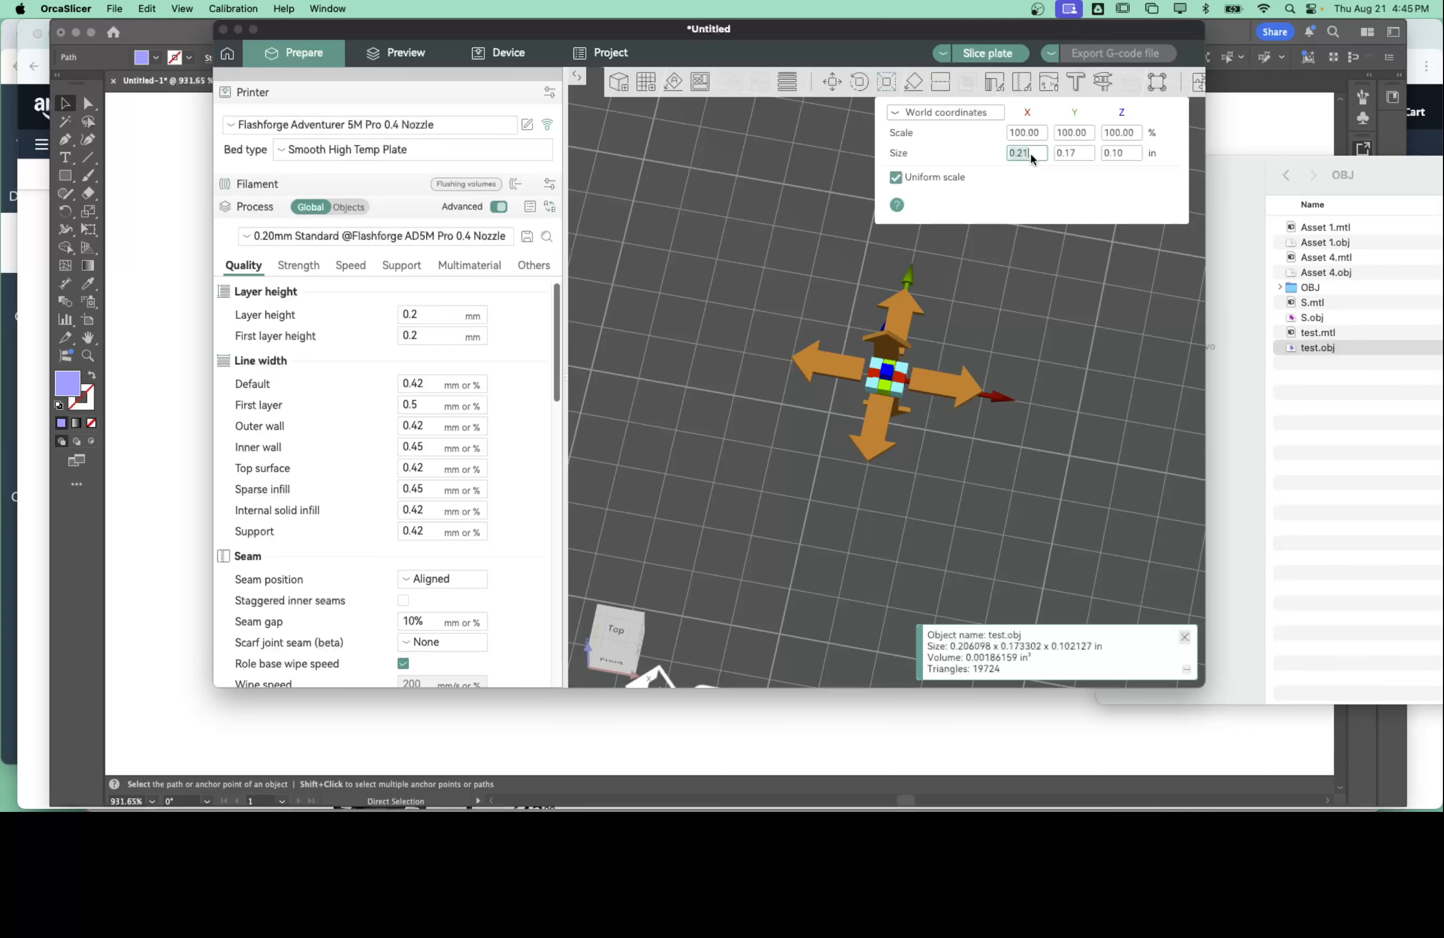
click(1070, 150)
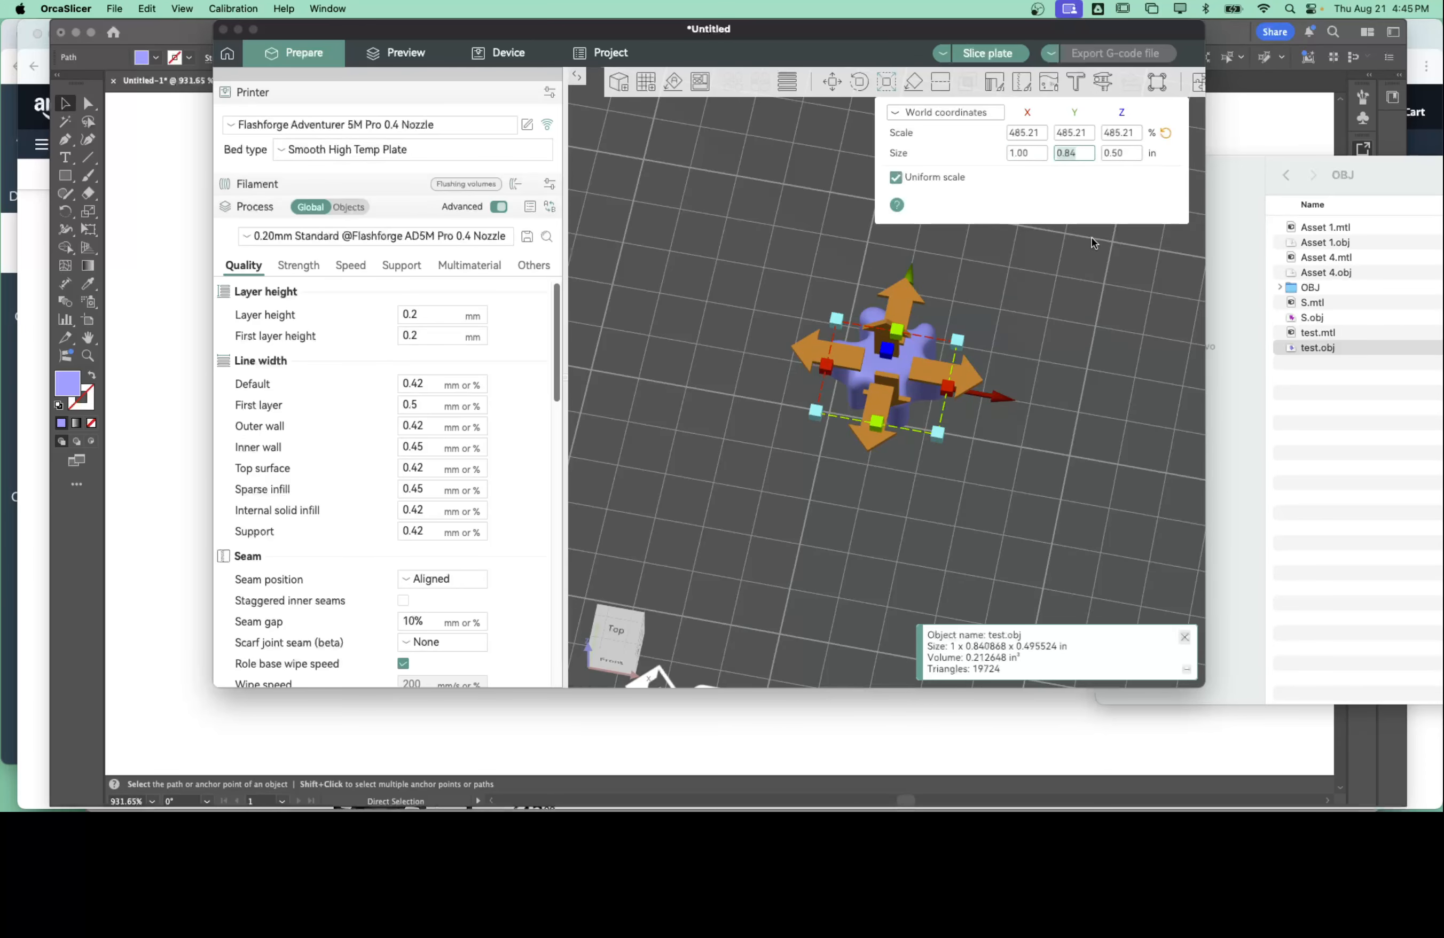
click(1095, 277)
drag(1058, 427, 1015, 373)
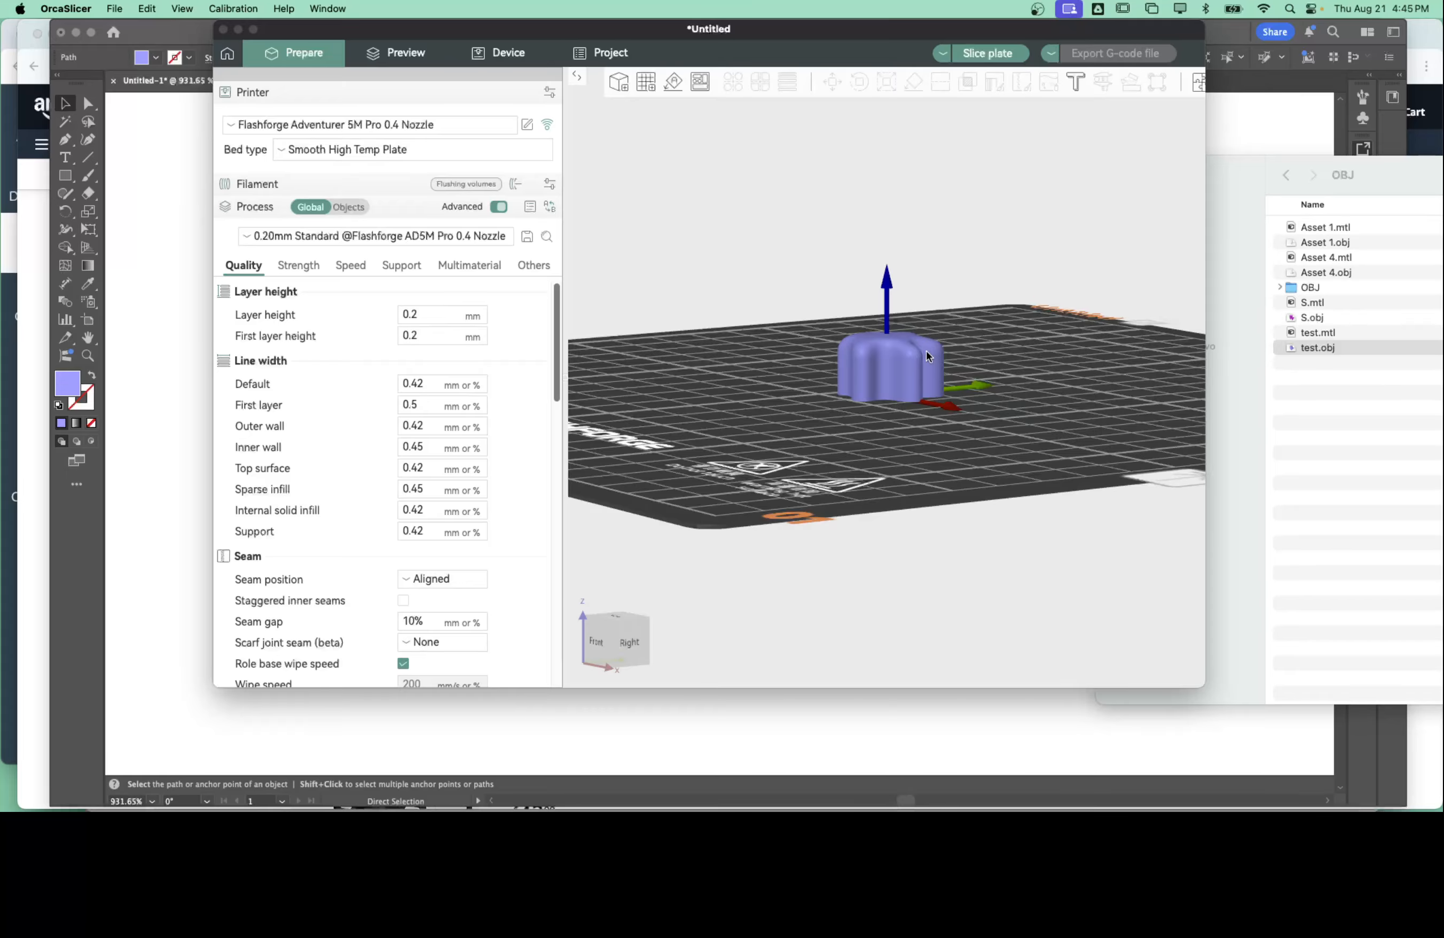
click(927, 376)
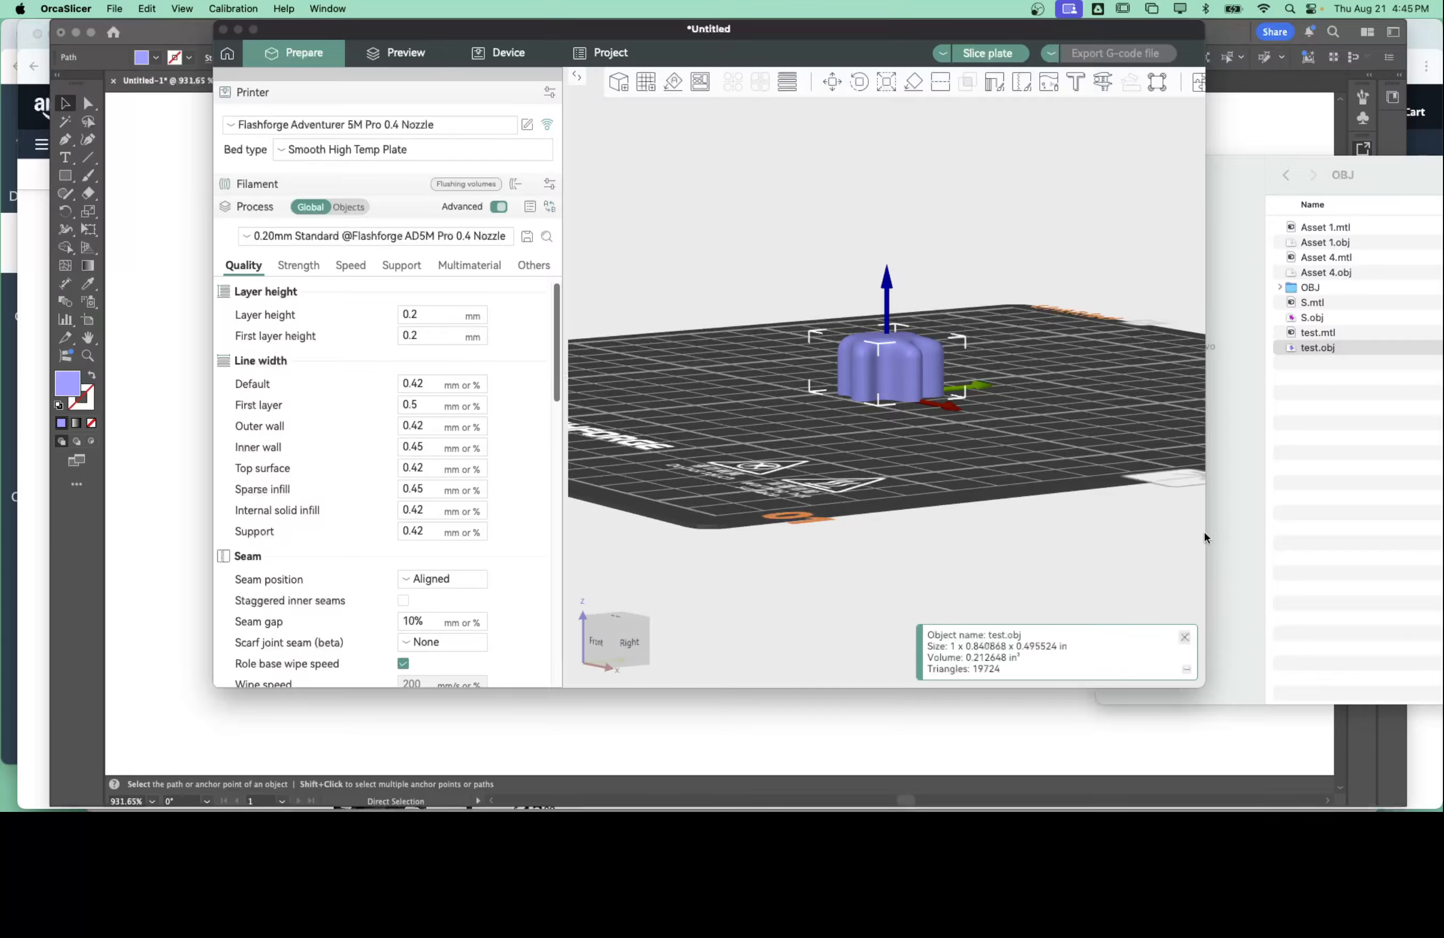
drag(1203, 531, 1337, 531)
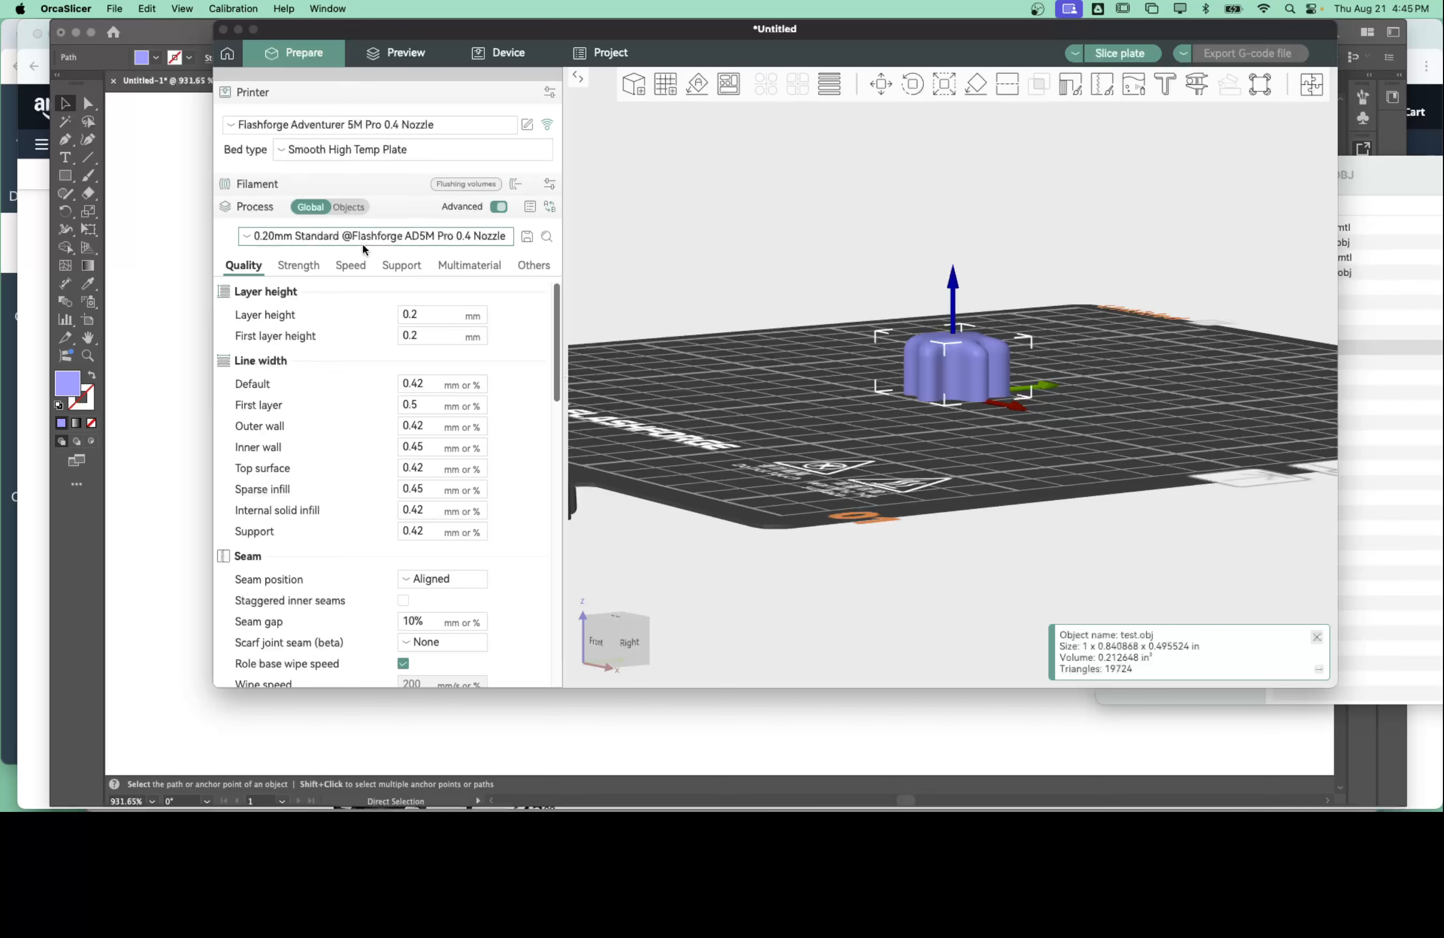
click(308, 237)
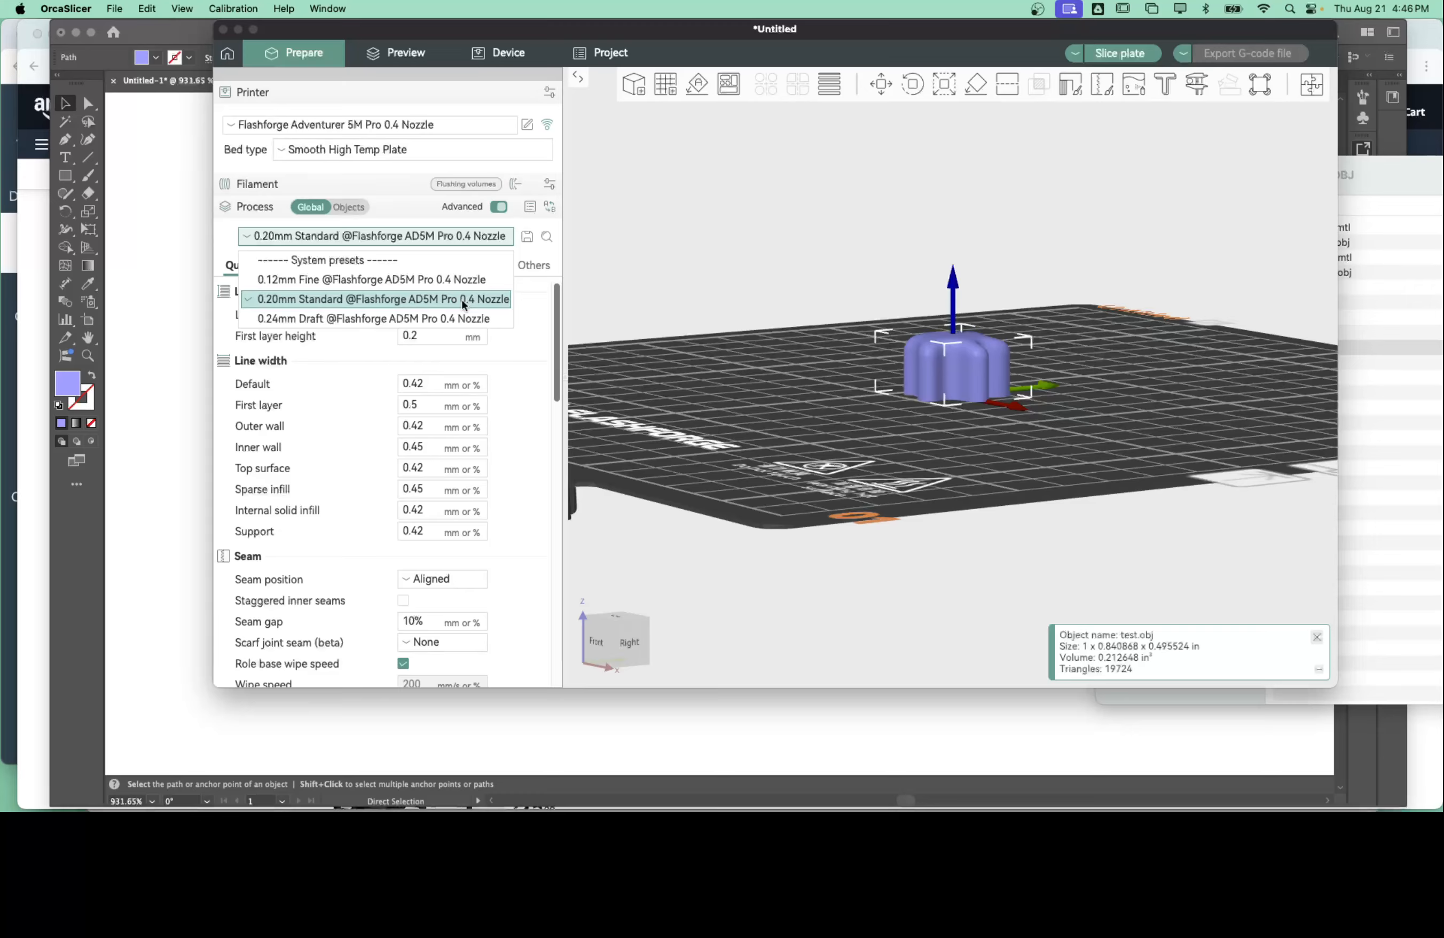
click(497, 299)
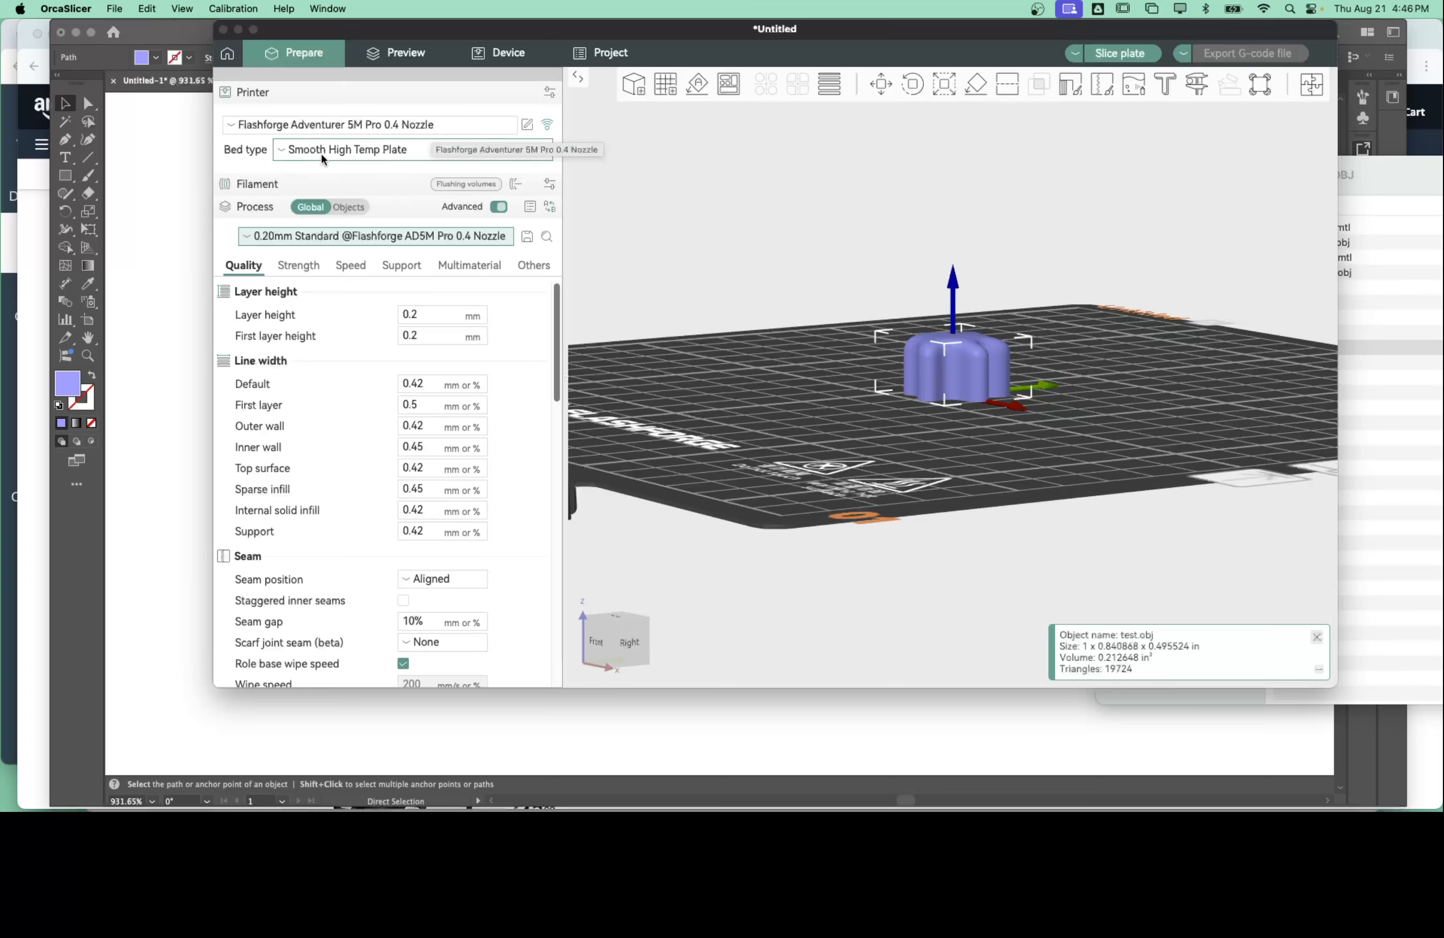
Step: Expand the filament settings, choose Flashforge Generic PLA for filament 1, and widen the settings sidebar so both filament names fit
click(327, 182)
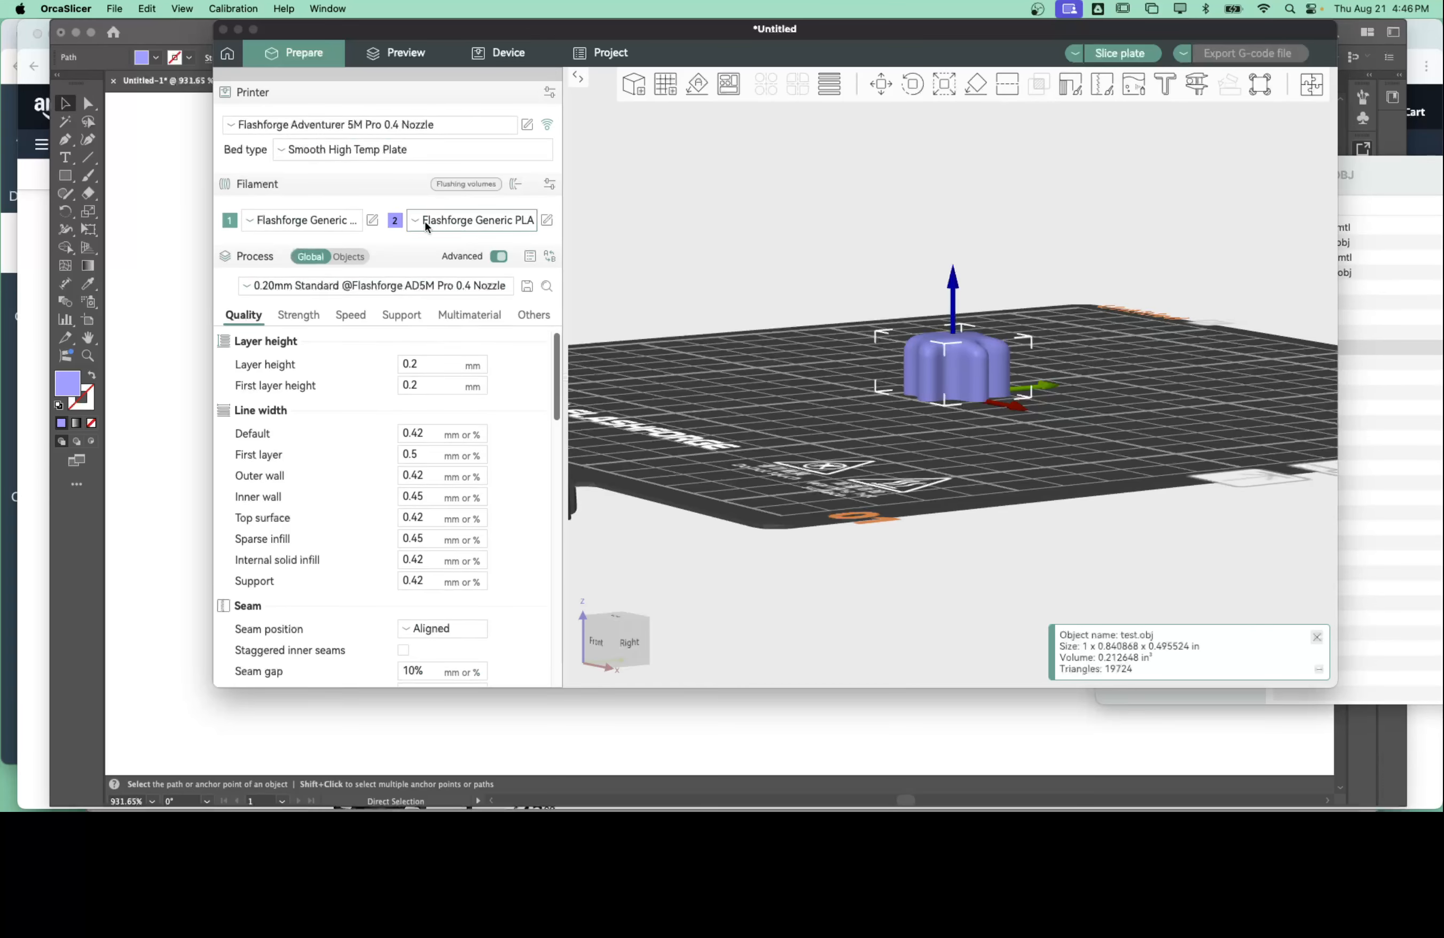
click(319, 227)
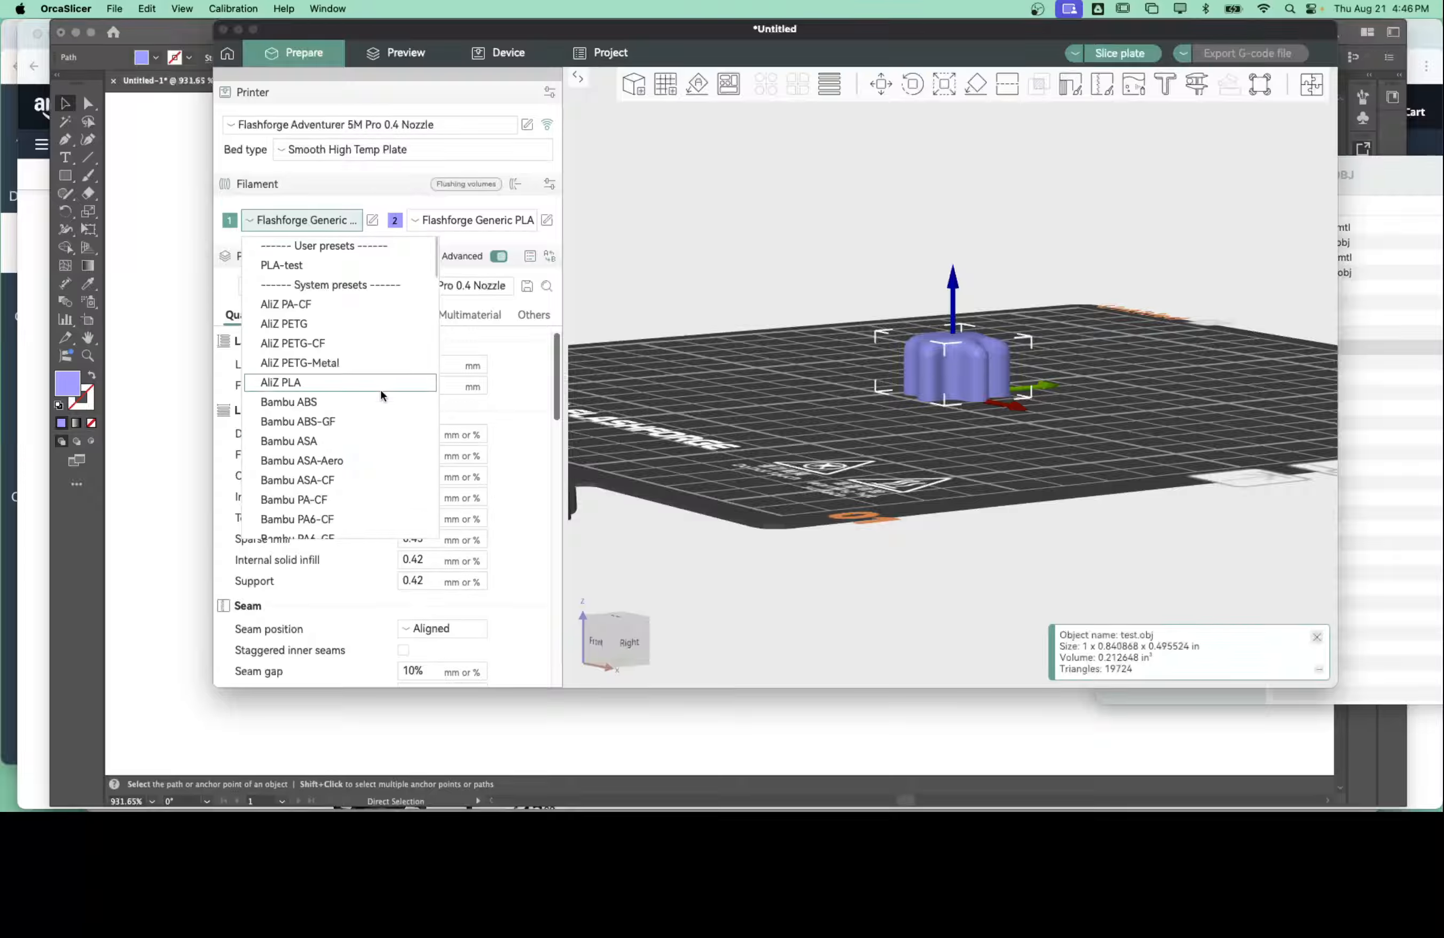
scroll(380, 390, down, 3)
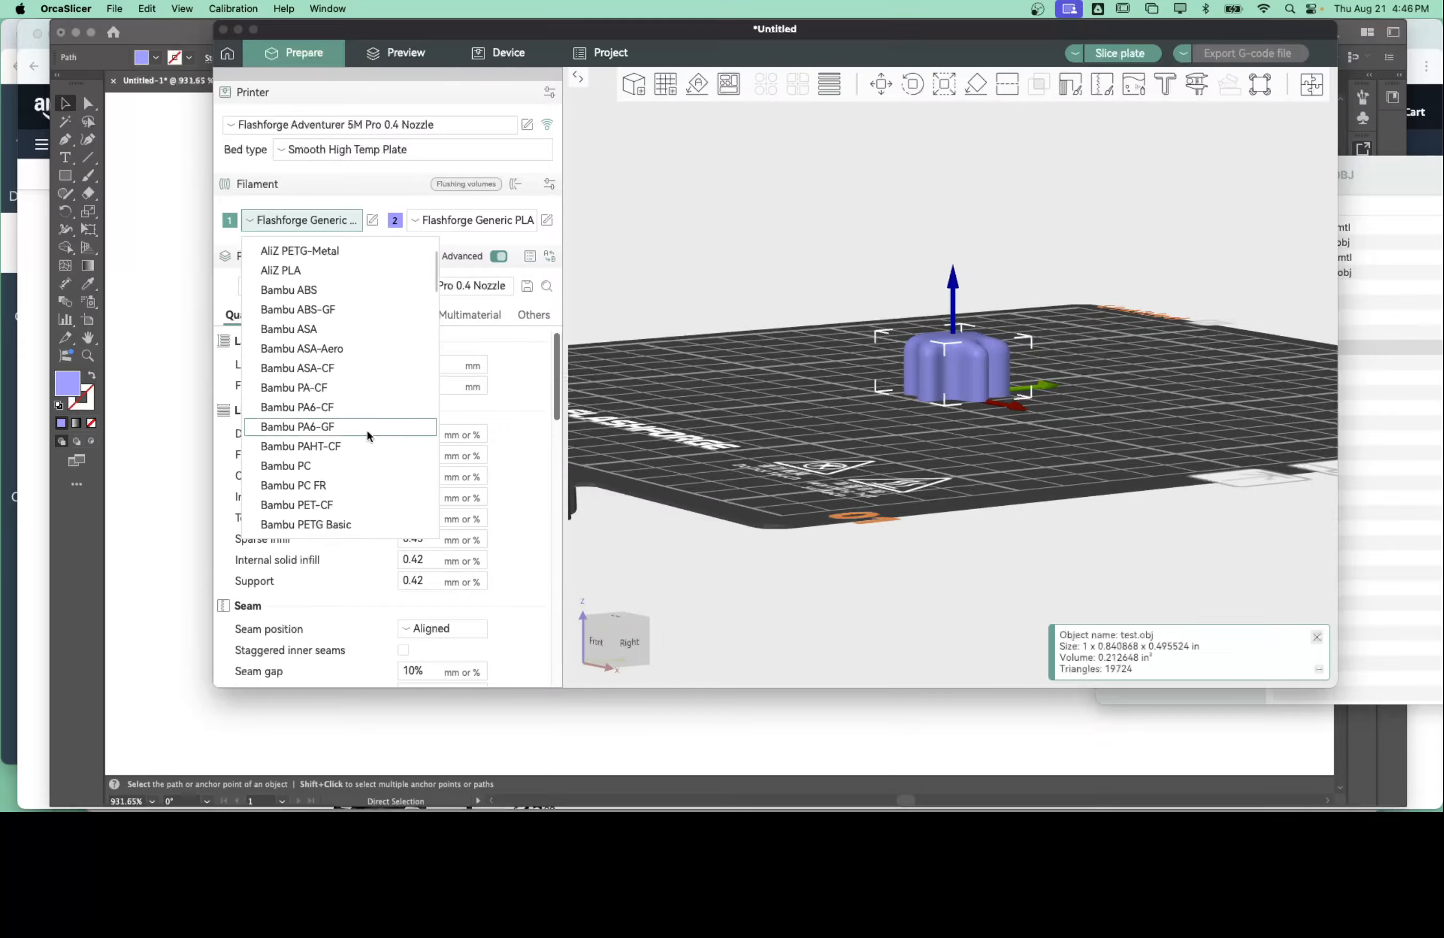
scroll(372, 439, down, 2)
scroll(372, 439, down, 2)
scroll(372, 439, down, 10)
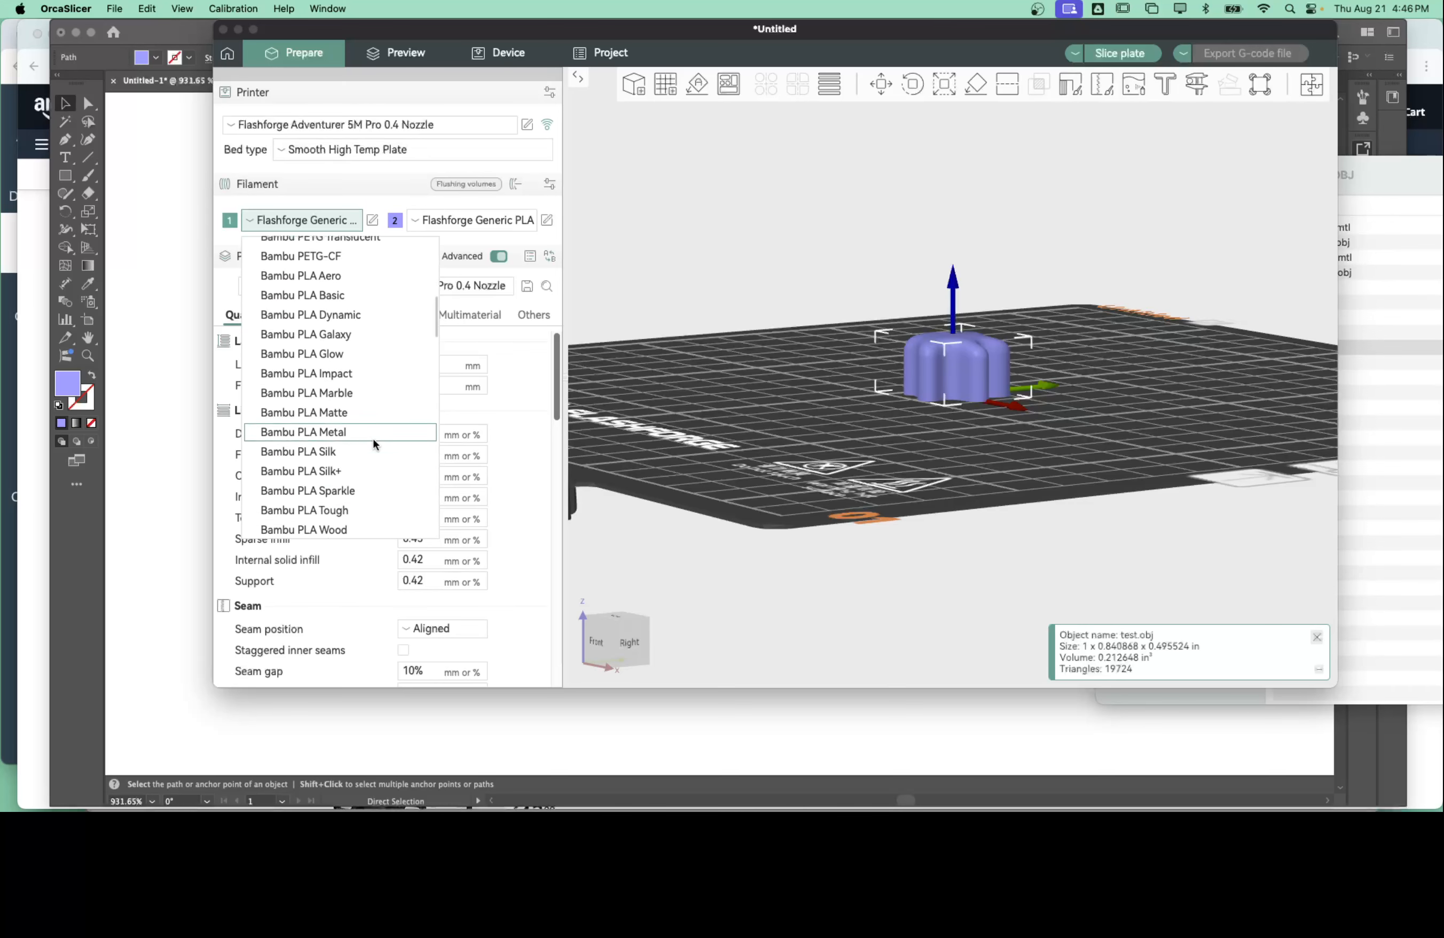
scroll(373, 439, up, 15)
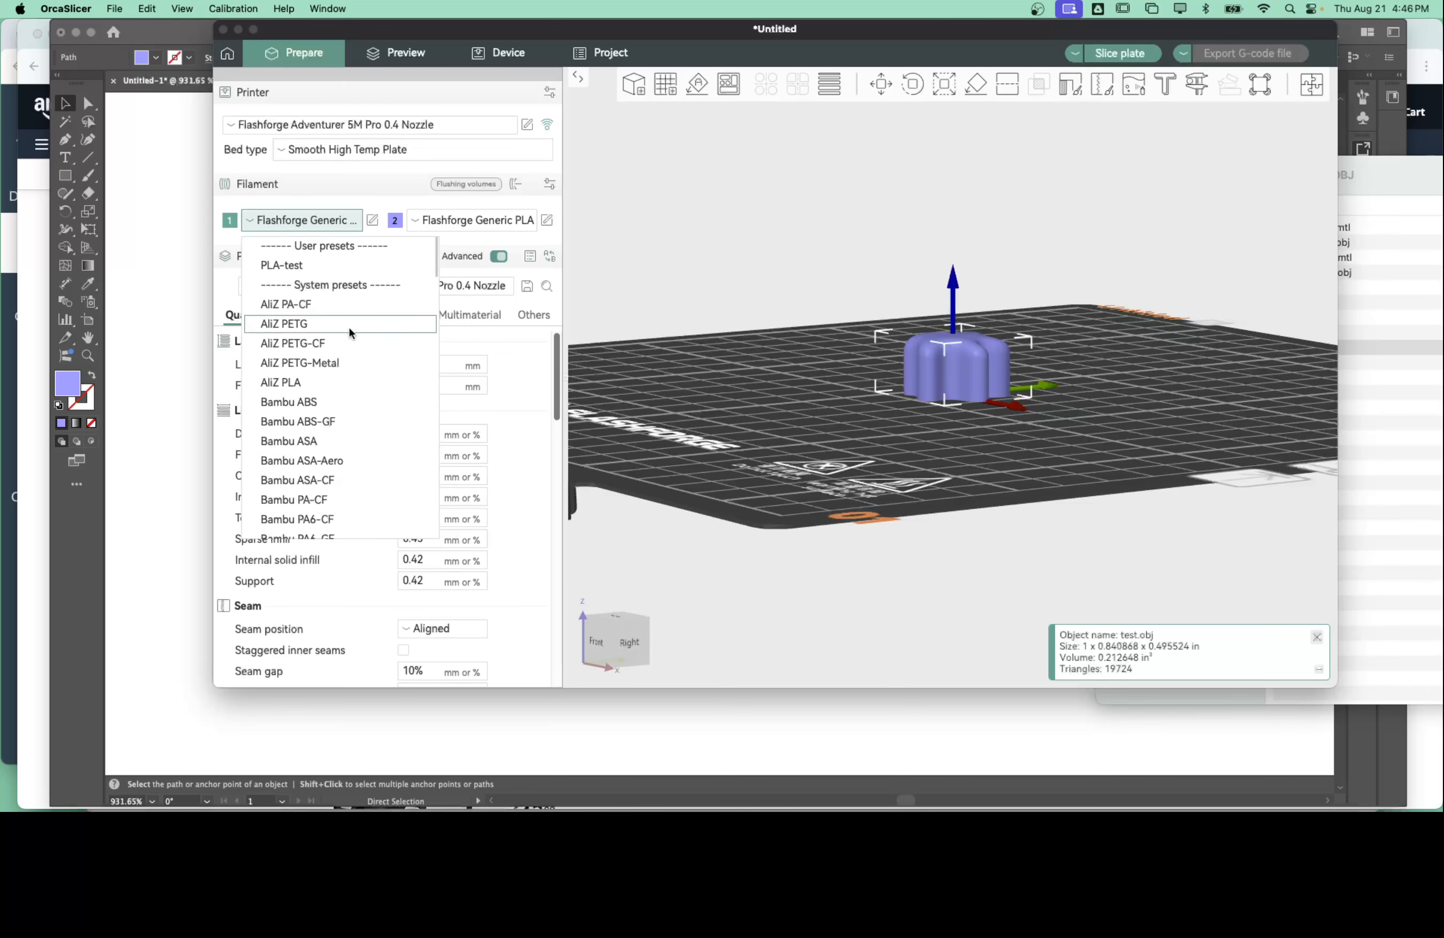
scroll(373, 420, down, 20)
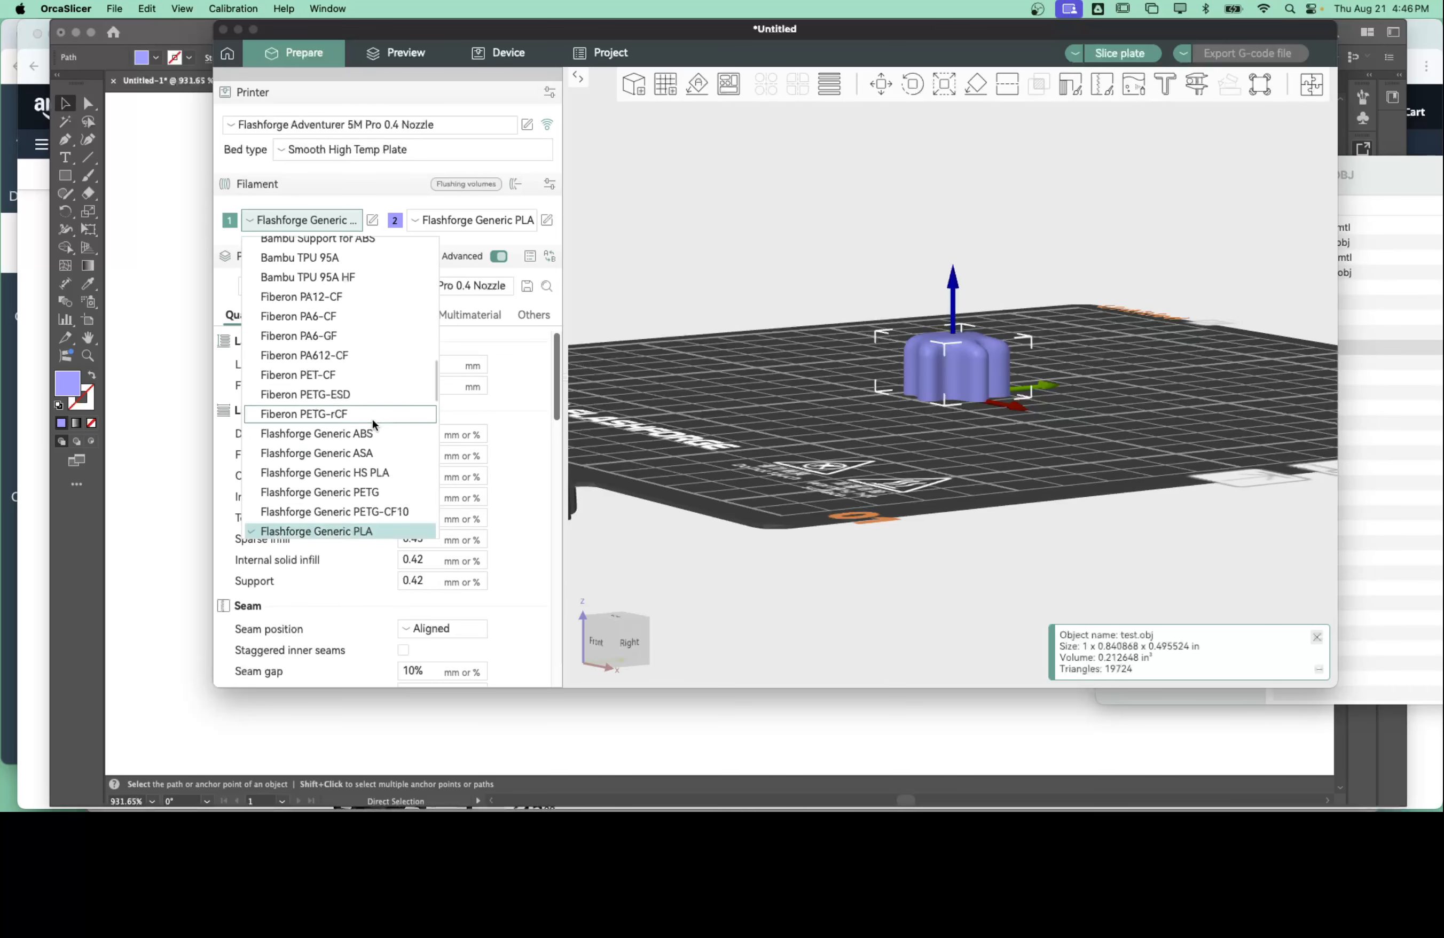
scroll(373, 419, down, 2)
click(369, 367)
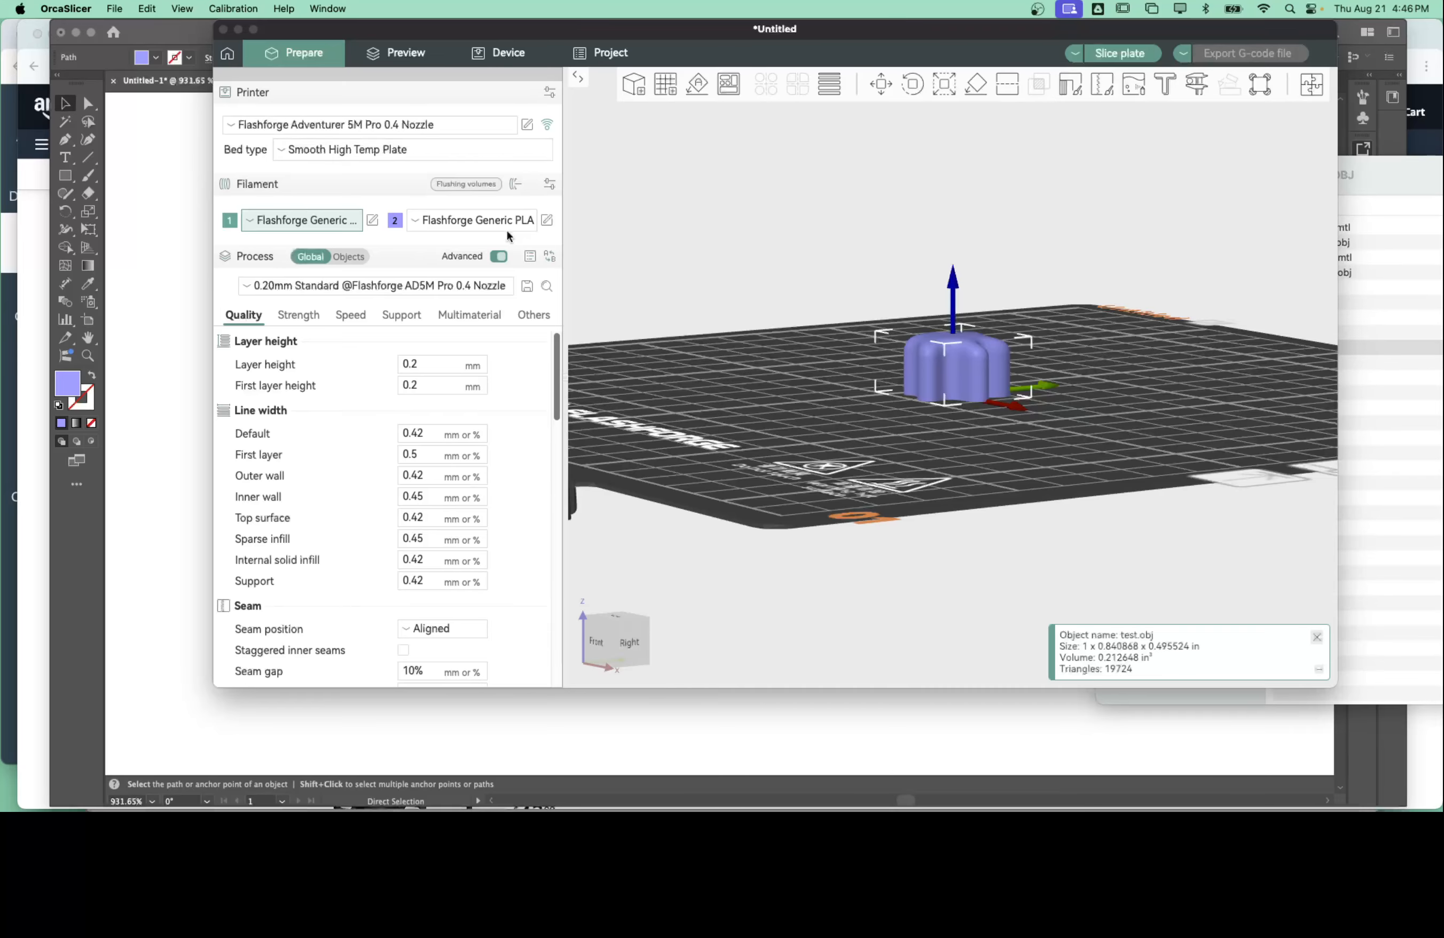
mouse_move(560, 241)
mouse_down()
mouse_move(632, 238)
mouse_move(589, 246)
mouse_up()
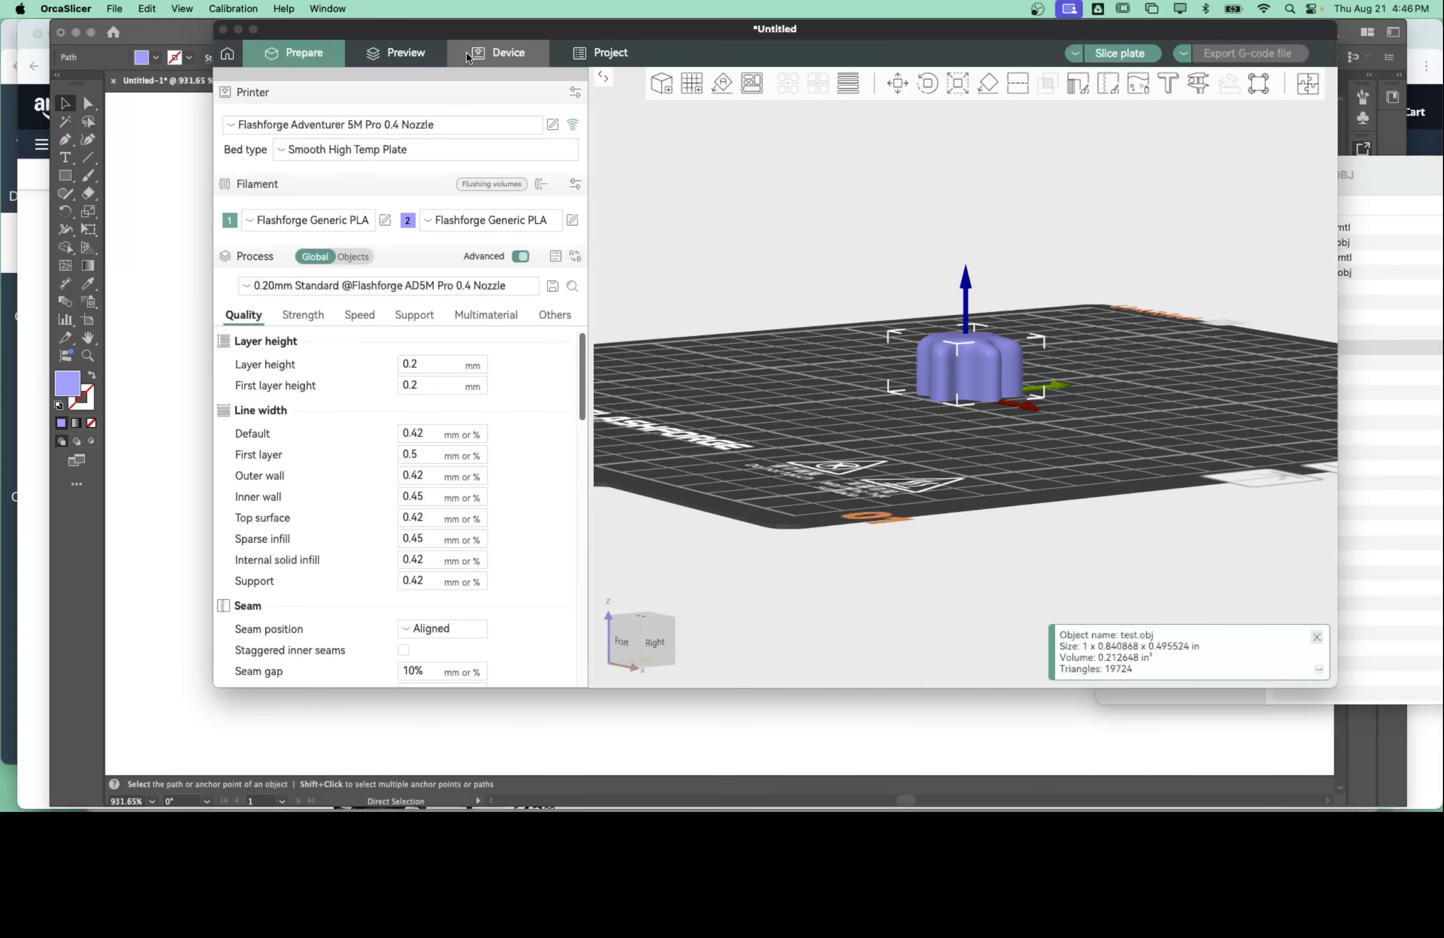
Step: Slice the plate and inspect the model's internal infill close up at layer 30
click(416, 58)
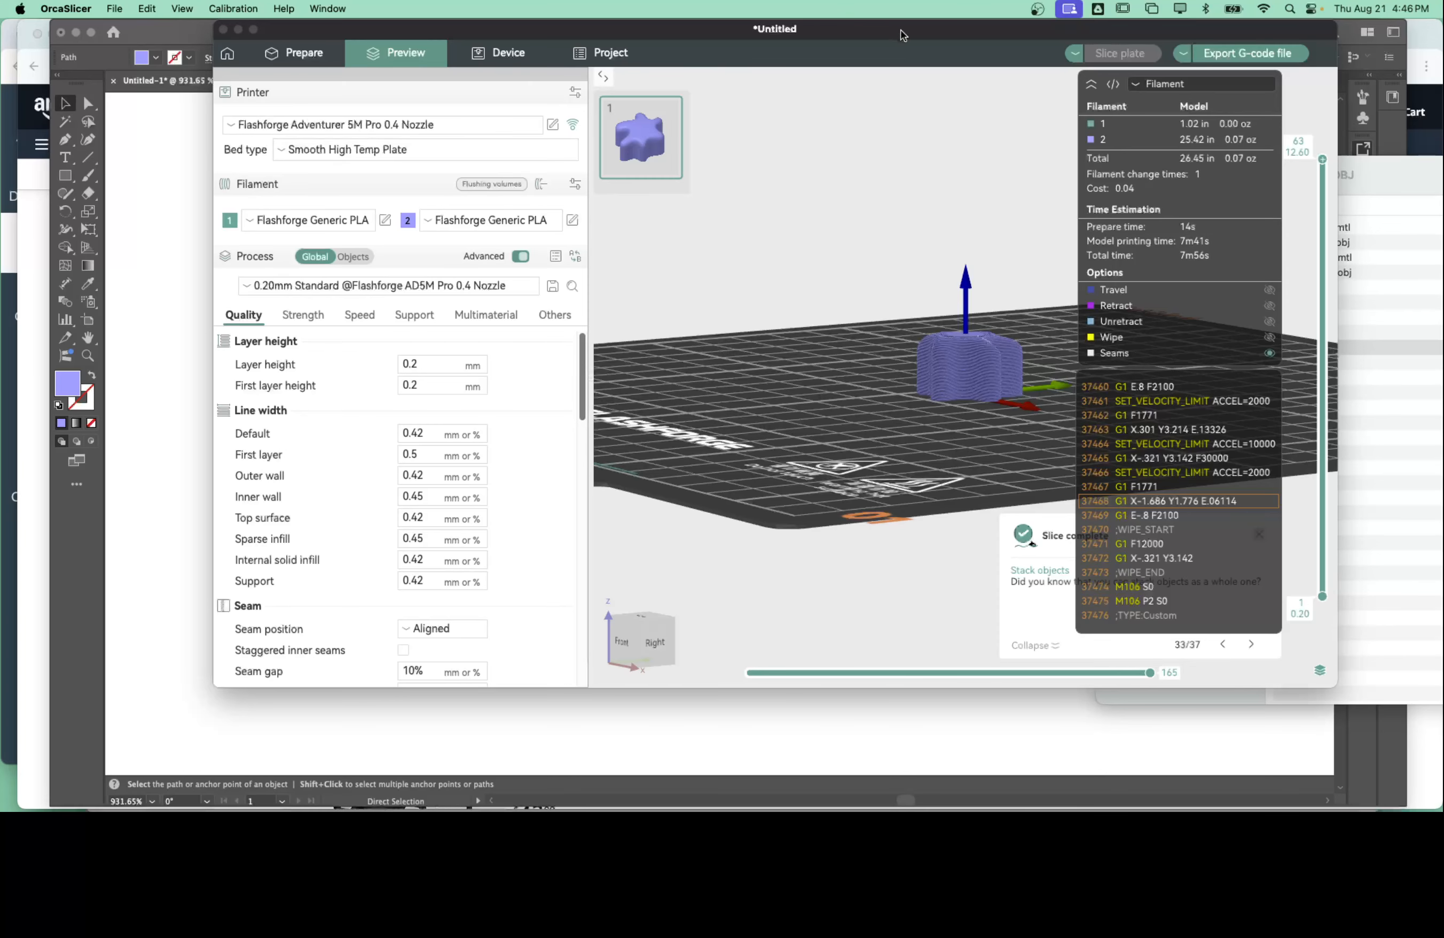
drag(897, 33, 726, 34)
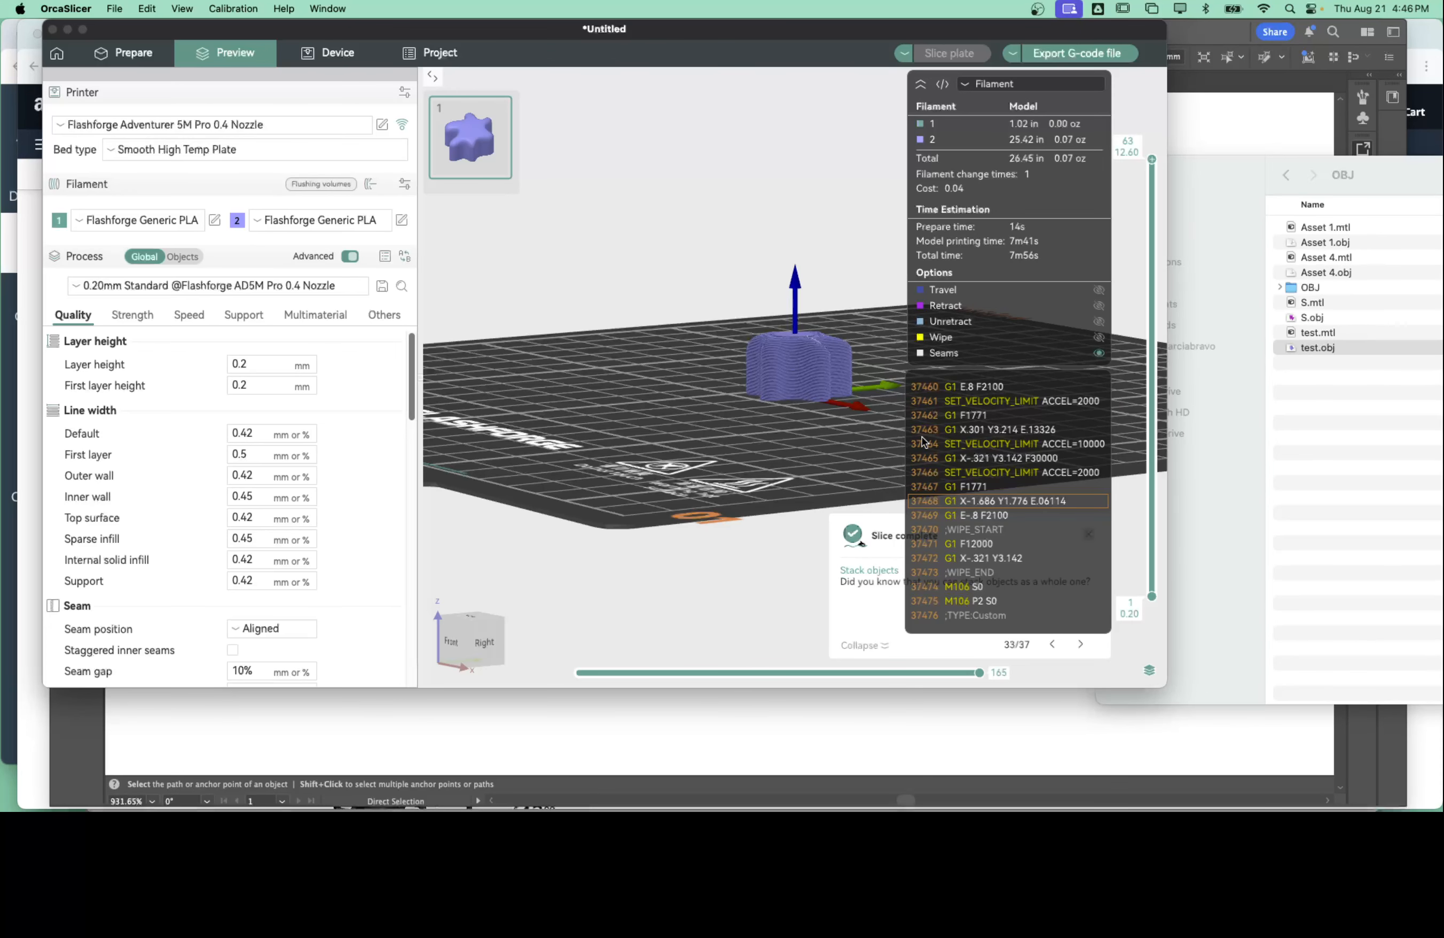
drag(790, 439, 794, 465)
drag(790, 483, 787, 477)
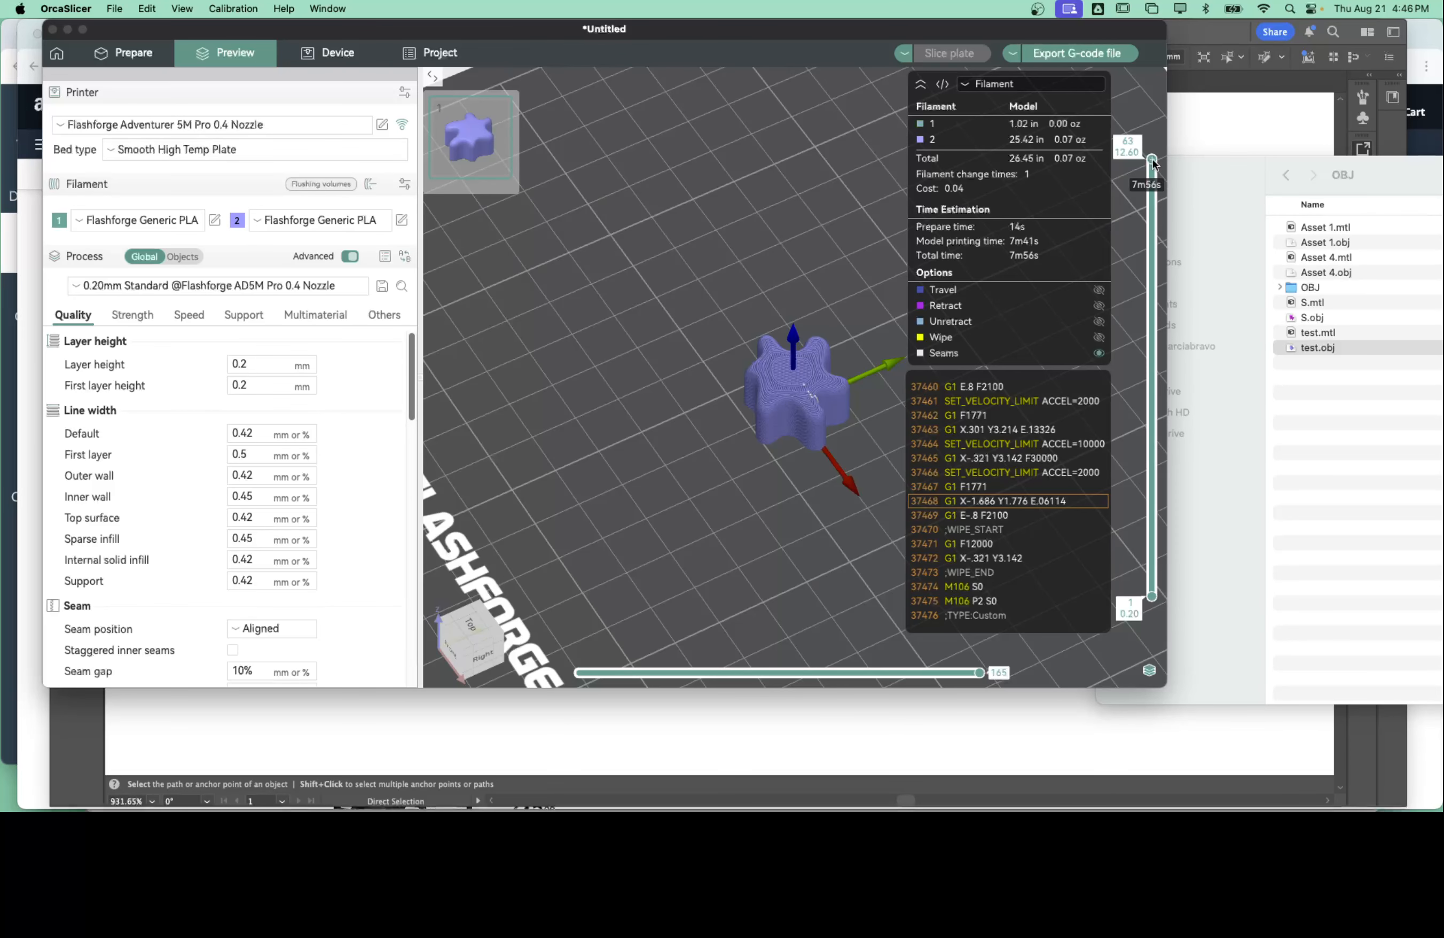
drag(1153, 160, 1162, 429)
scroll(860, 376, up, 3)
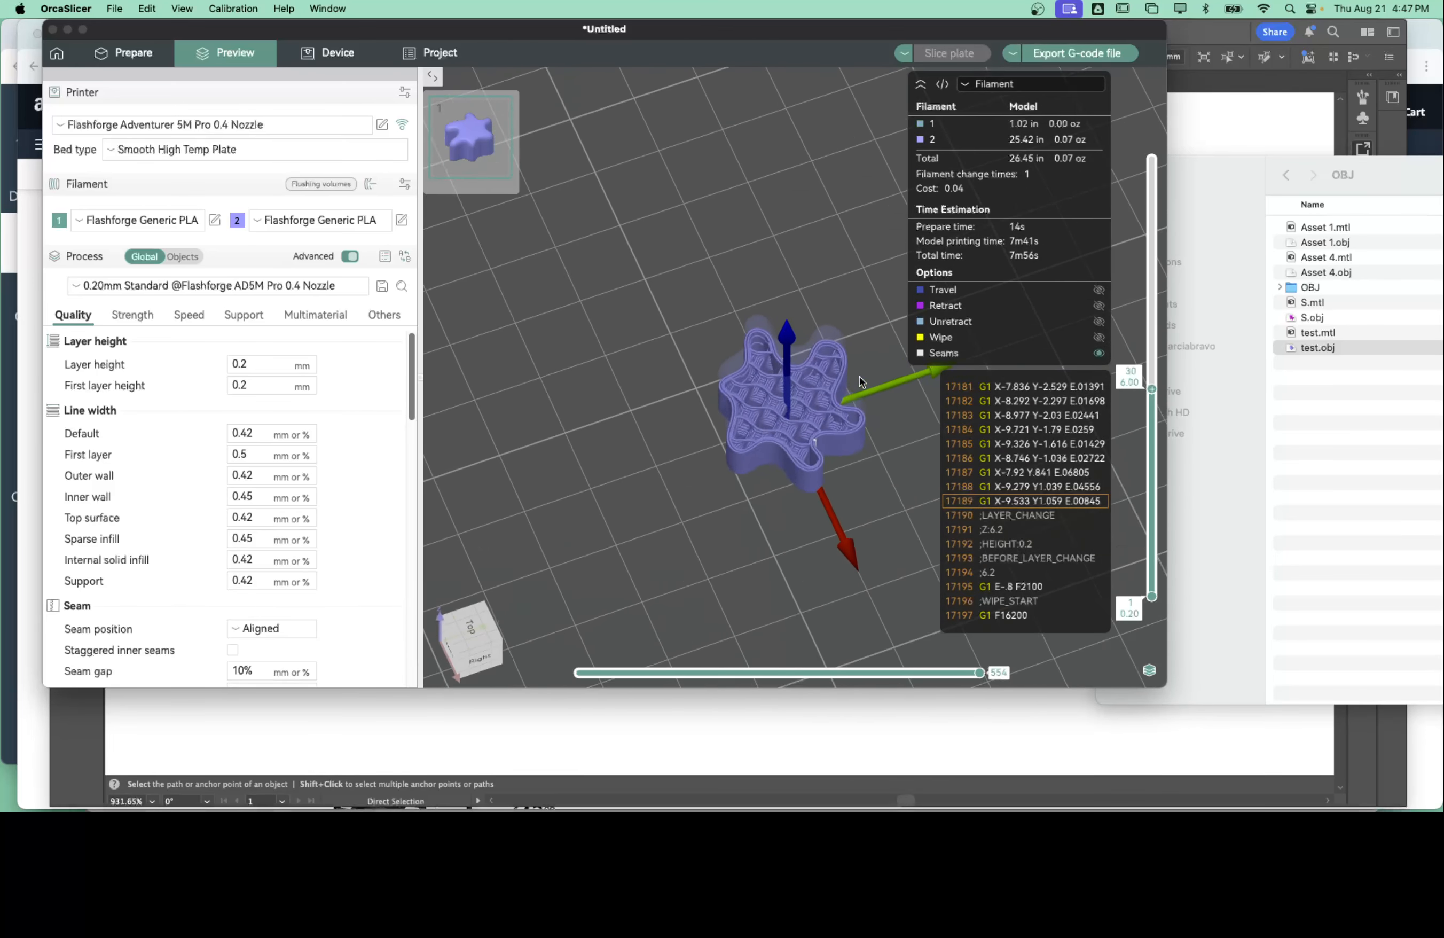
scroll(860, 376, up, 10)
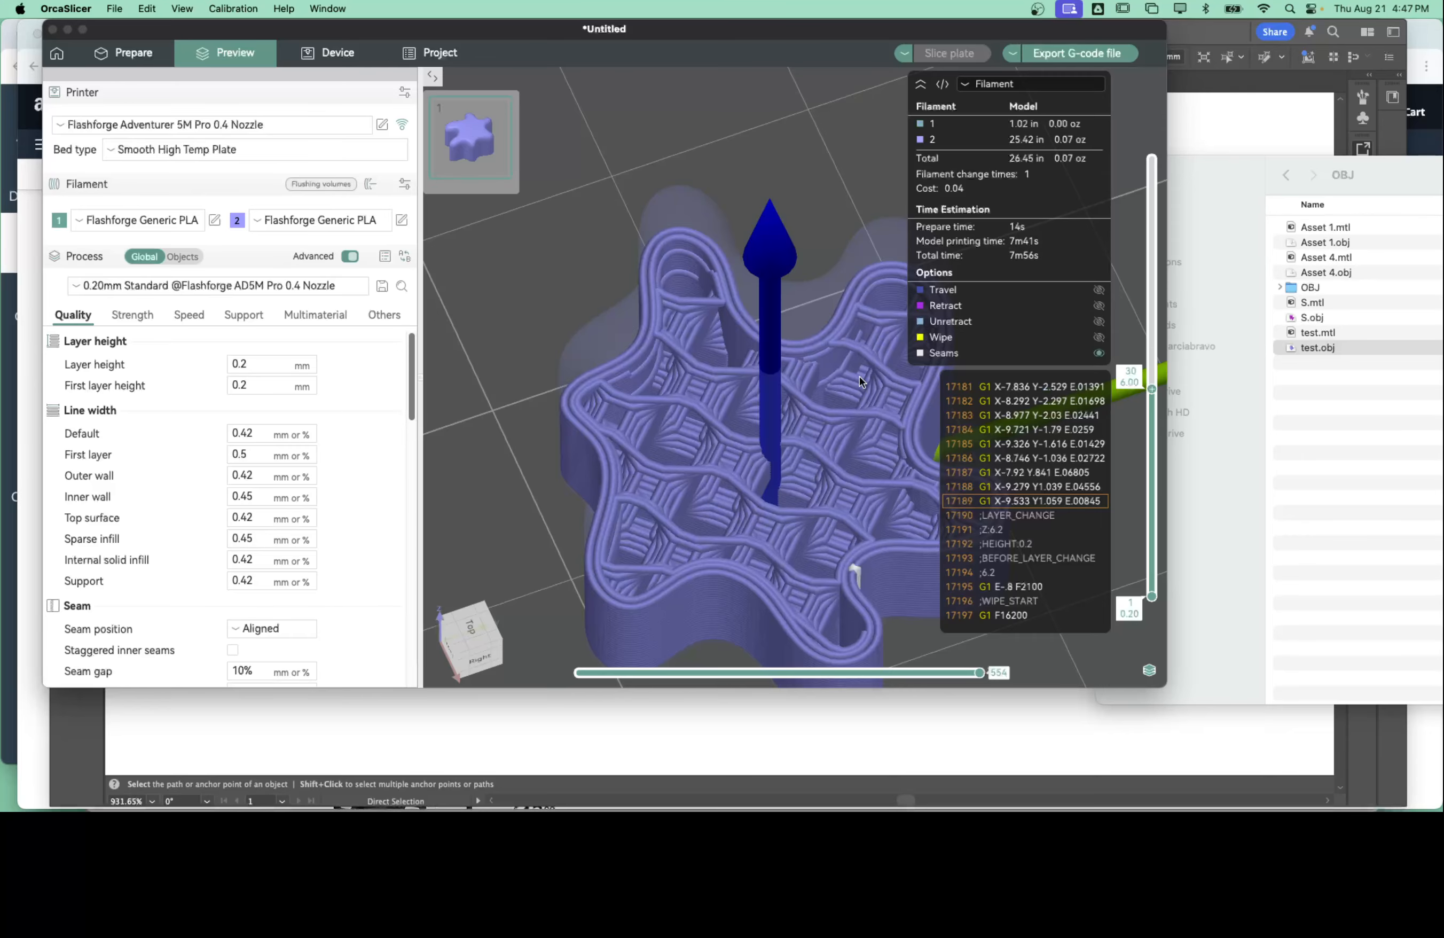
Step: Set the sparse infill density to 2% in the process strength settings and re-slice the model
click(144, 53)
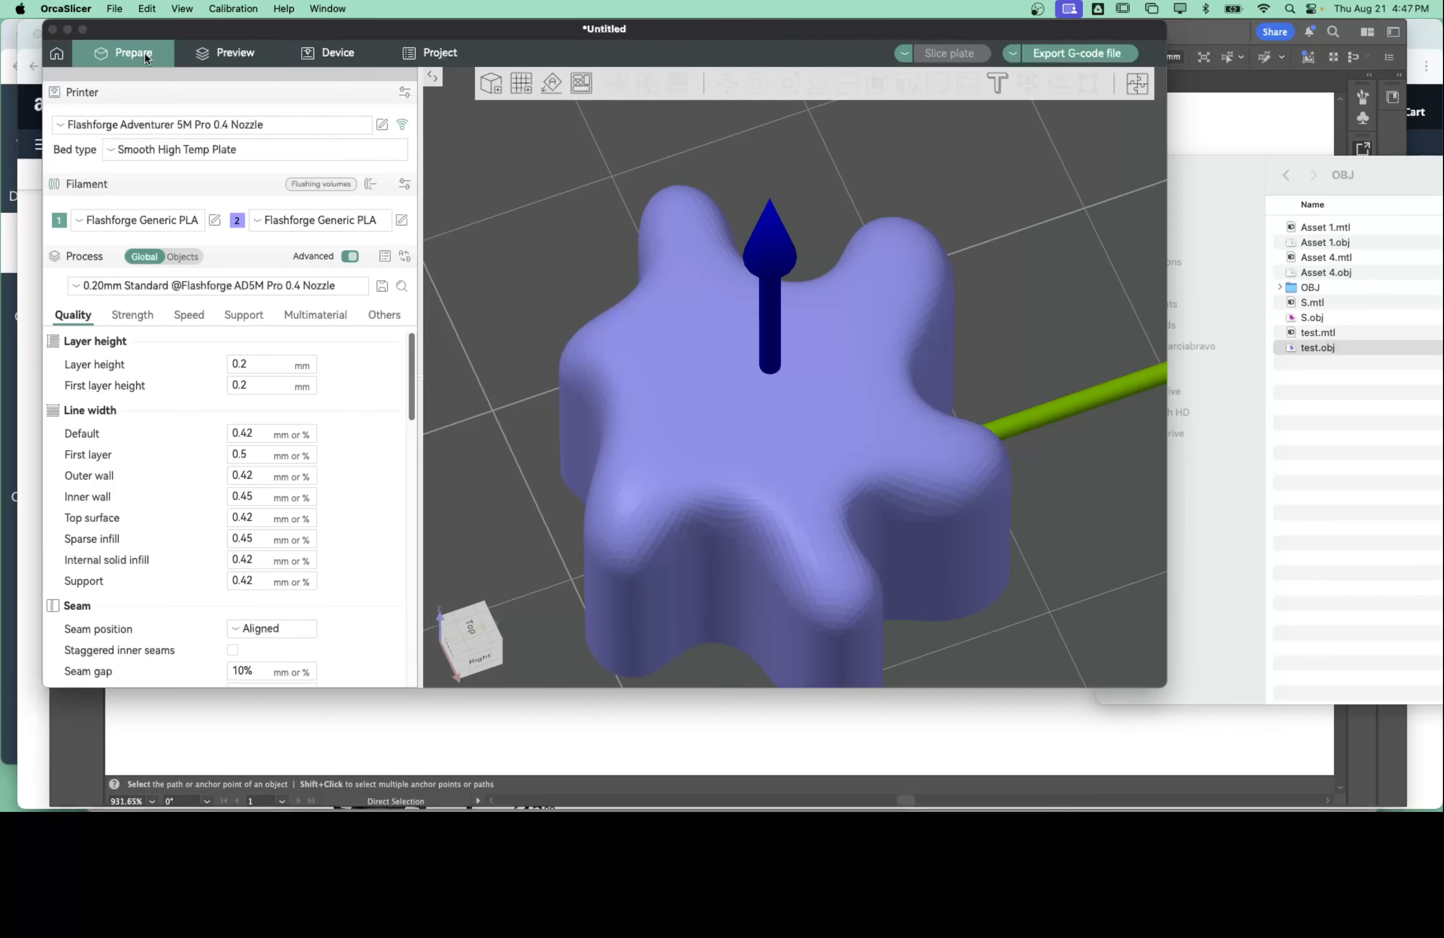
click(140, 314)
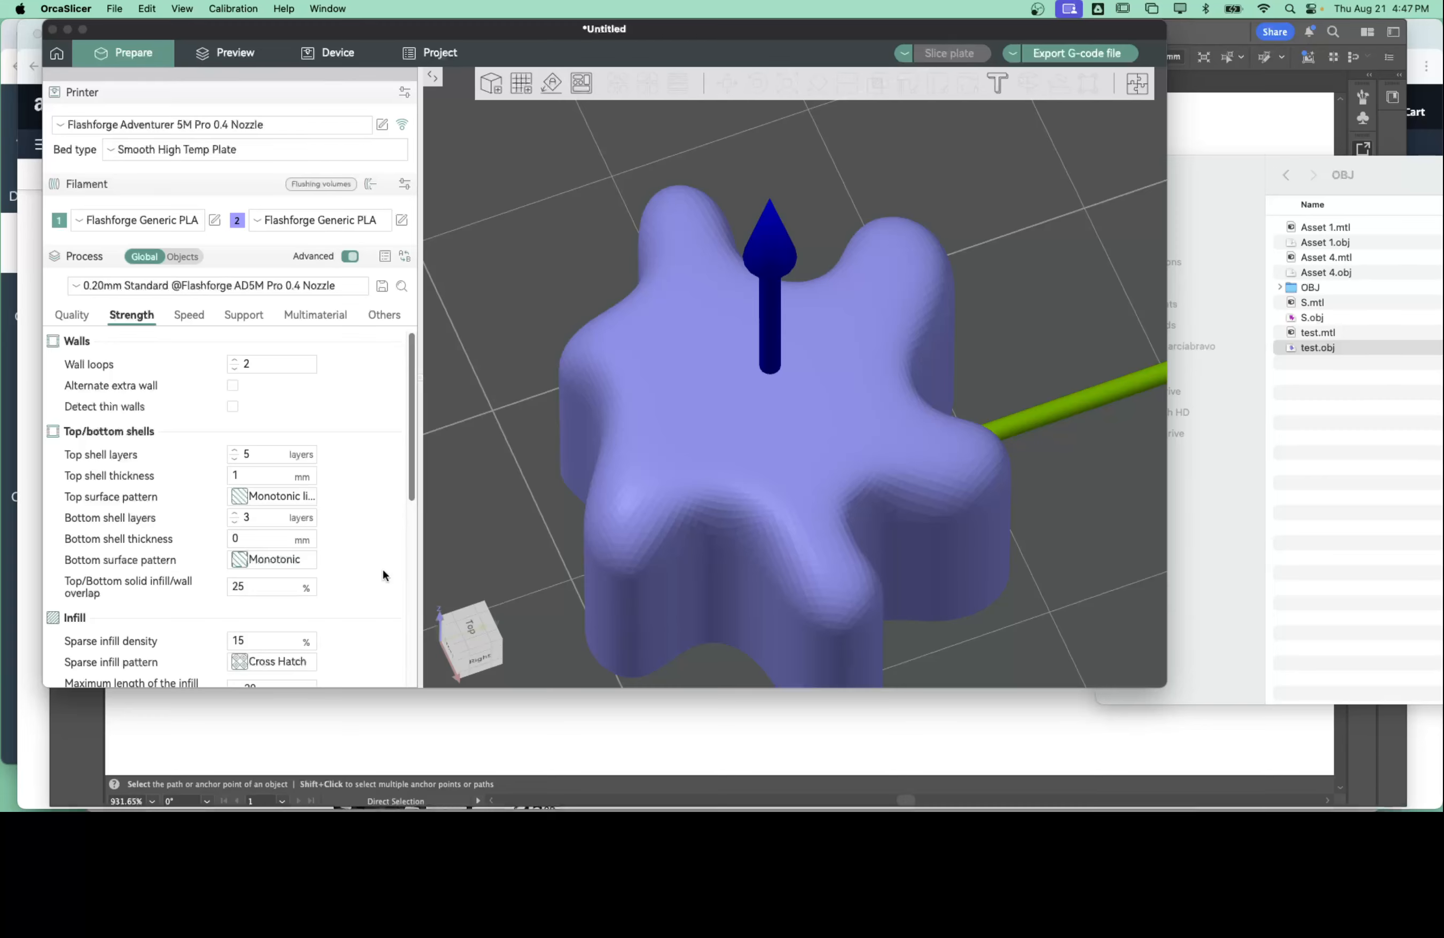
scroll(376, 595, down, 5)
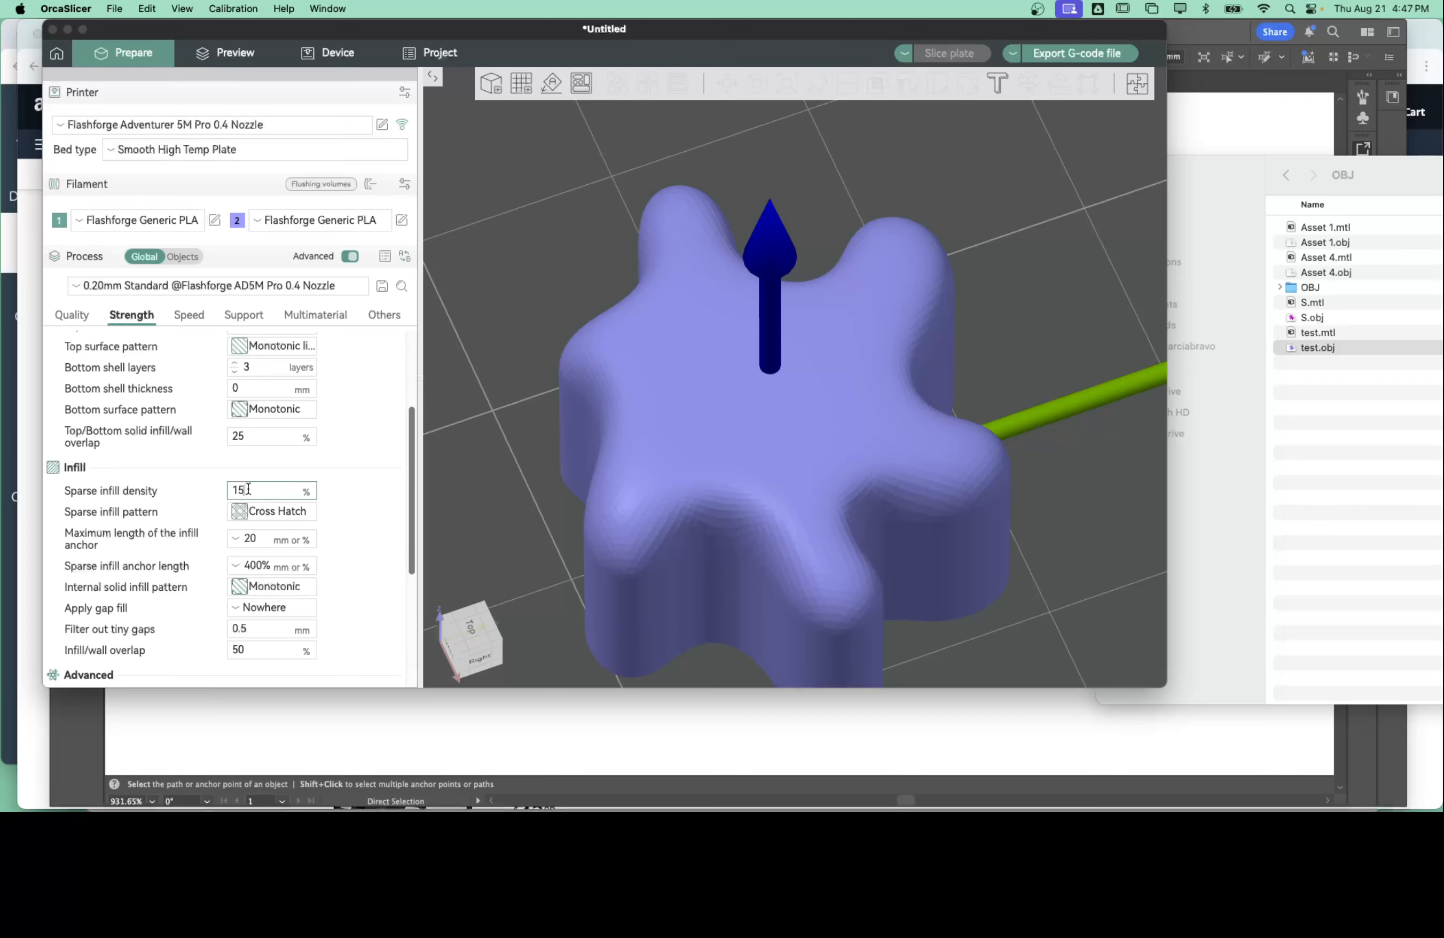
drag(250, 490, 223, 489)
text(2)
click(239, 52)
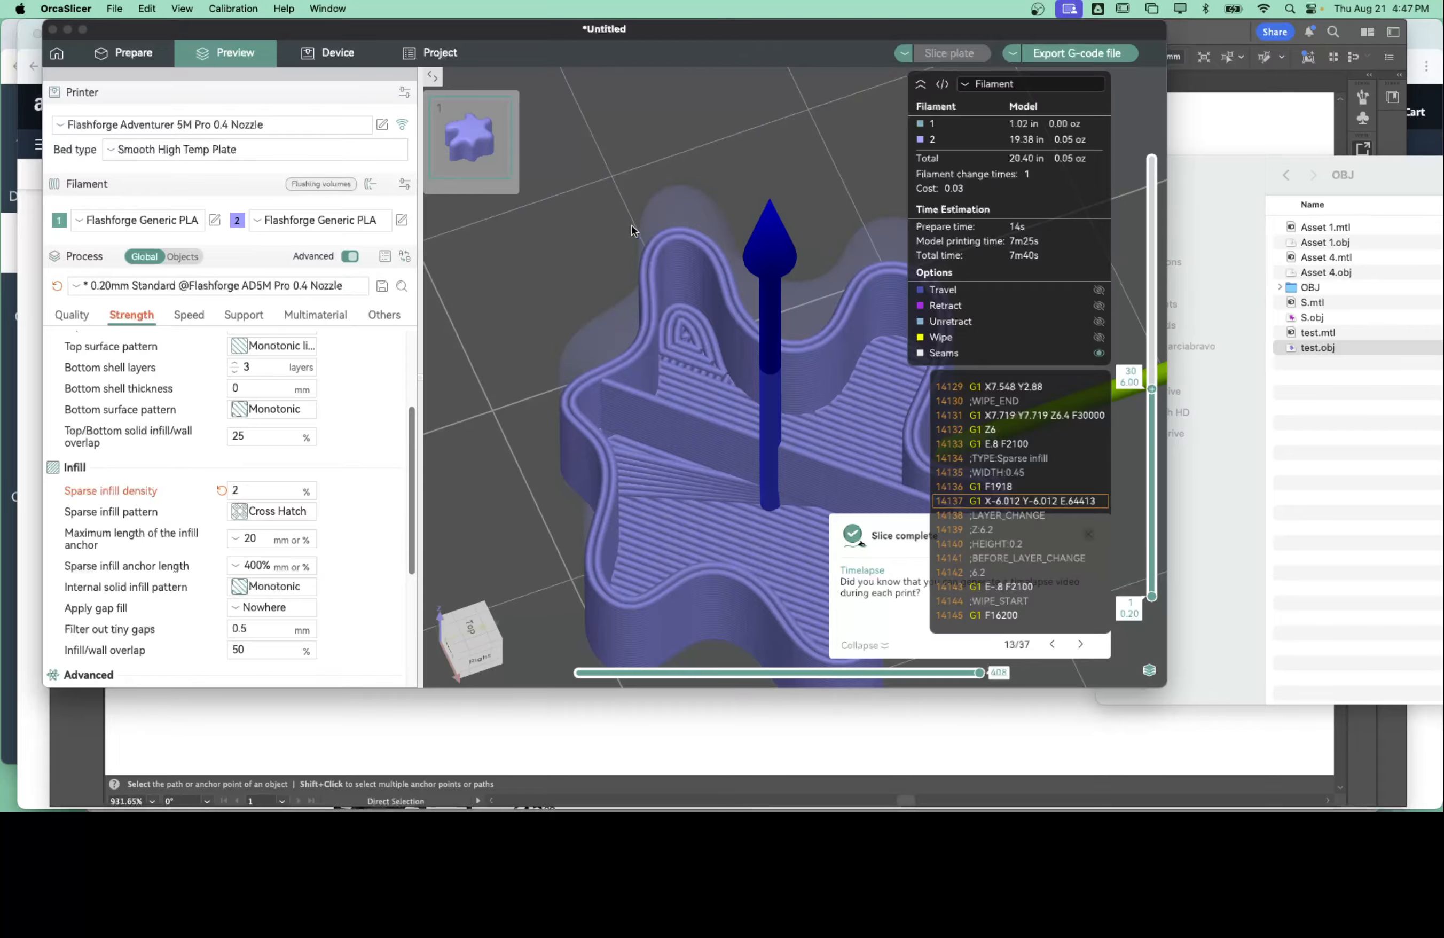
Step: Examine the 2% infill slice from several angles, moving the visible top layer between 54 and 58
scroll(652, 300, down, 6)
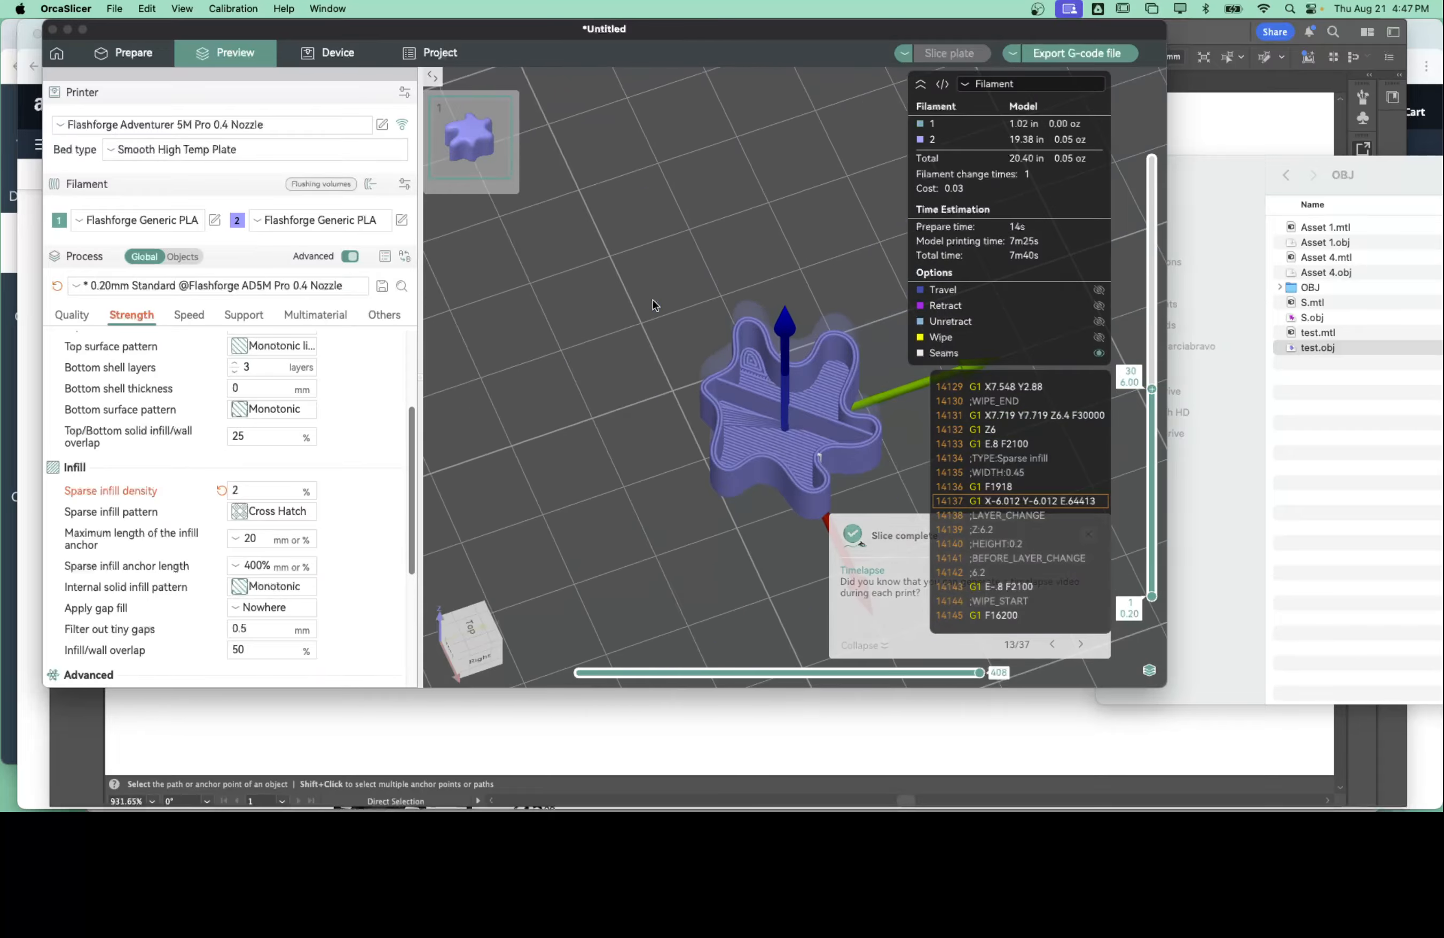
drag(1151, 388, 1155, 203)
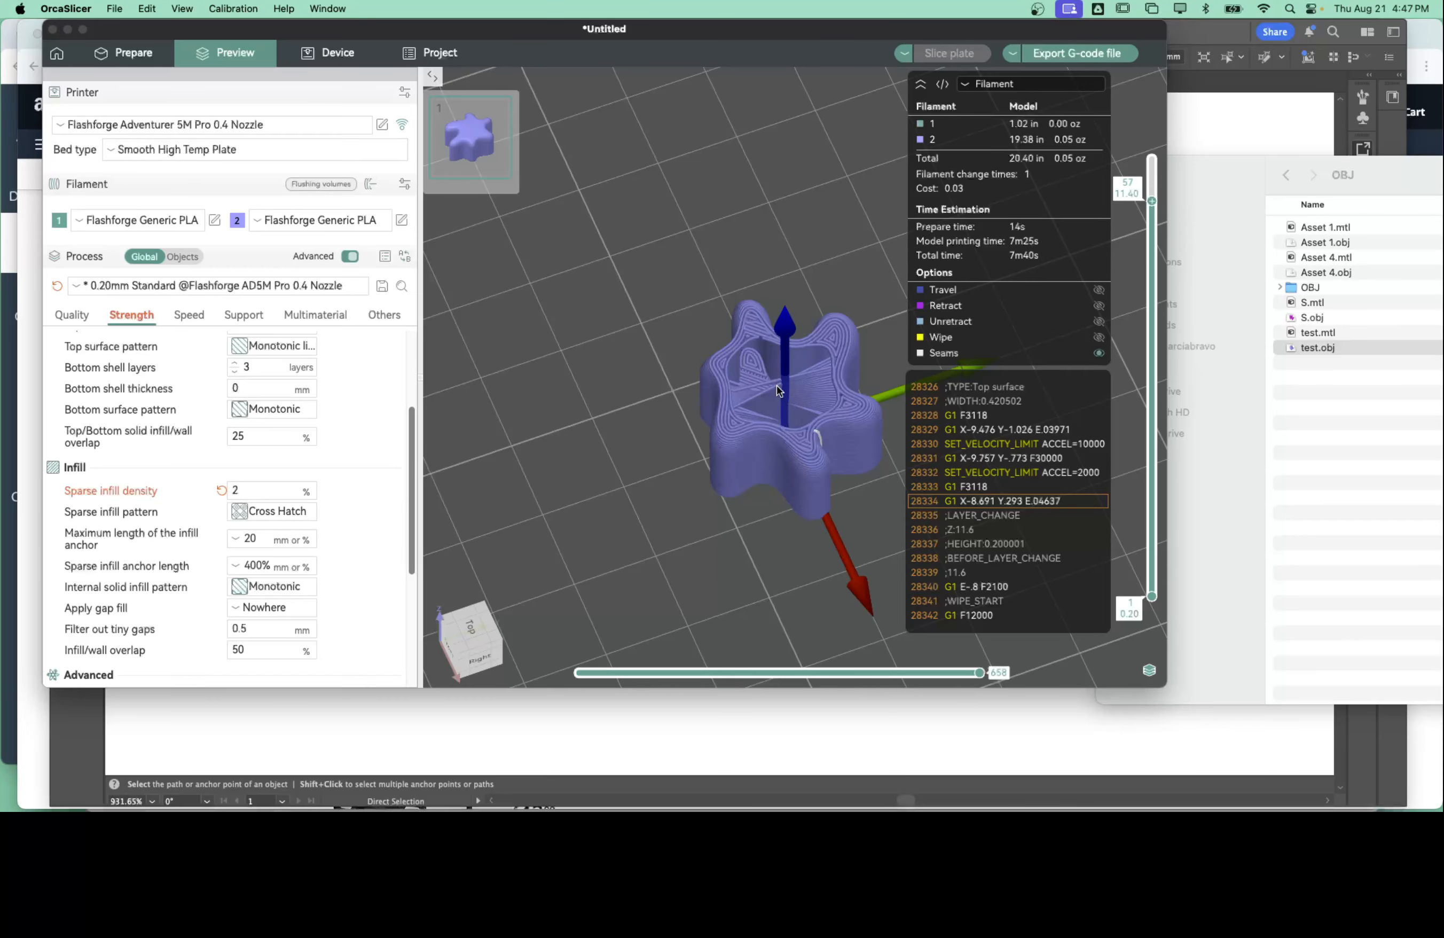
drag(800, 525, 741, 520)
scroll(757, 470, up, 5)
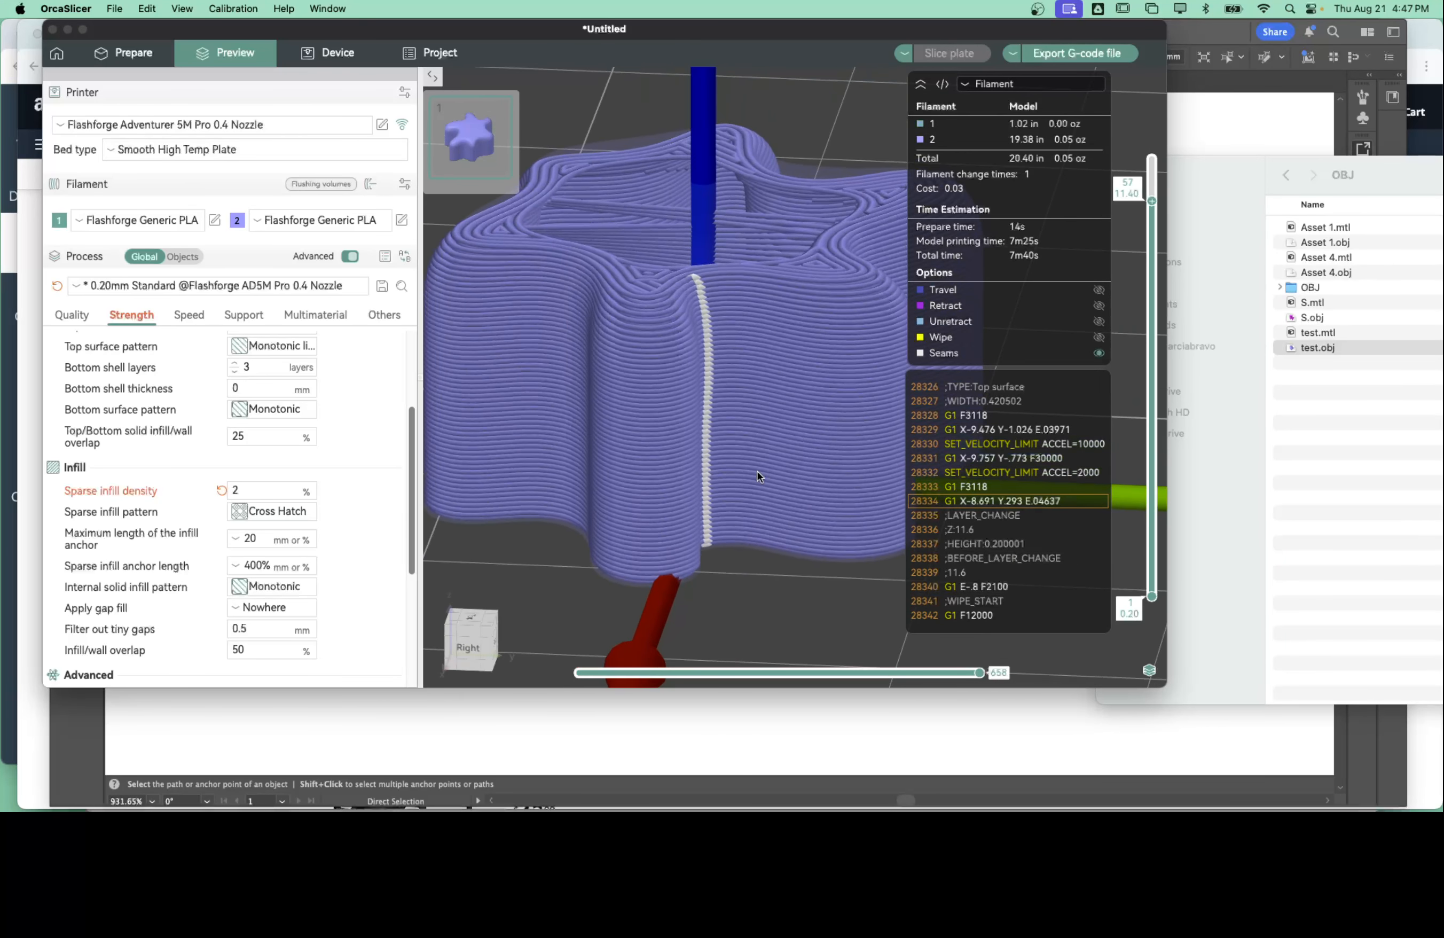
drag(791, 597, 790, 611)
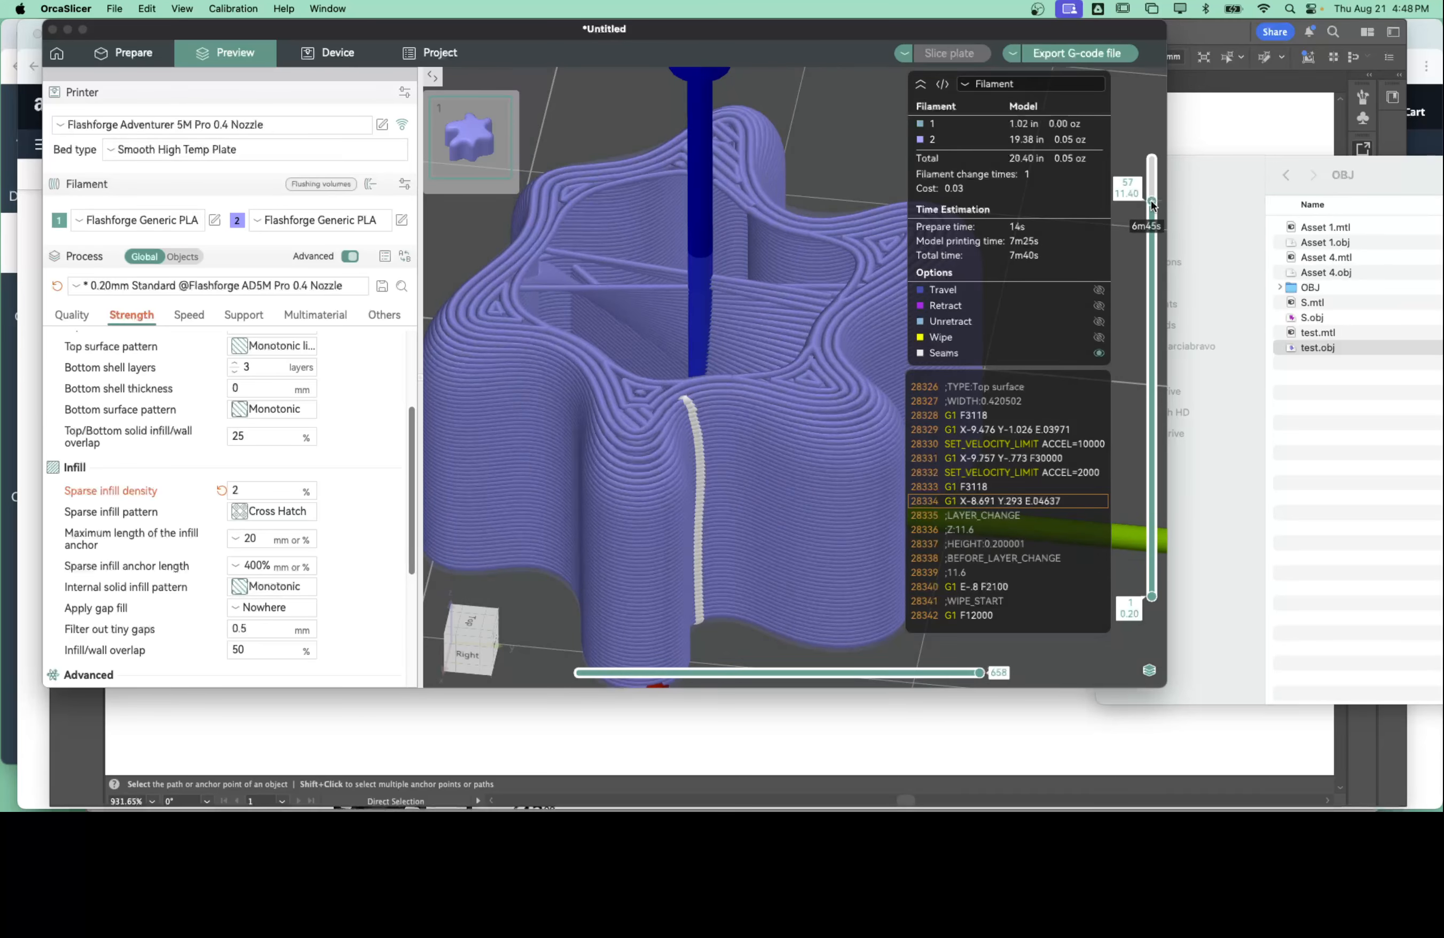
mouse_move(1151, 200)
mouse_down()
mouse_move(1158, 250)
mouse_move(1154, 223)
mouse_up()
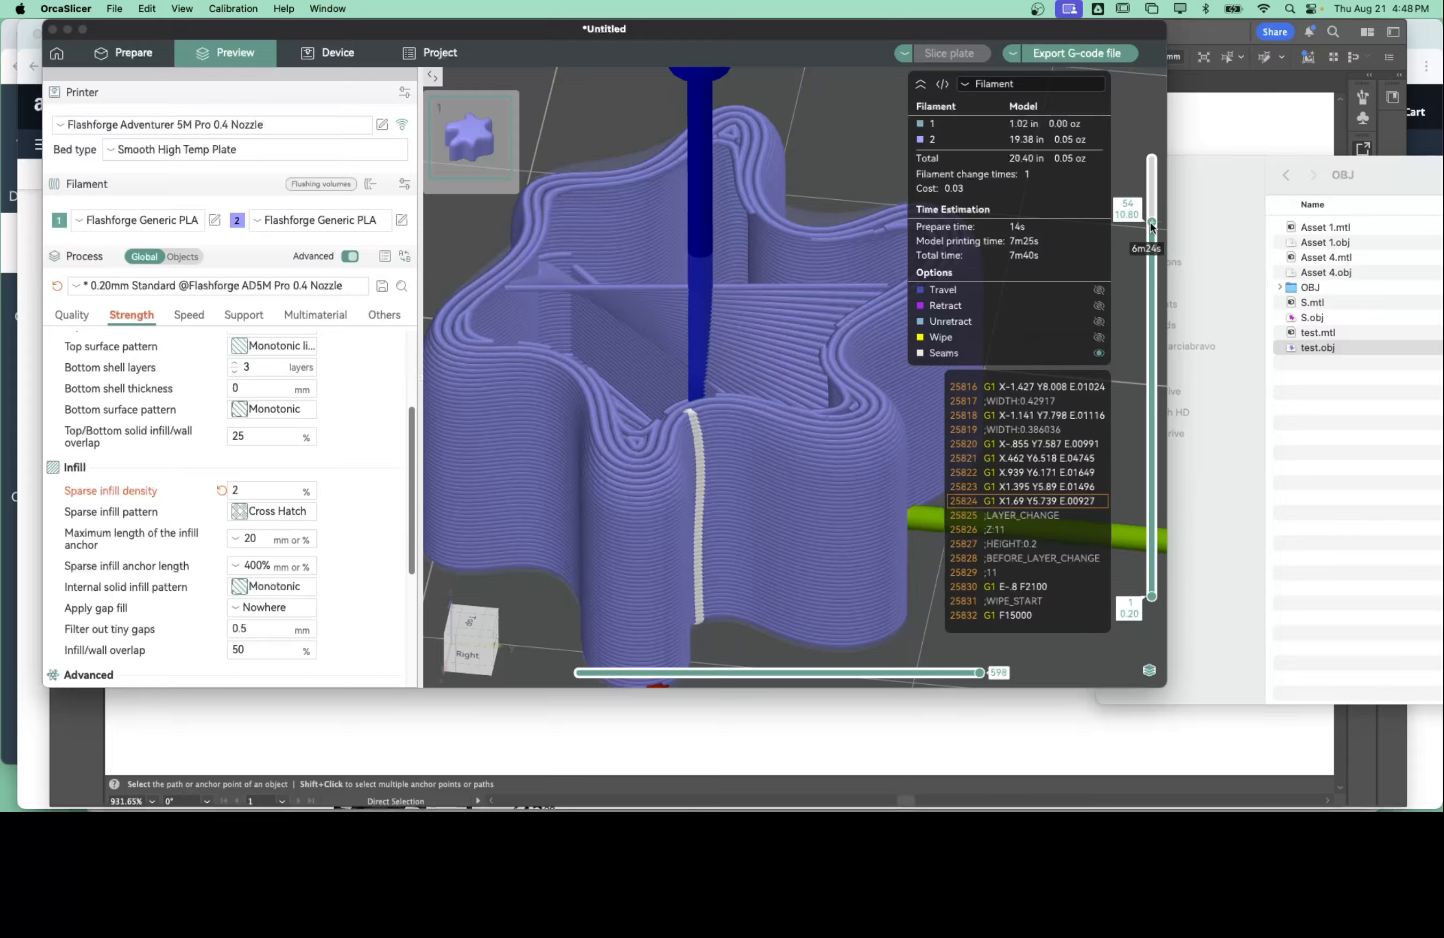
drag(1153, 219, 1152, 196)
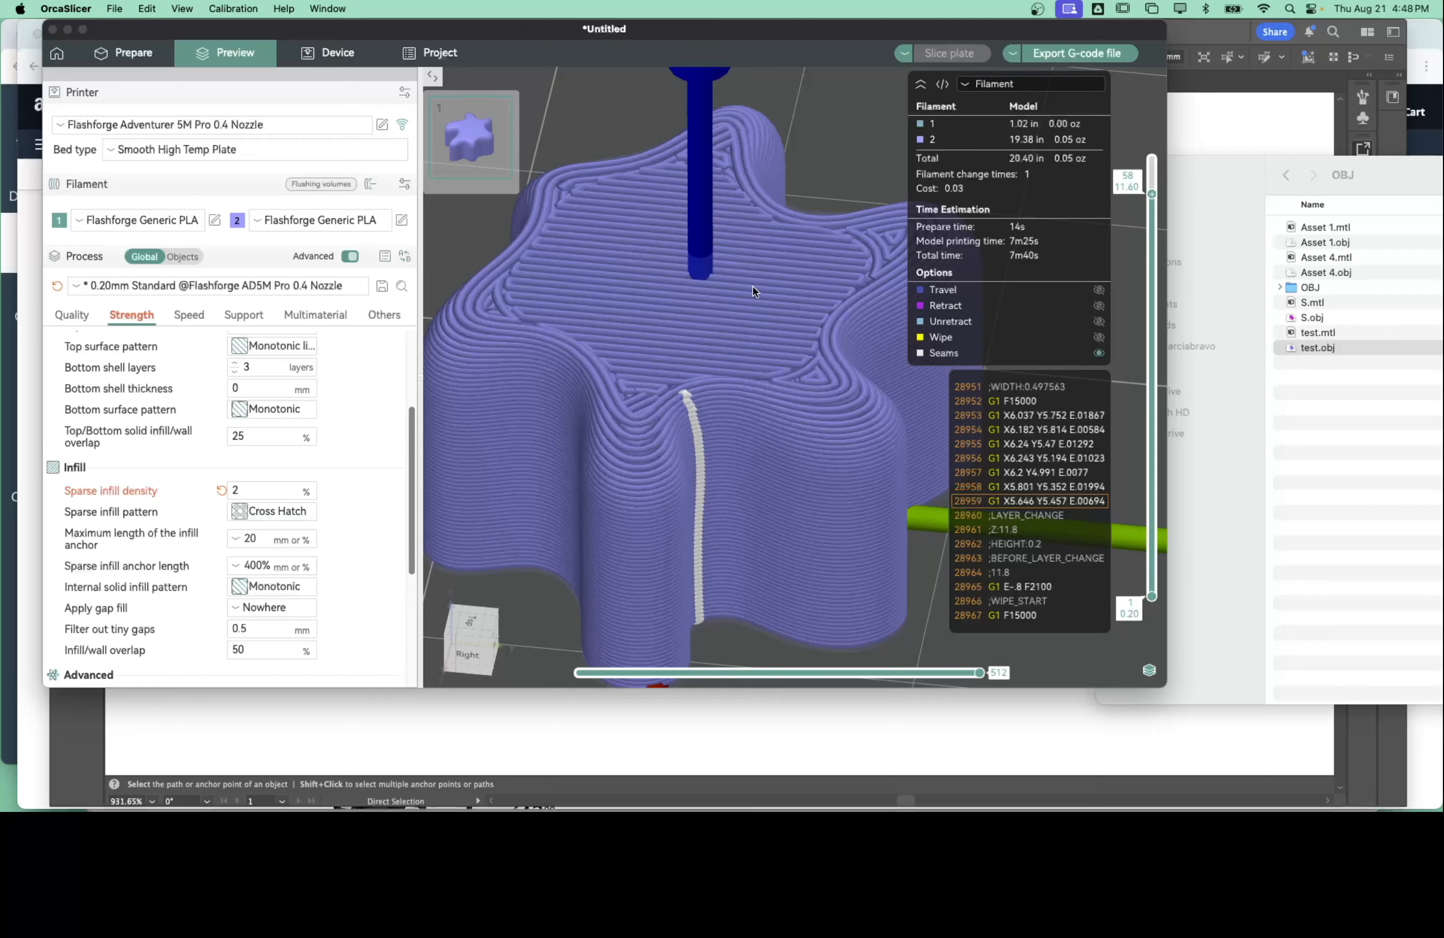
Step: Set the sparse infill density to 7%, re-slice, and view the print up to layer 60
click(249, 490)
text(7)
click(141, 60)
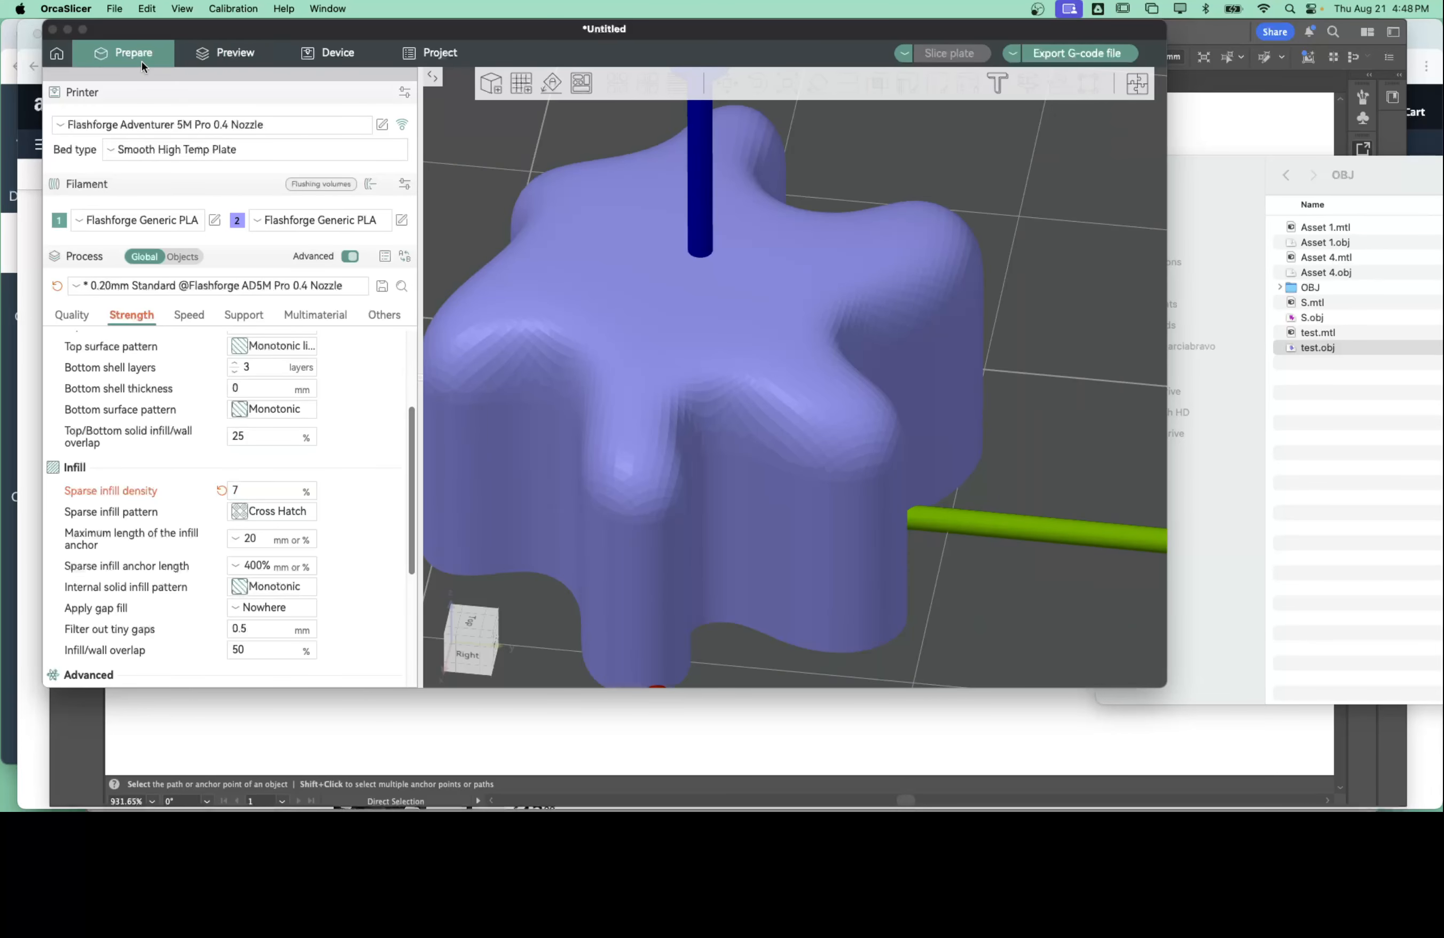
click(219, 52)
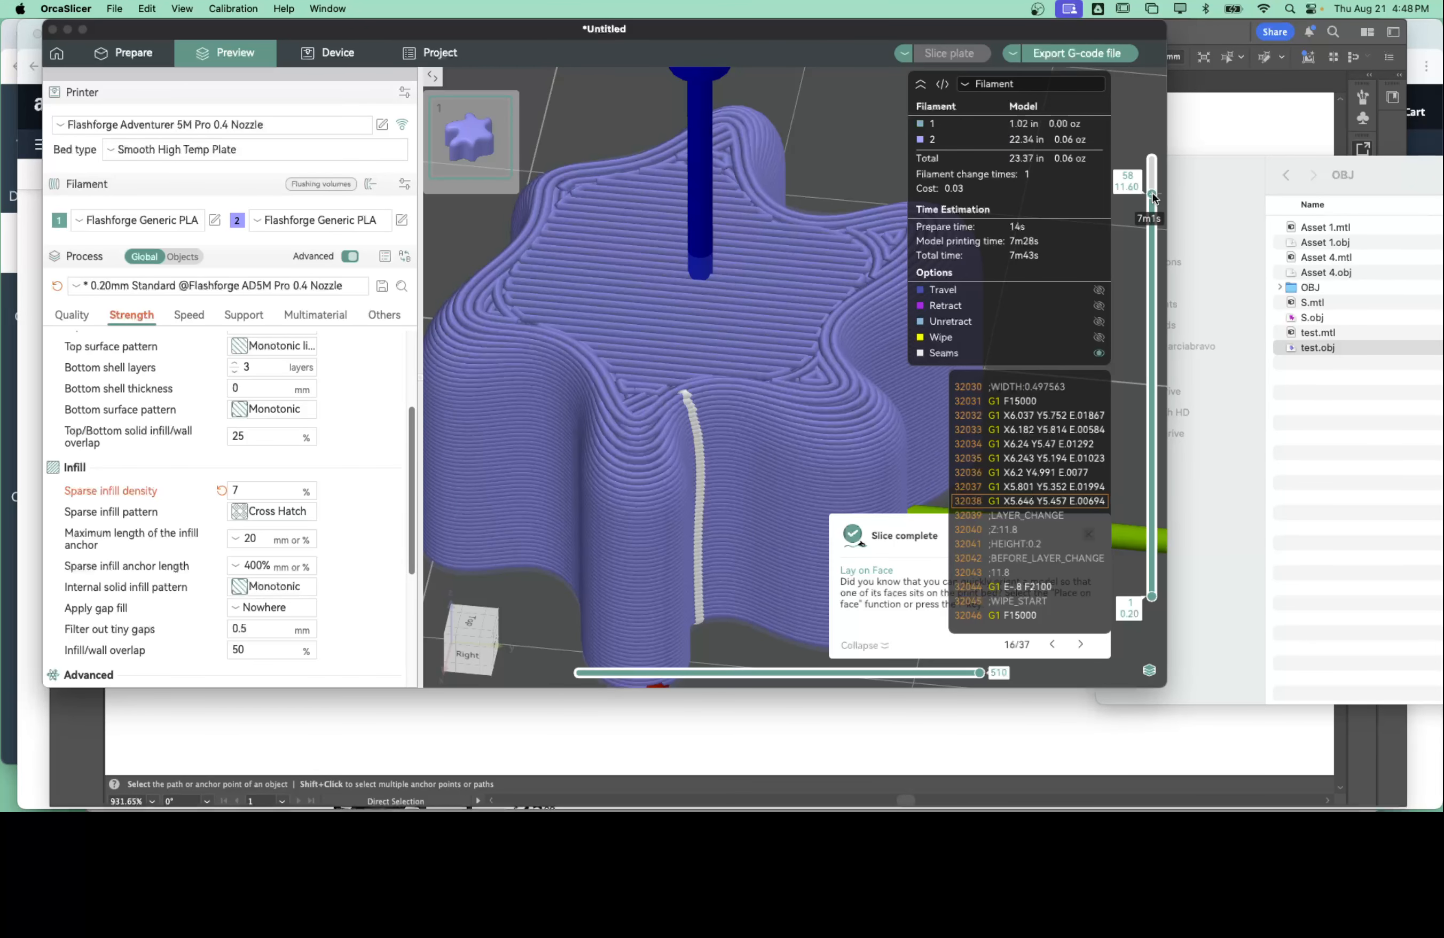
mouse_move(1154, 193)
mouse_down()
mouse_move(1154, 213)
mouse_move(1156, 180)
mouse_up()
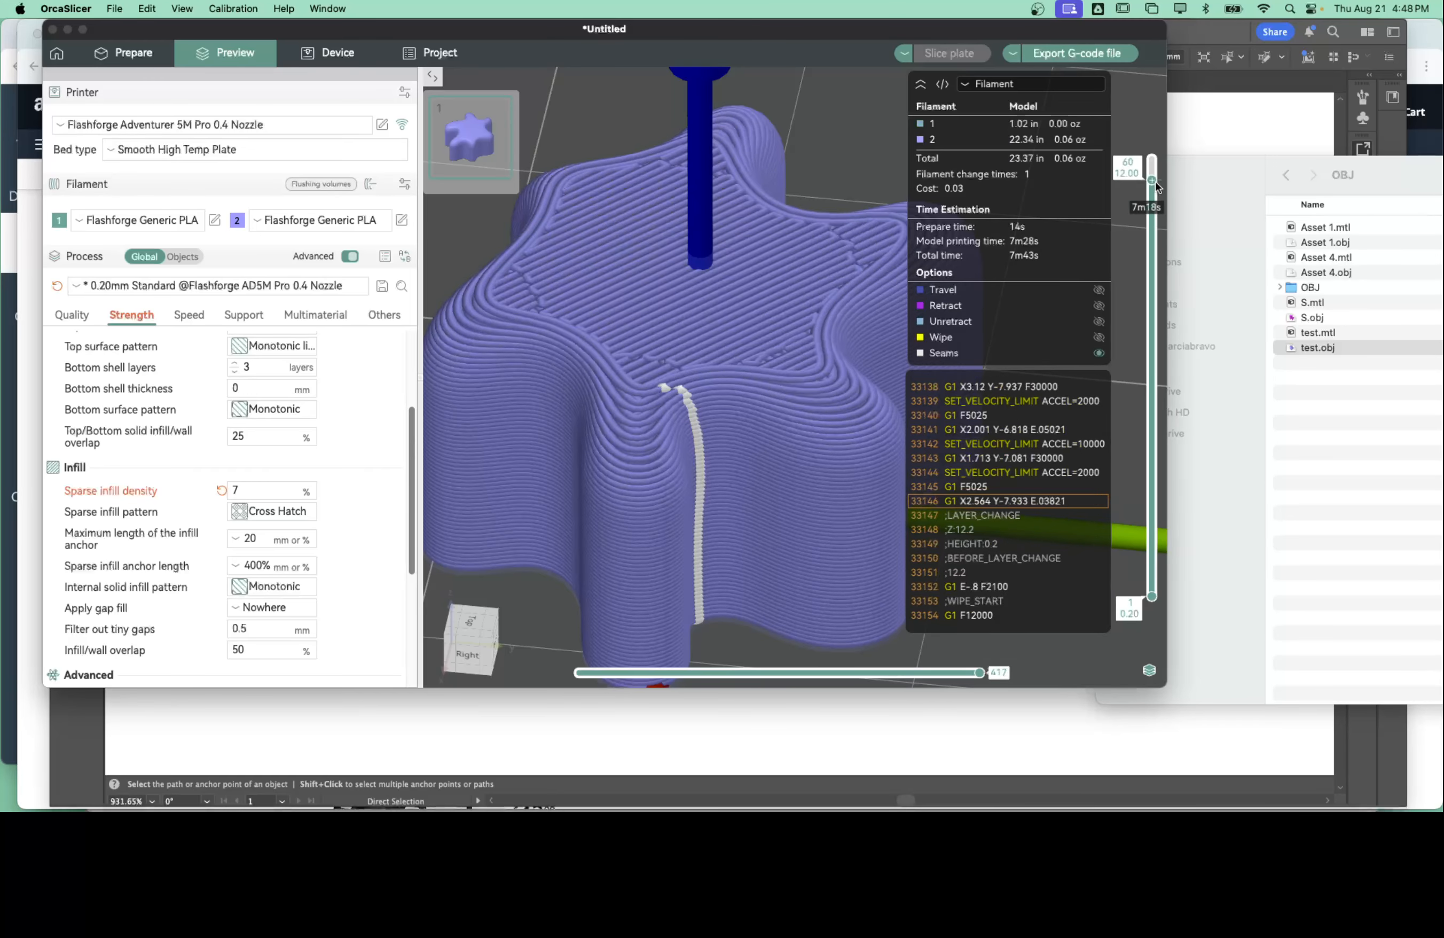
Step: Restore the sparse infill density to 15%, re-slice the model, and show the preview up to layer 56
click(260, 491)
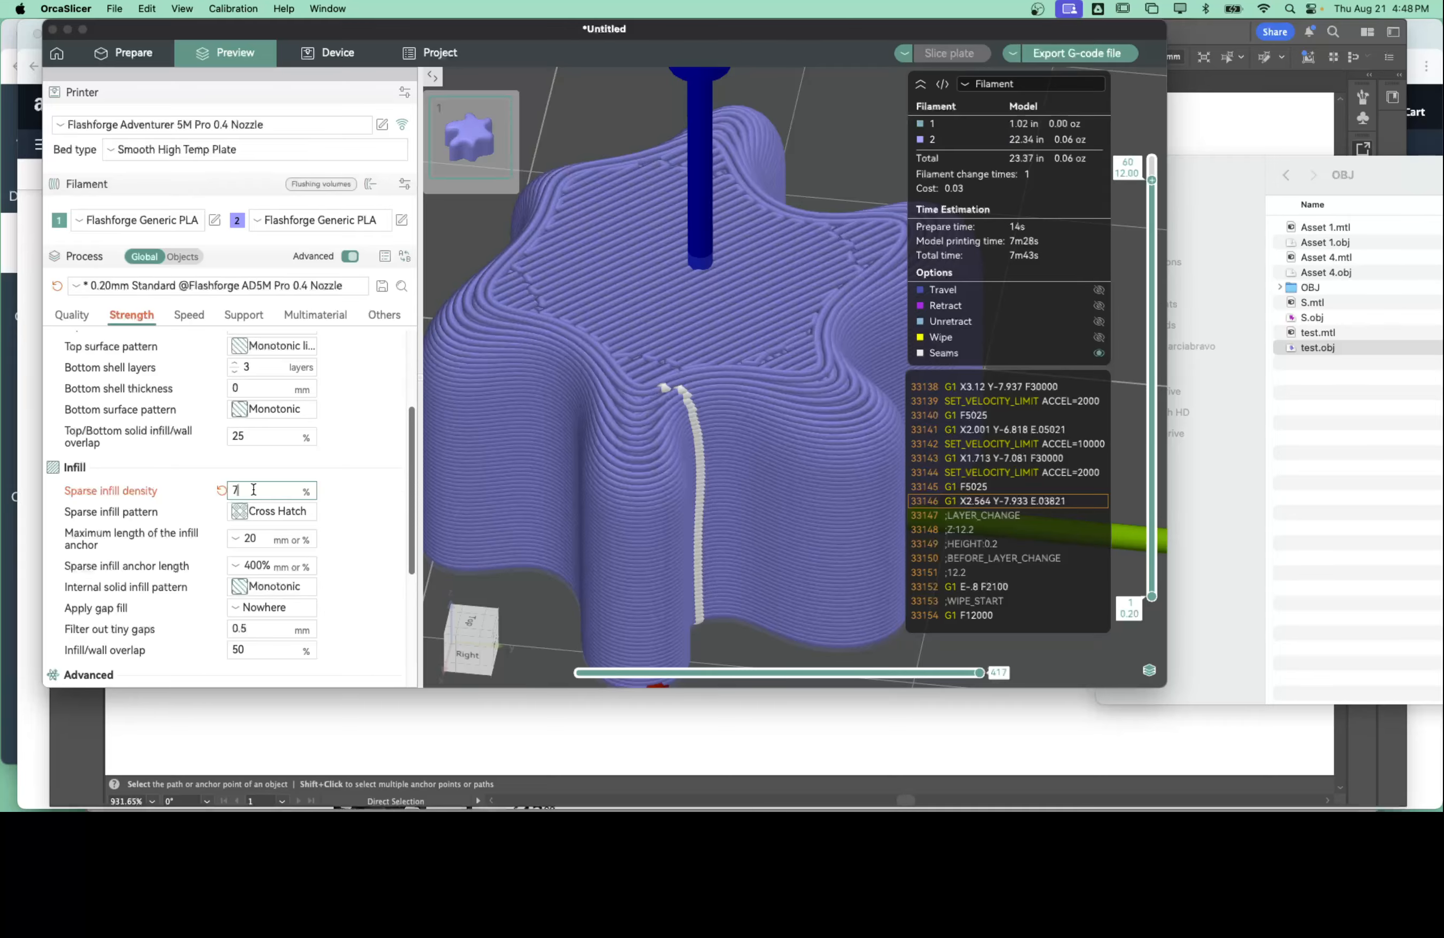
text(15)
drag(1148, 180, 1149, 229)
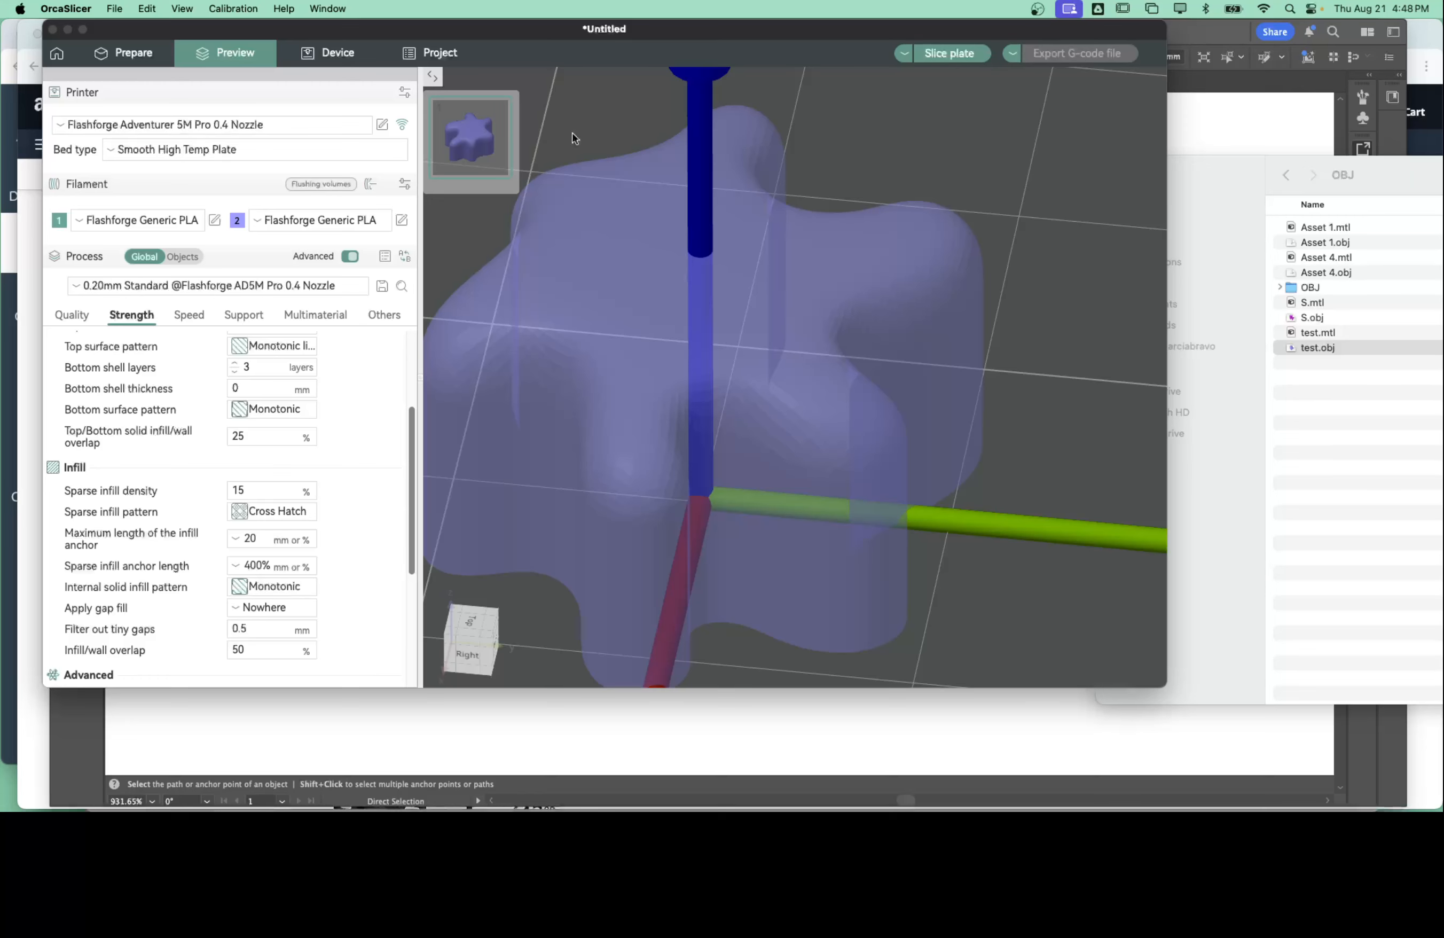
click(144, 58)
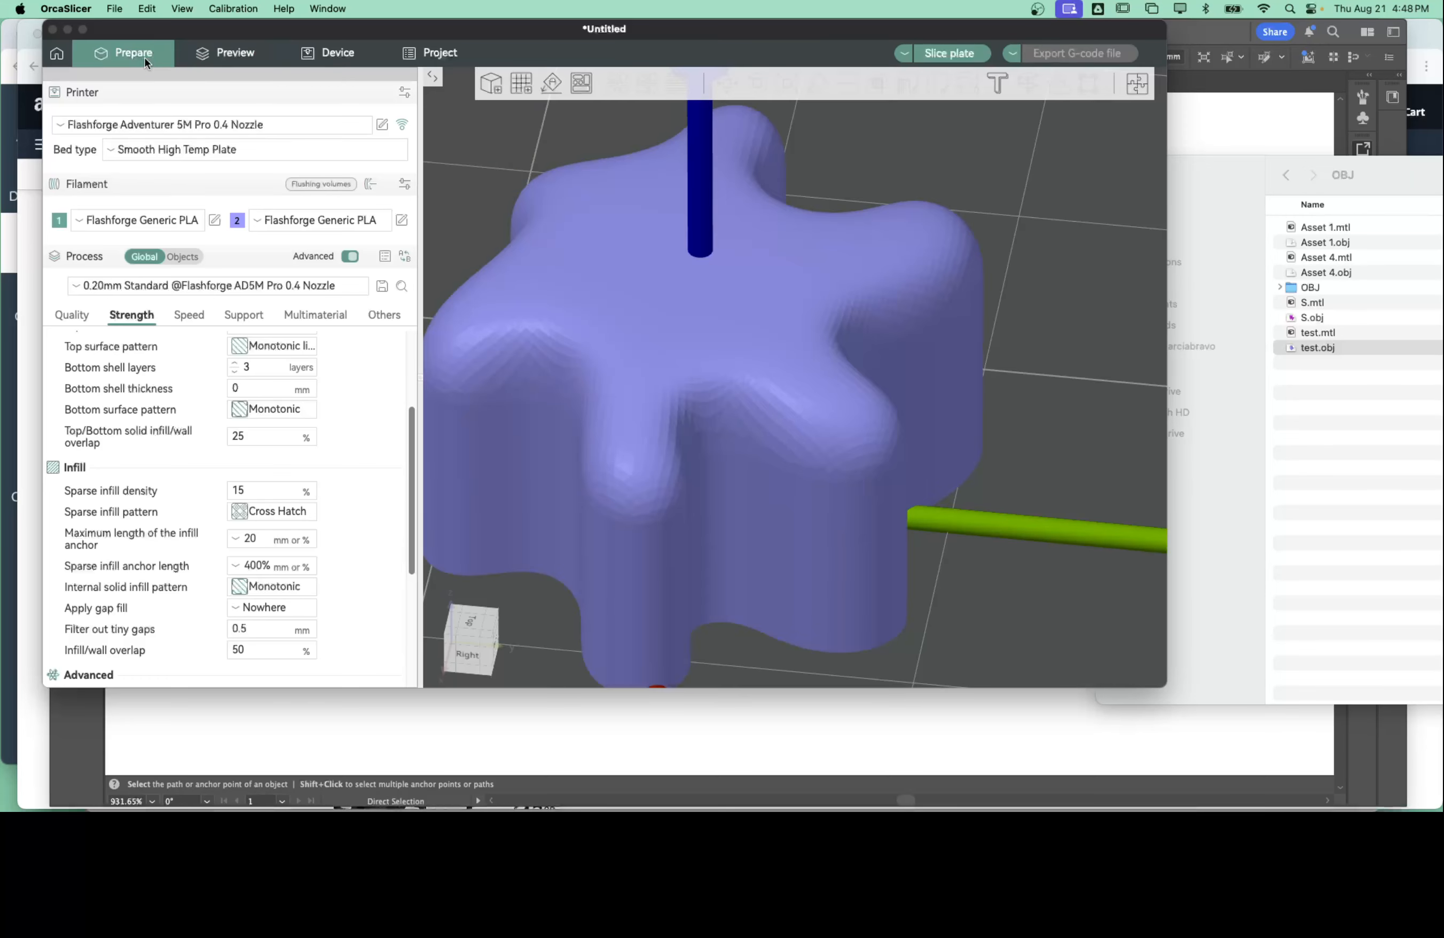
click(236, 53)
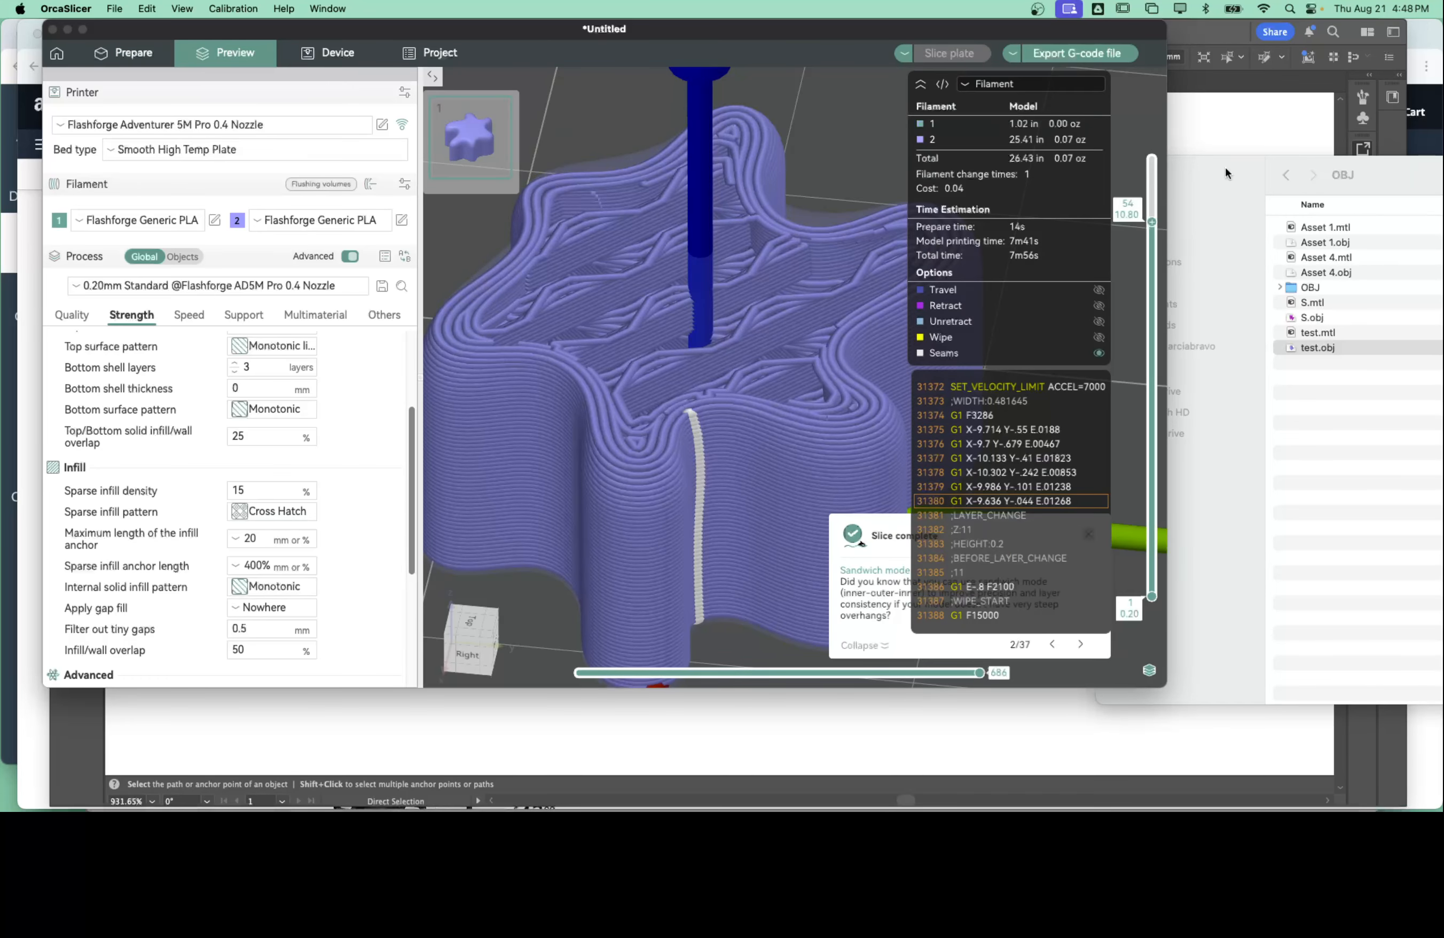
mouse_move(1163, 229)
mouse_down()
mouse_move(1156, 291)
mouse_move(1157, 214)
mouse_up()
Step: Enlarge the slicer window and collapse the filament and time estimate legend in the sliced preview
drag(1164, 686, 1348, 773)
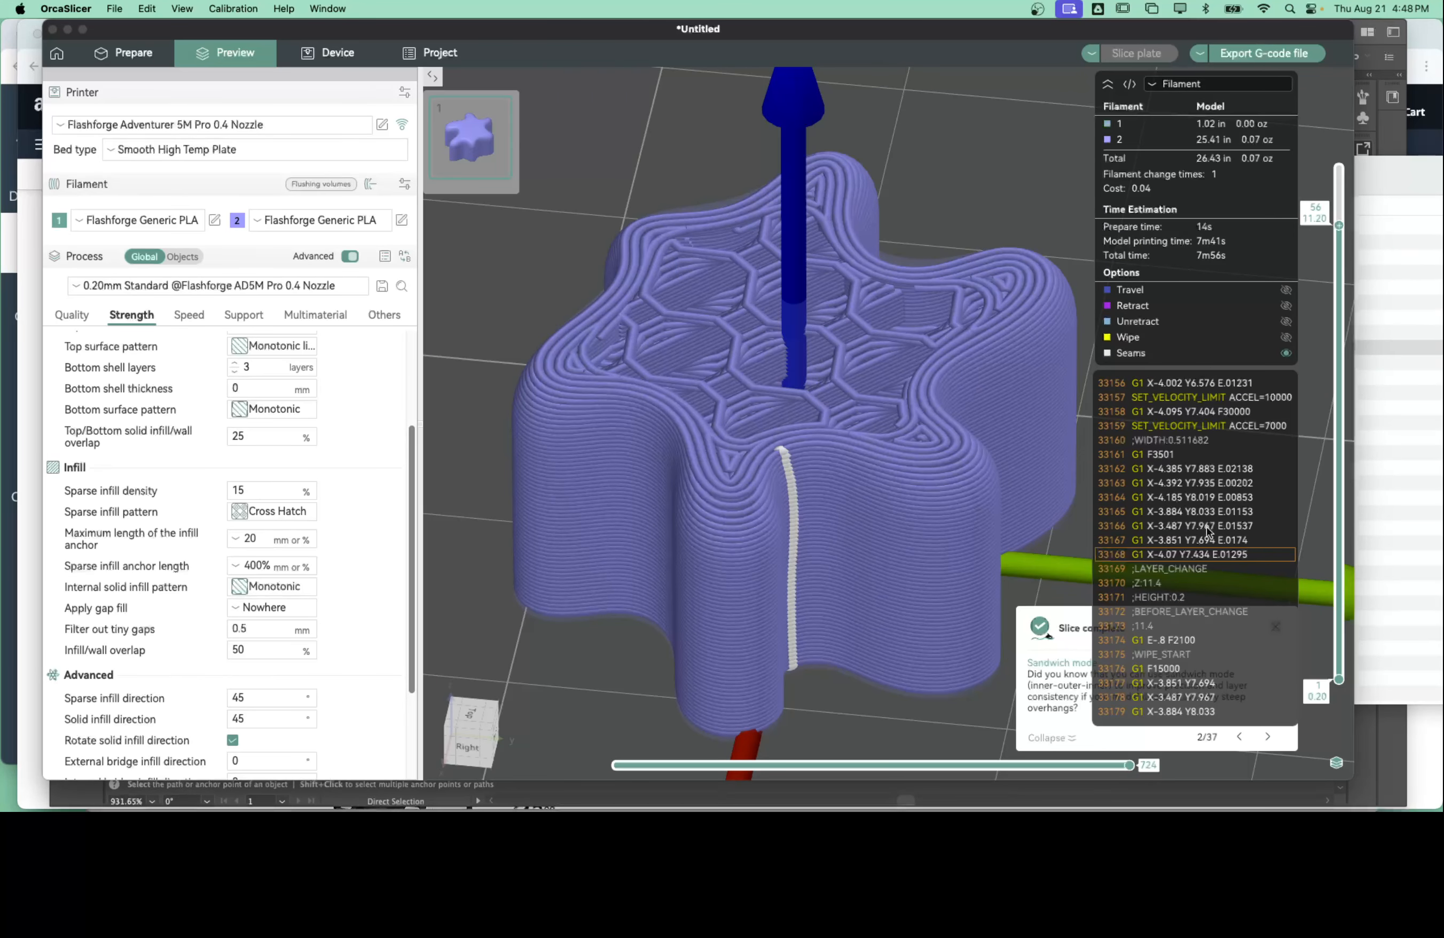
click(1108, 85)
click(1108, 86)
drag(1354, 733, 1410, 707)
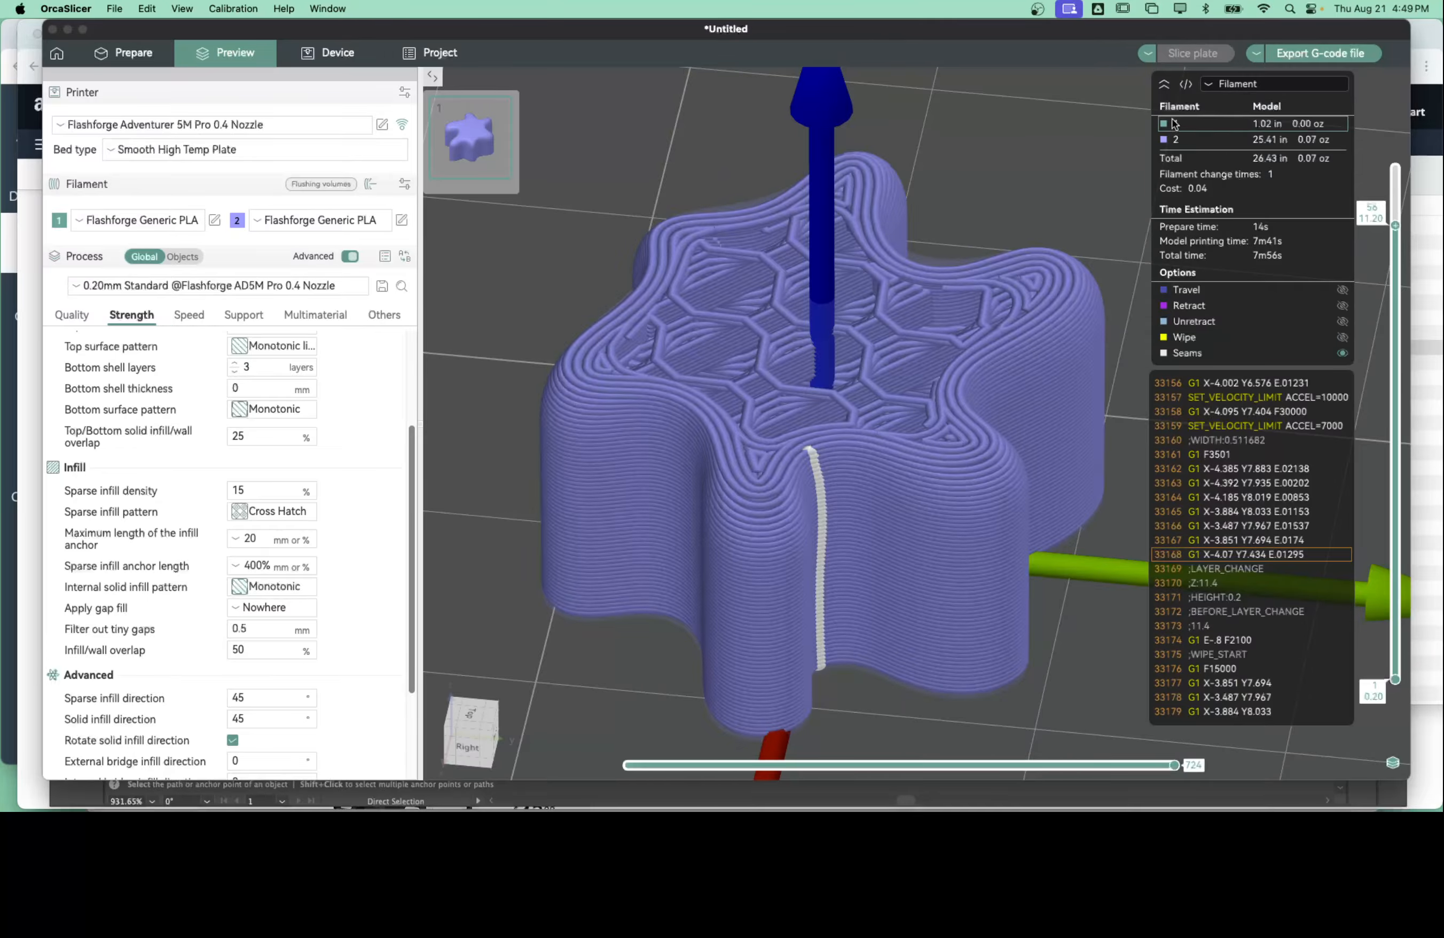
click(1165, 88)
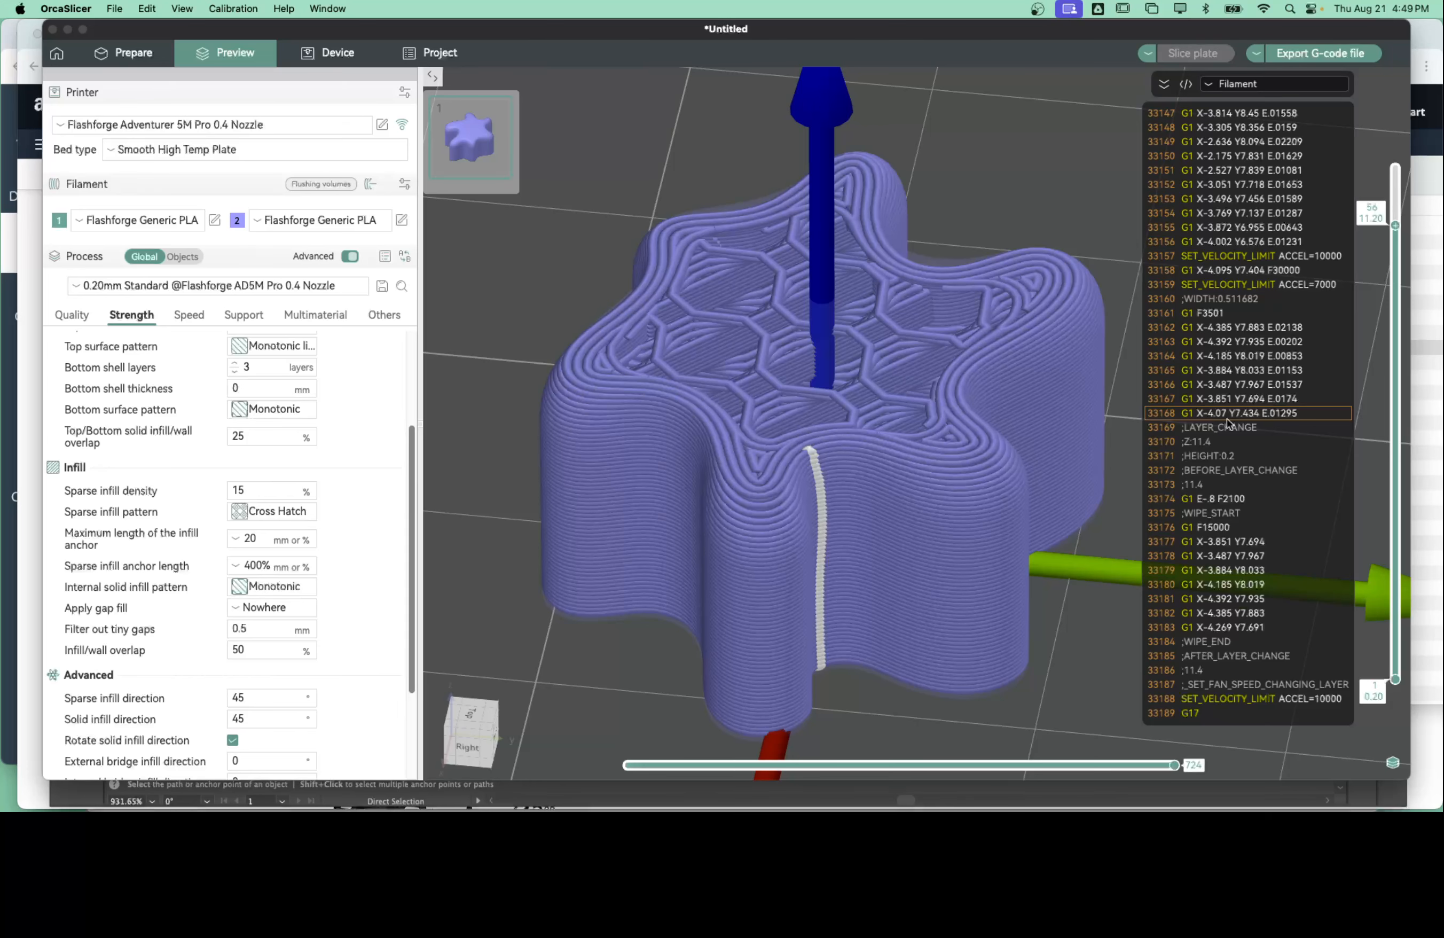
Step: Export the sliced G-code as test.gcode to the 3D models folder on the Desktop
click(1297, 52)
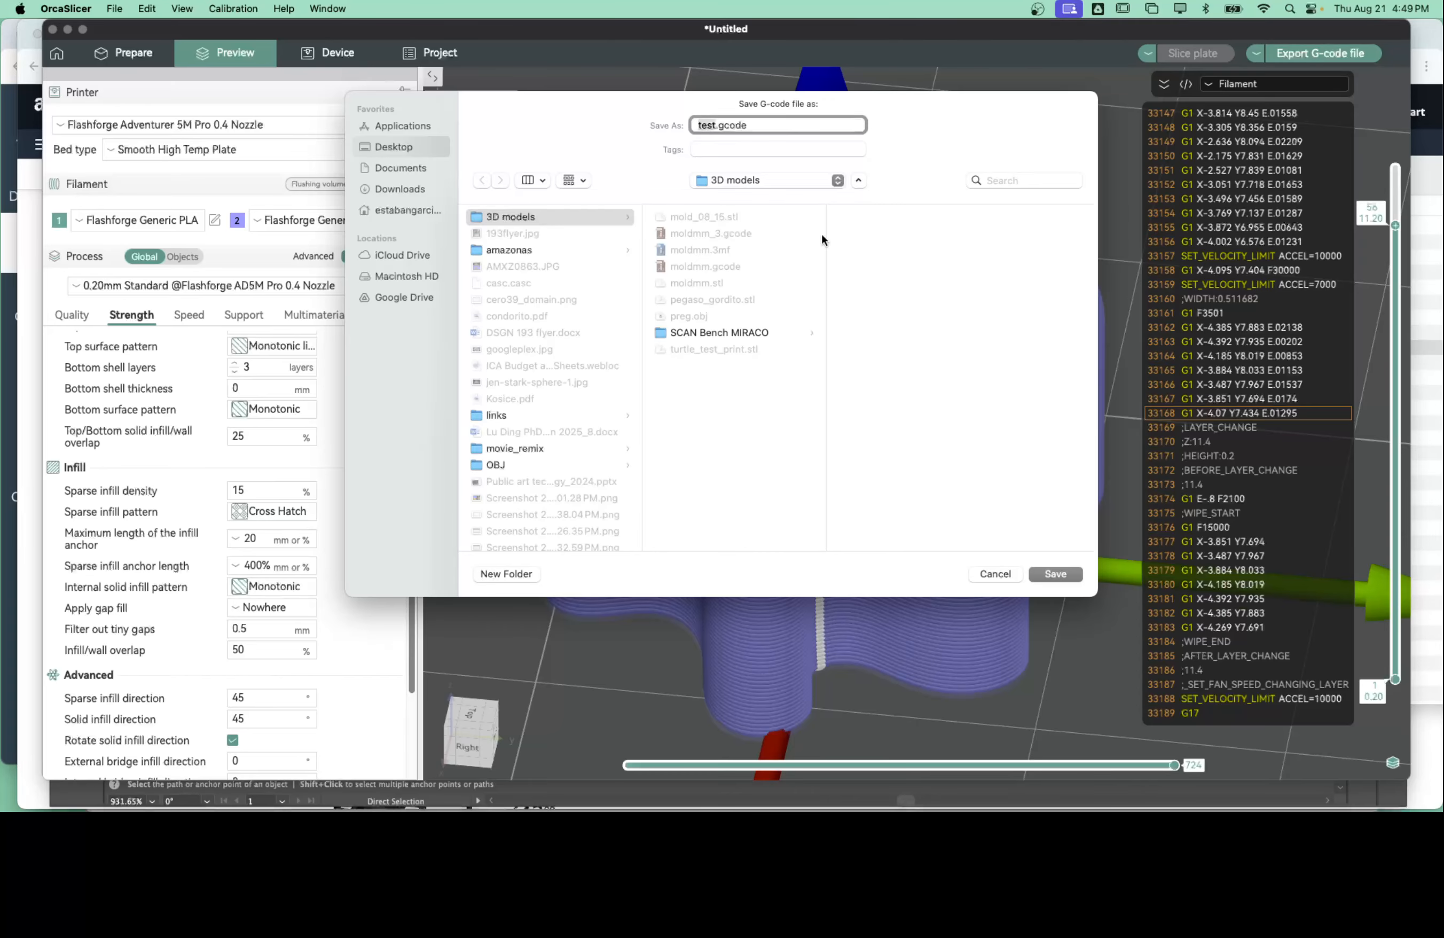
click(1064, 576)
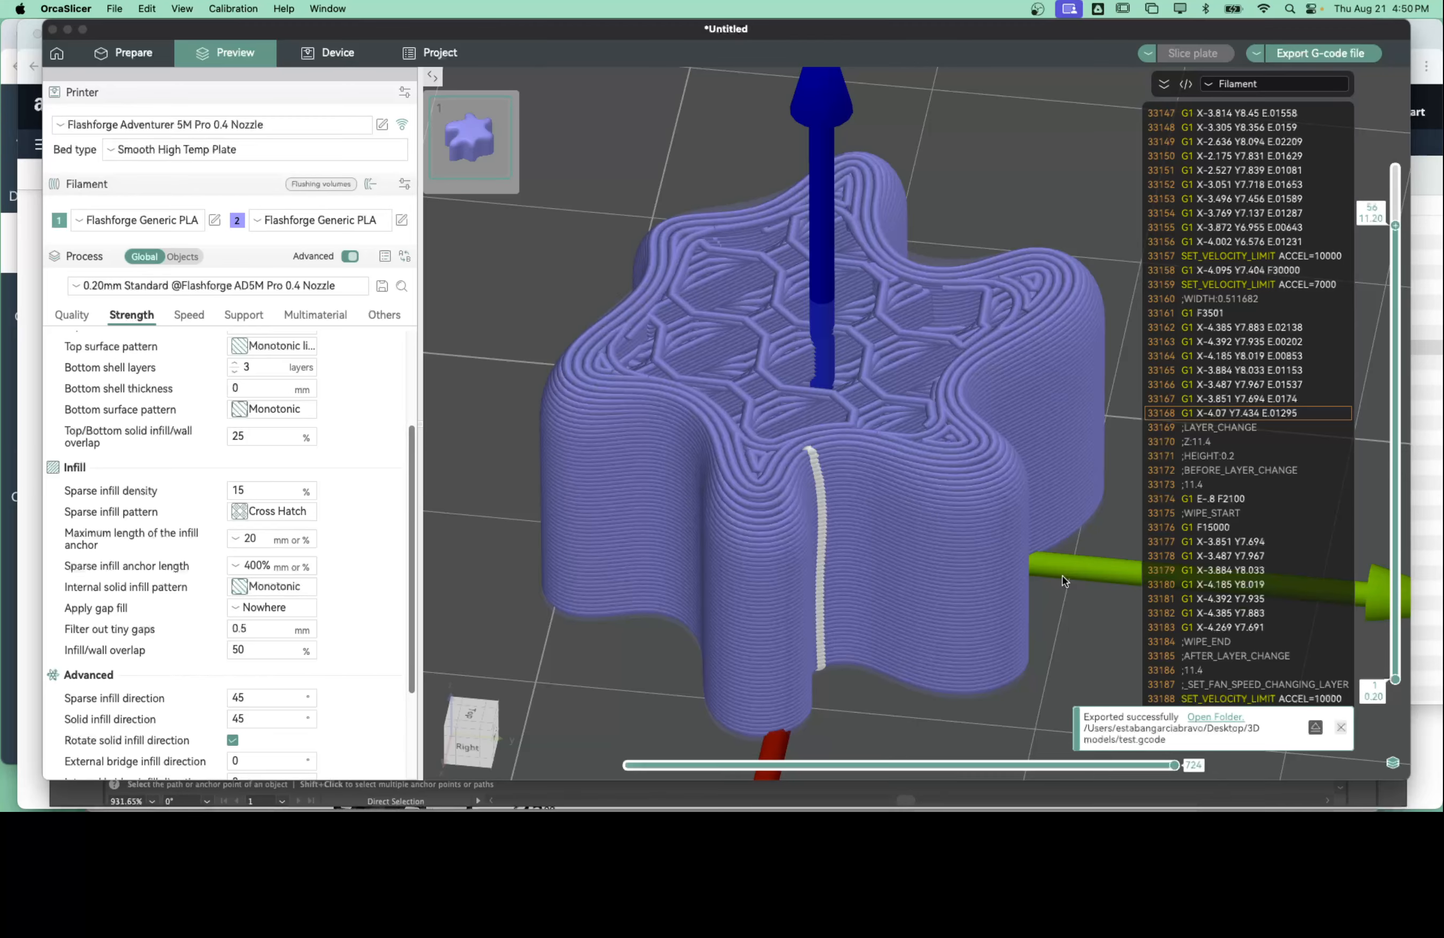
Step: Switch to Finder, open the 3D models folder on the Desktop, and sort its files by date modified, newest first
key(super+Tab)
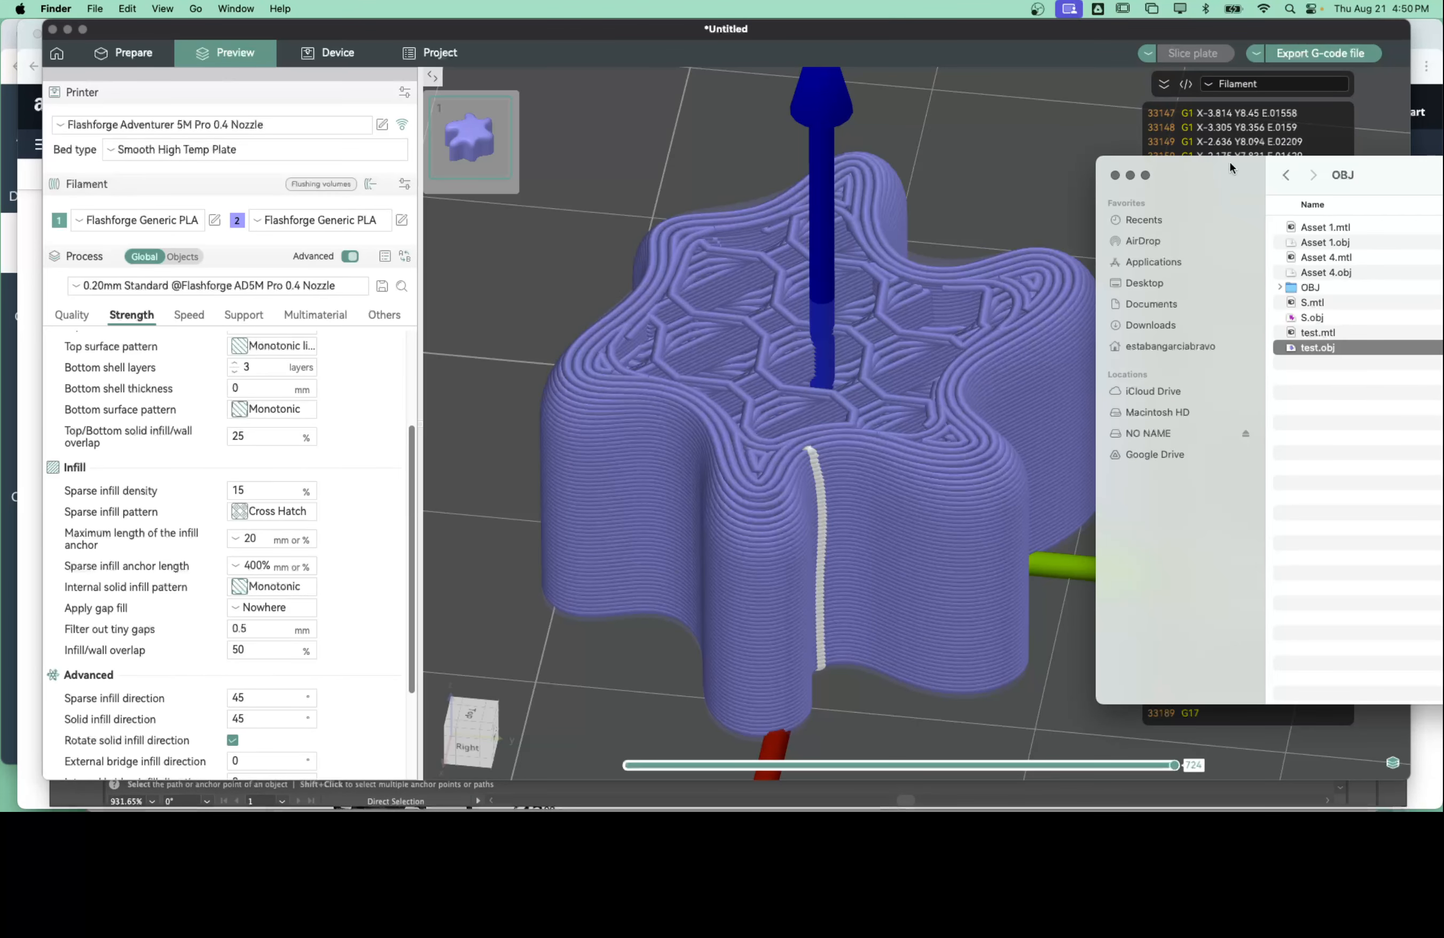
drag(1218, 188, 912, 173)
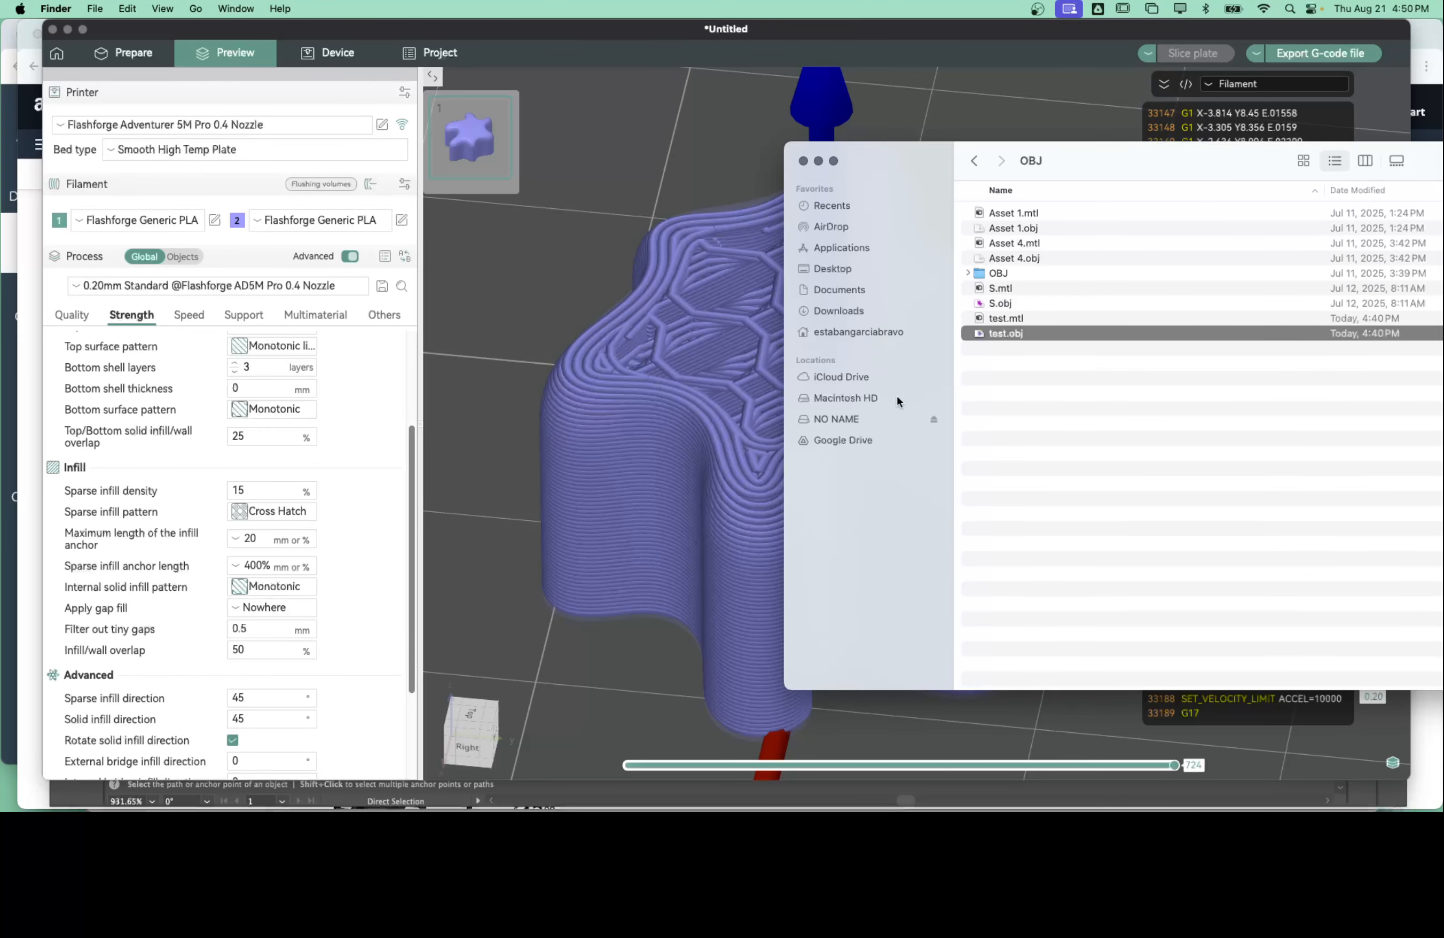
click(853, 265)
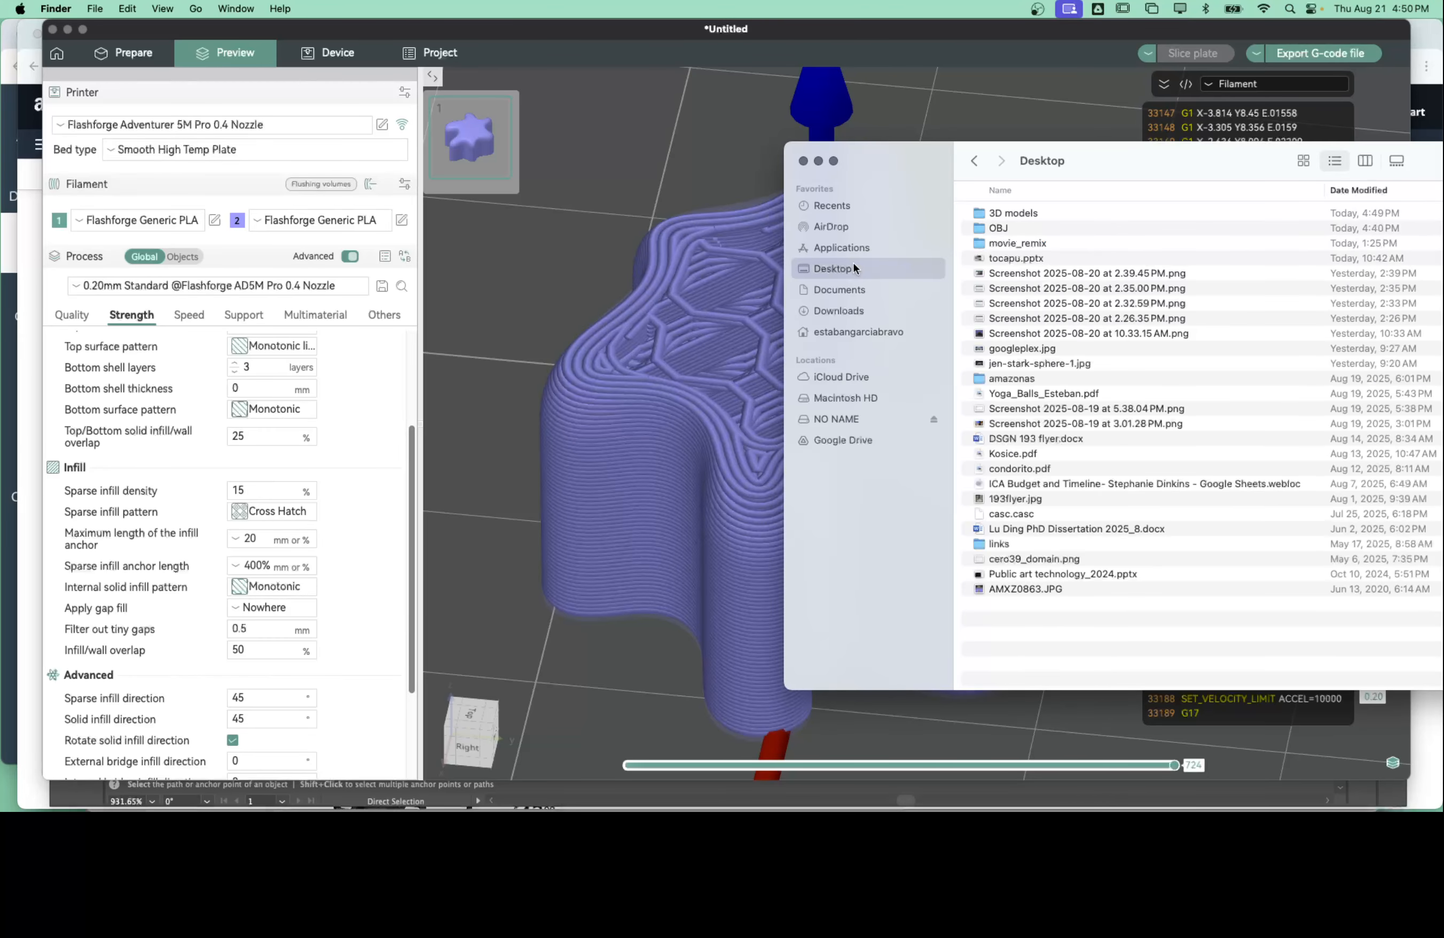
click(986, 214)
double_click(985, 214)
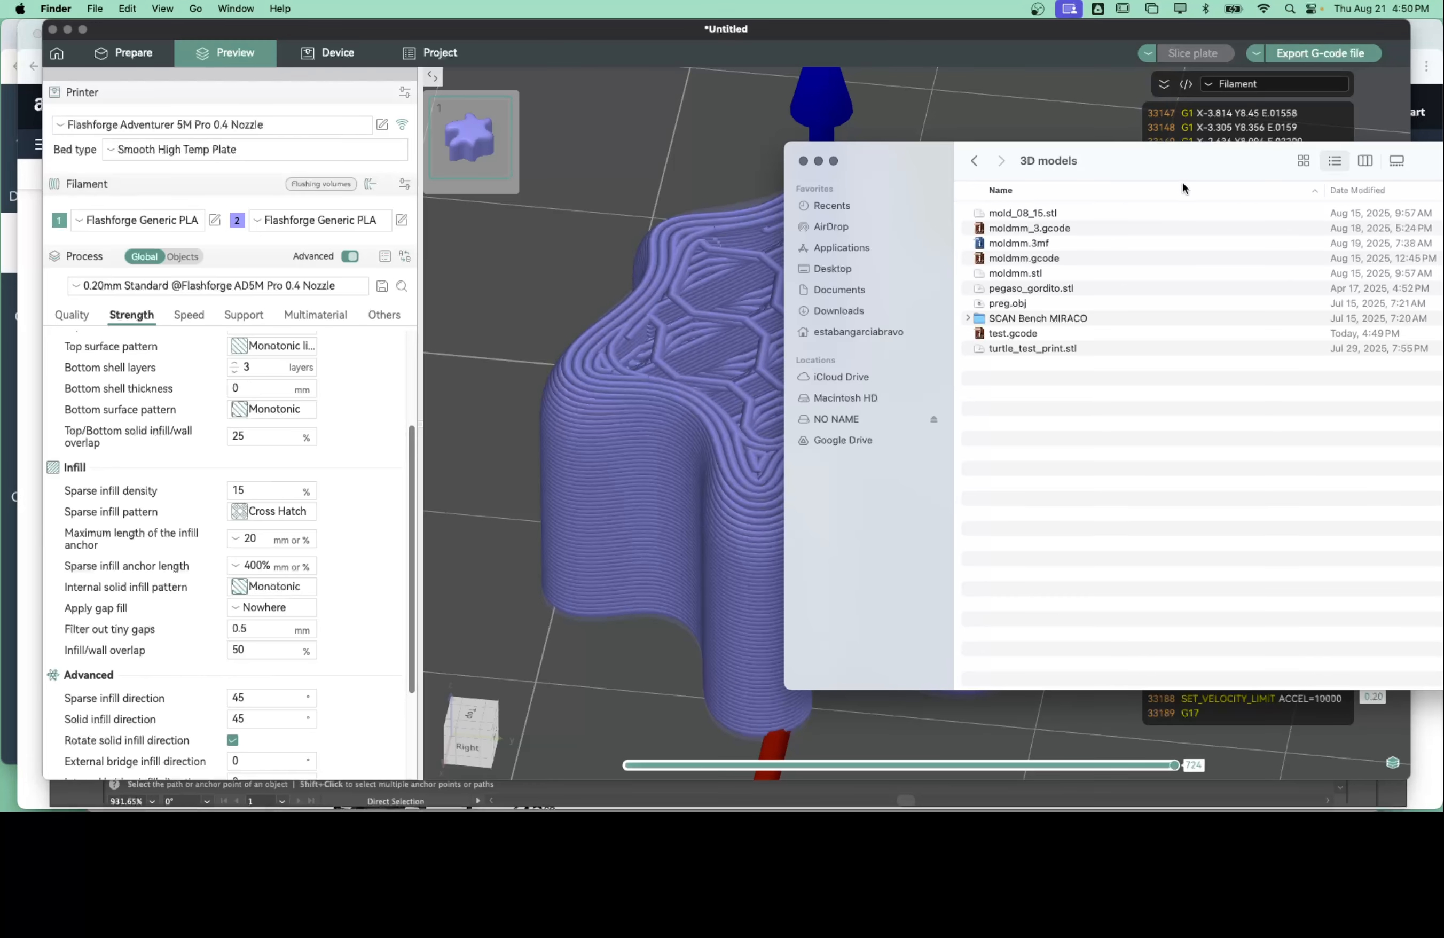
drag(1182, 182, 1067, 272)
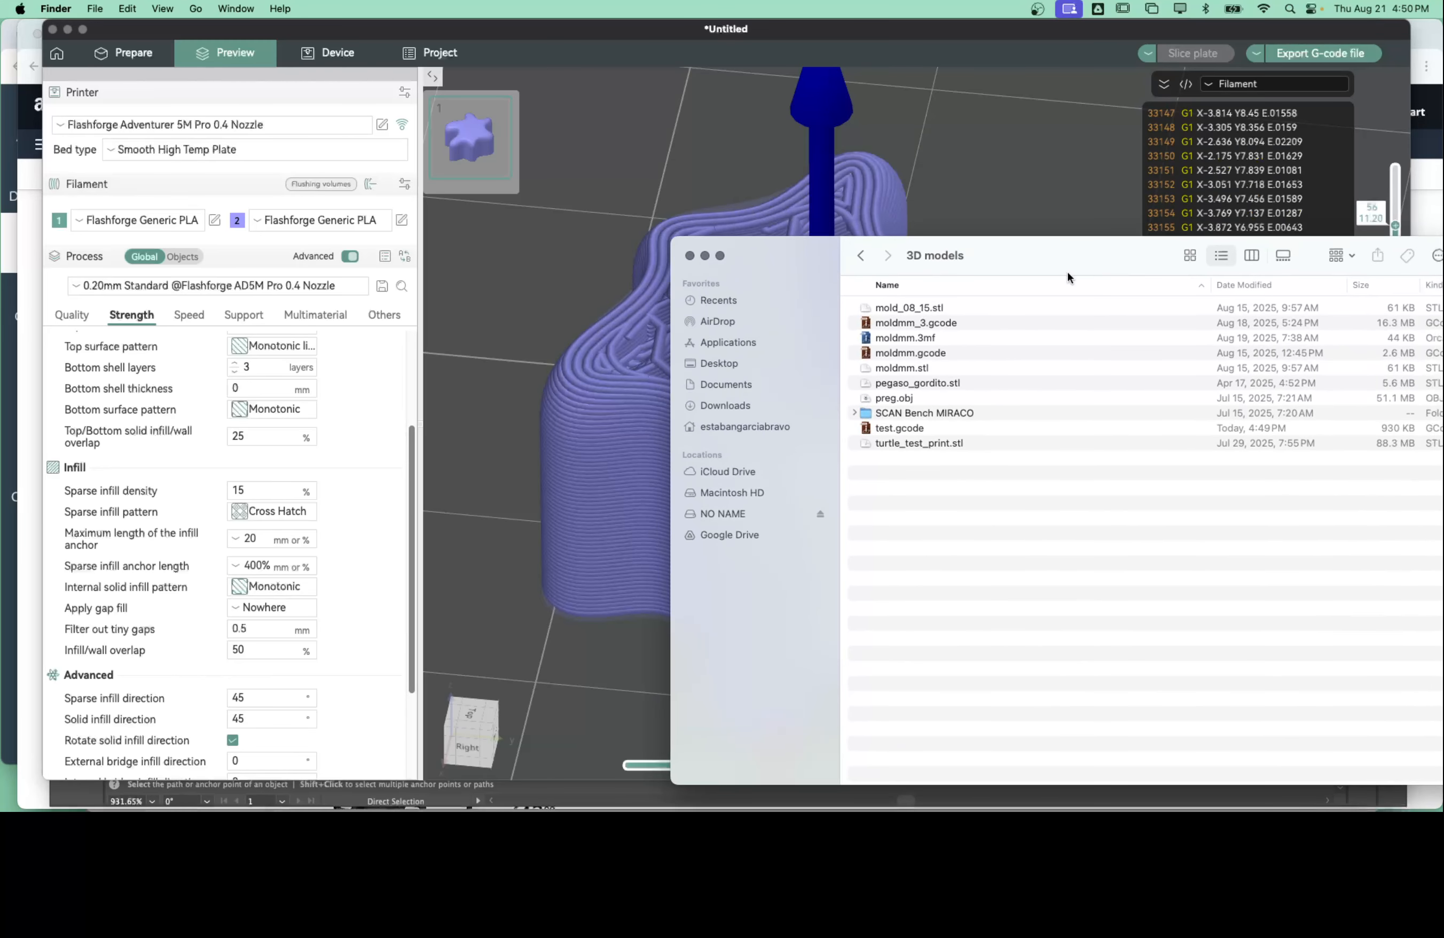
click(1258, 290)
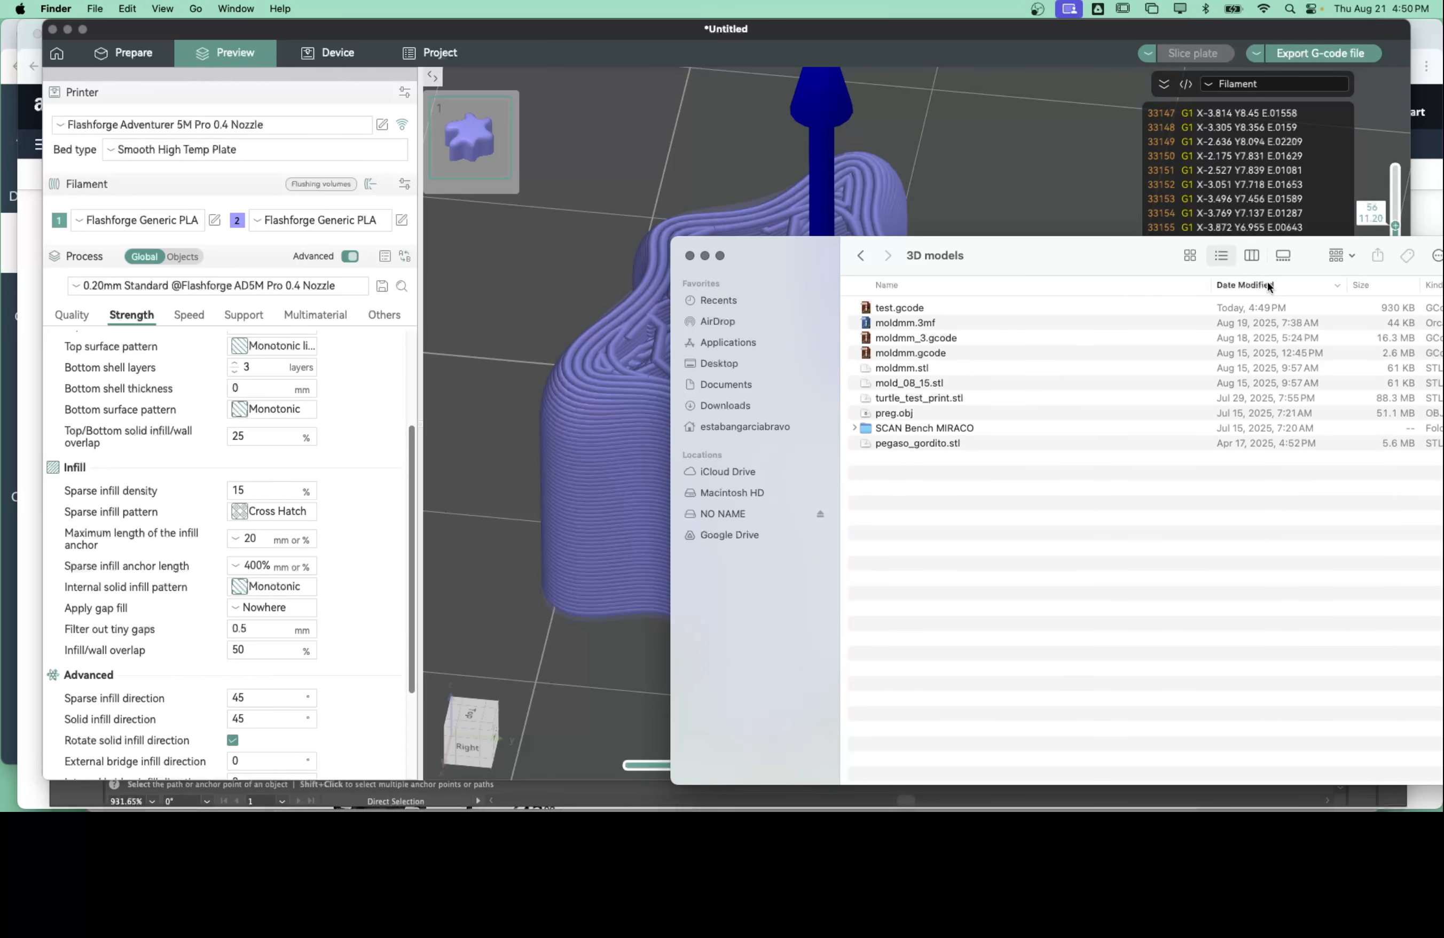
Step: Copy test.gcode from the 3D models folder to the NO NAME drive and open that drive
click(900, 309)
drag(1010, 254, 1226, 191)
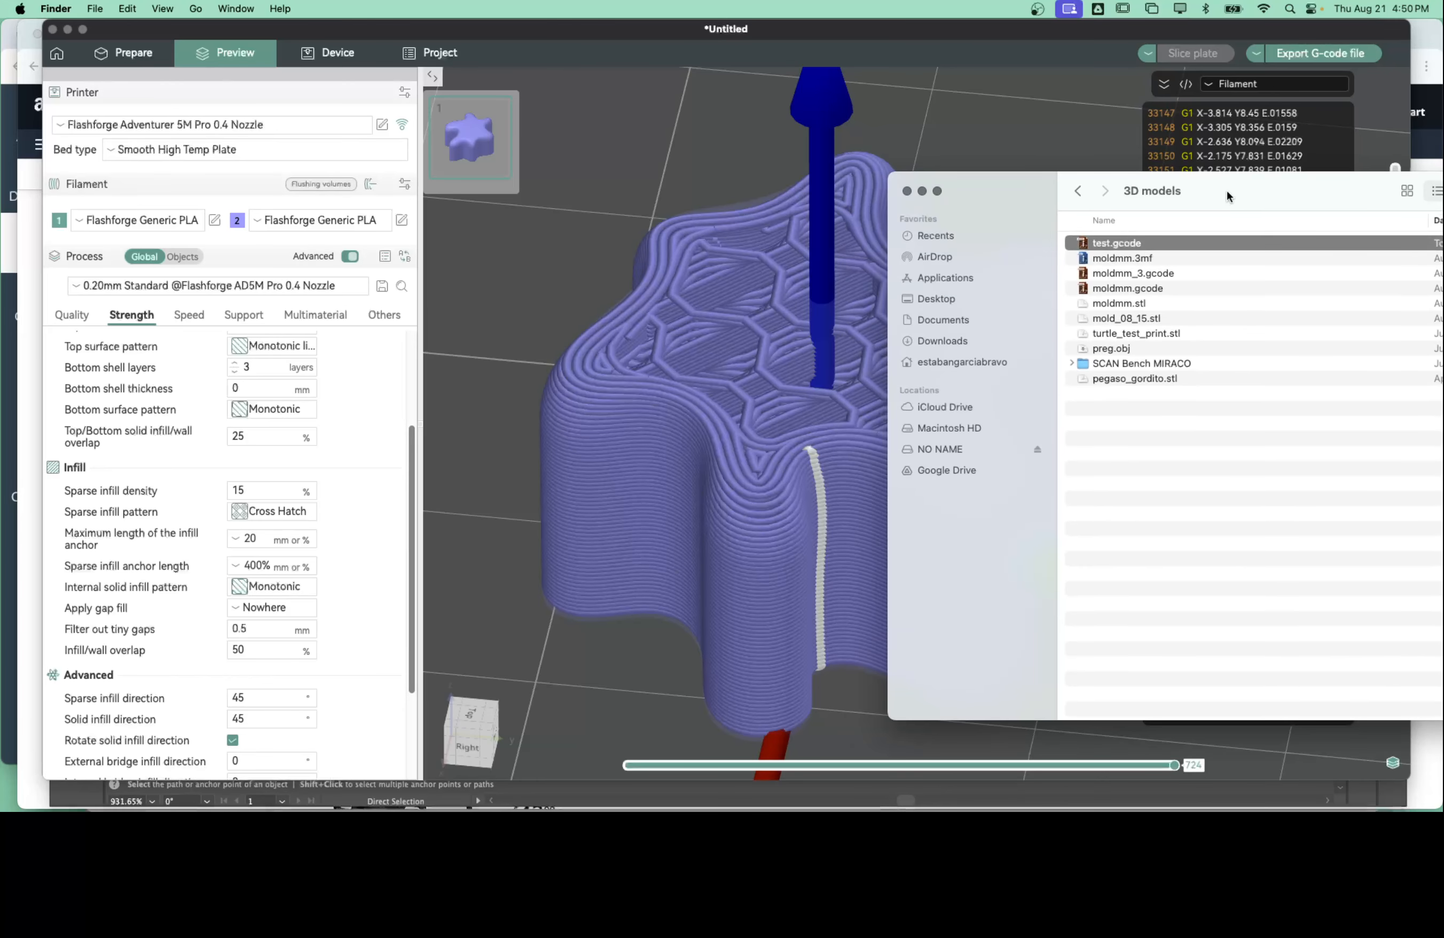
drag(1083, 243, 999, 449)
click(958, 452)
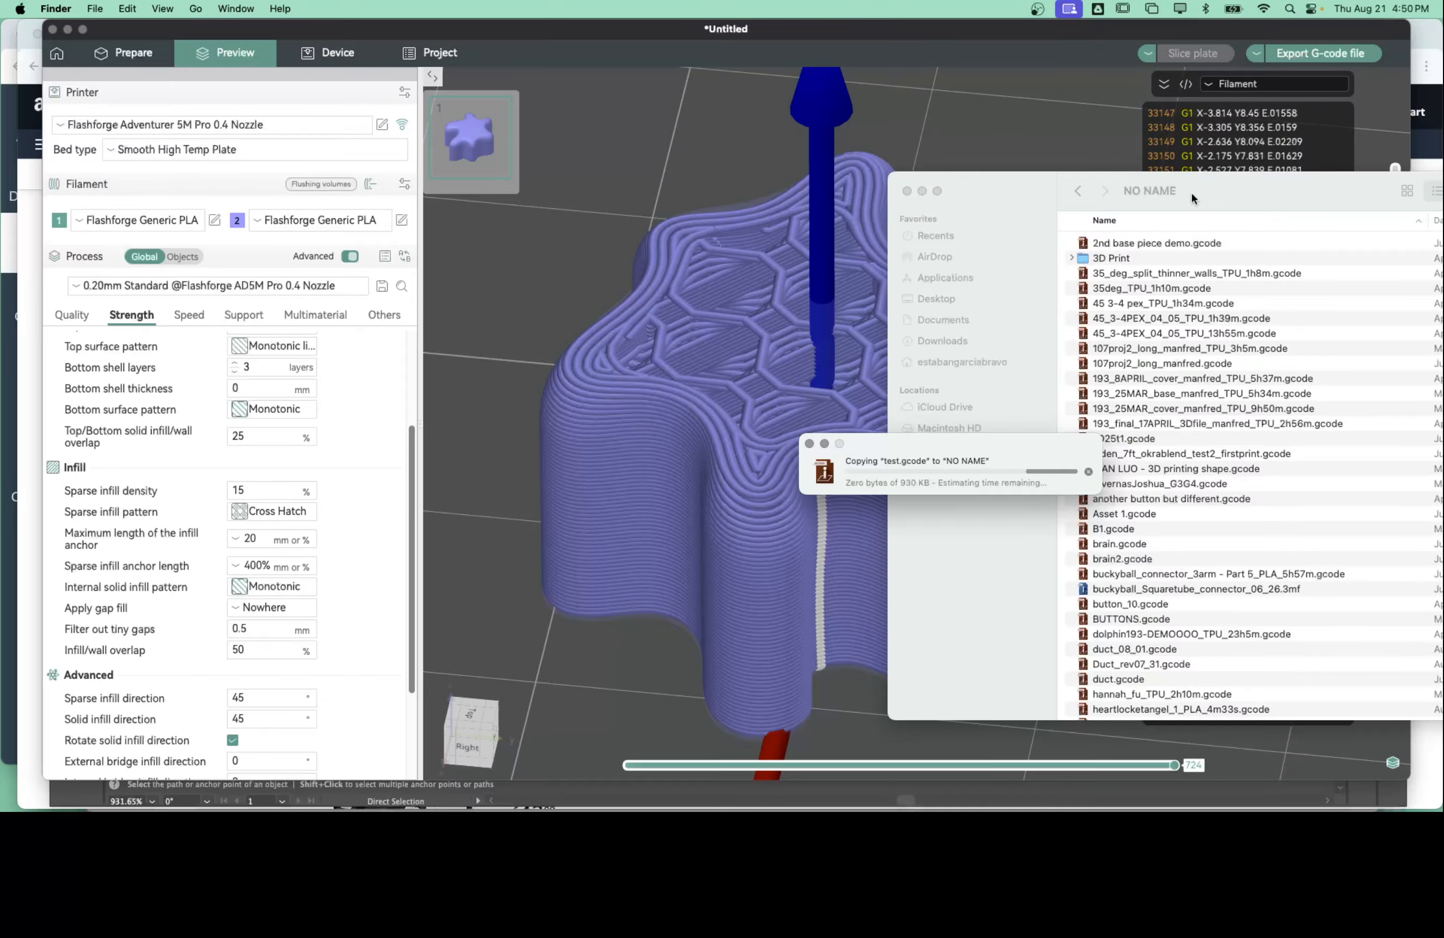
Step: Sort the NO NAME drive's files by date modified, newest first, to check the copy, and hide Finder
drag(1192, 193, 1037, 112)
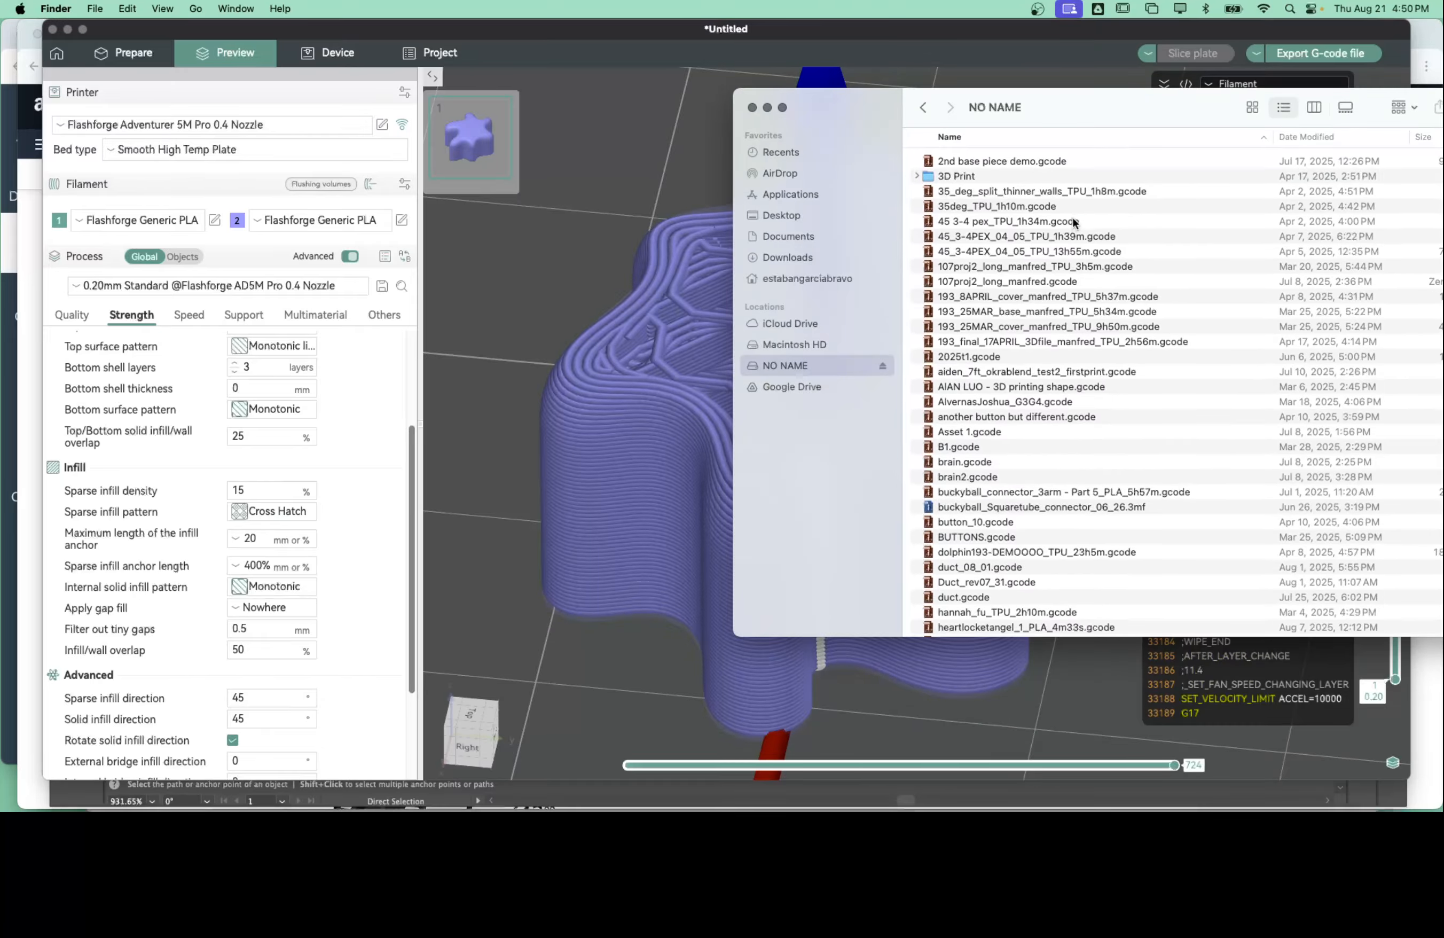
click(1307, 134)
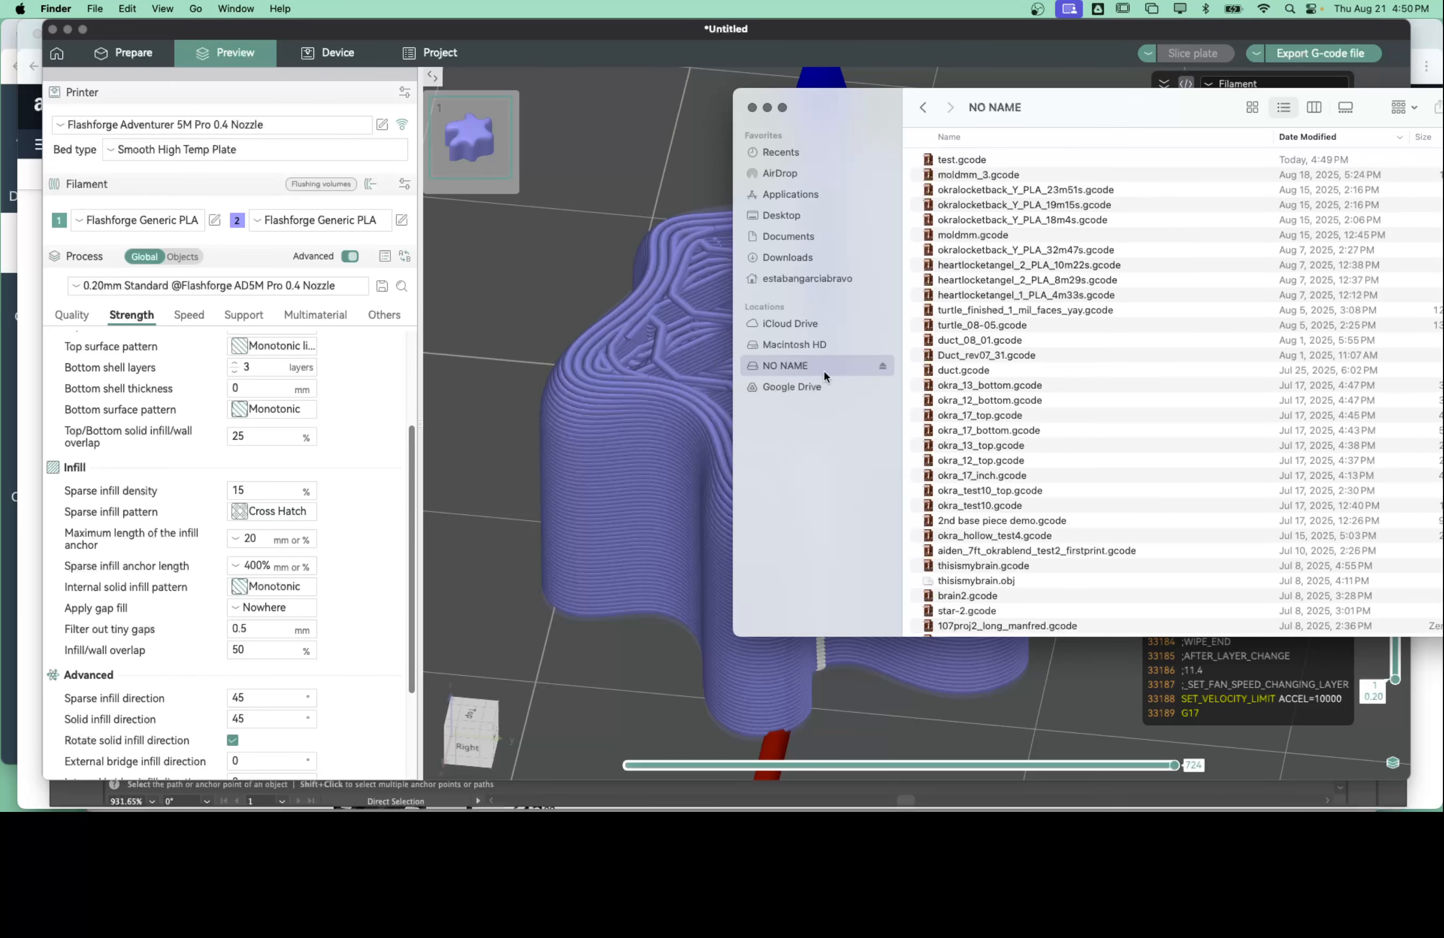
key(super+h)
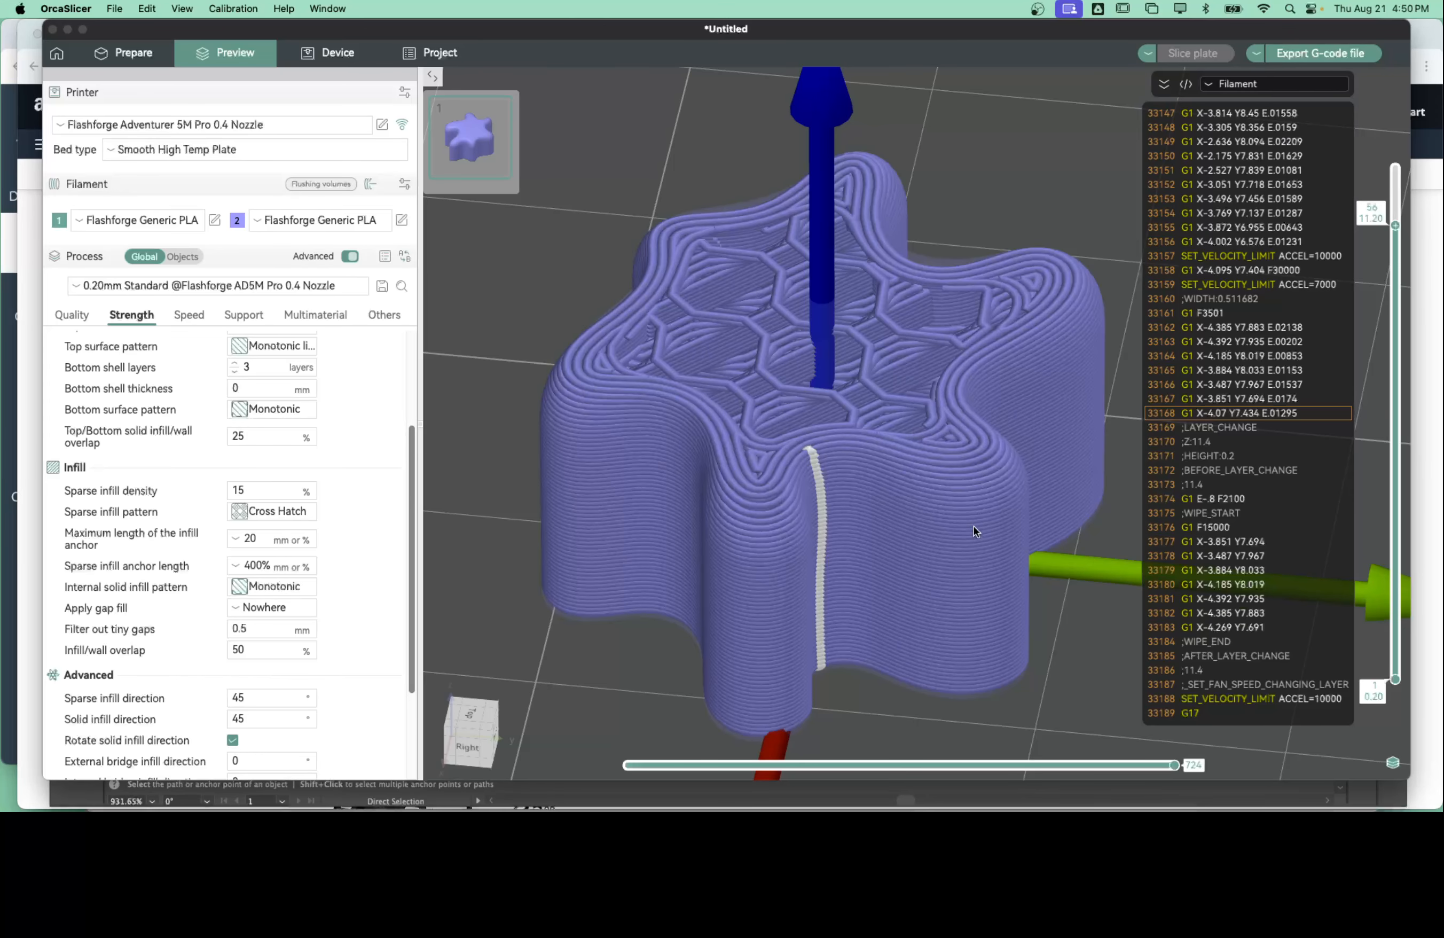
Step: Switch from OrcaSlicer to another open application
key(super+Tab)
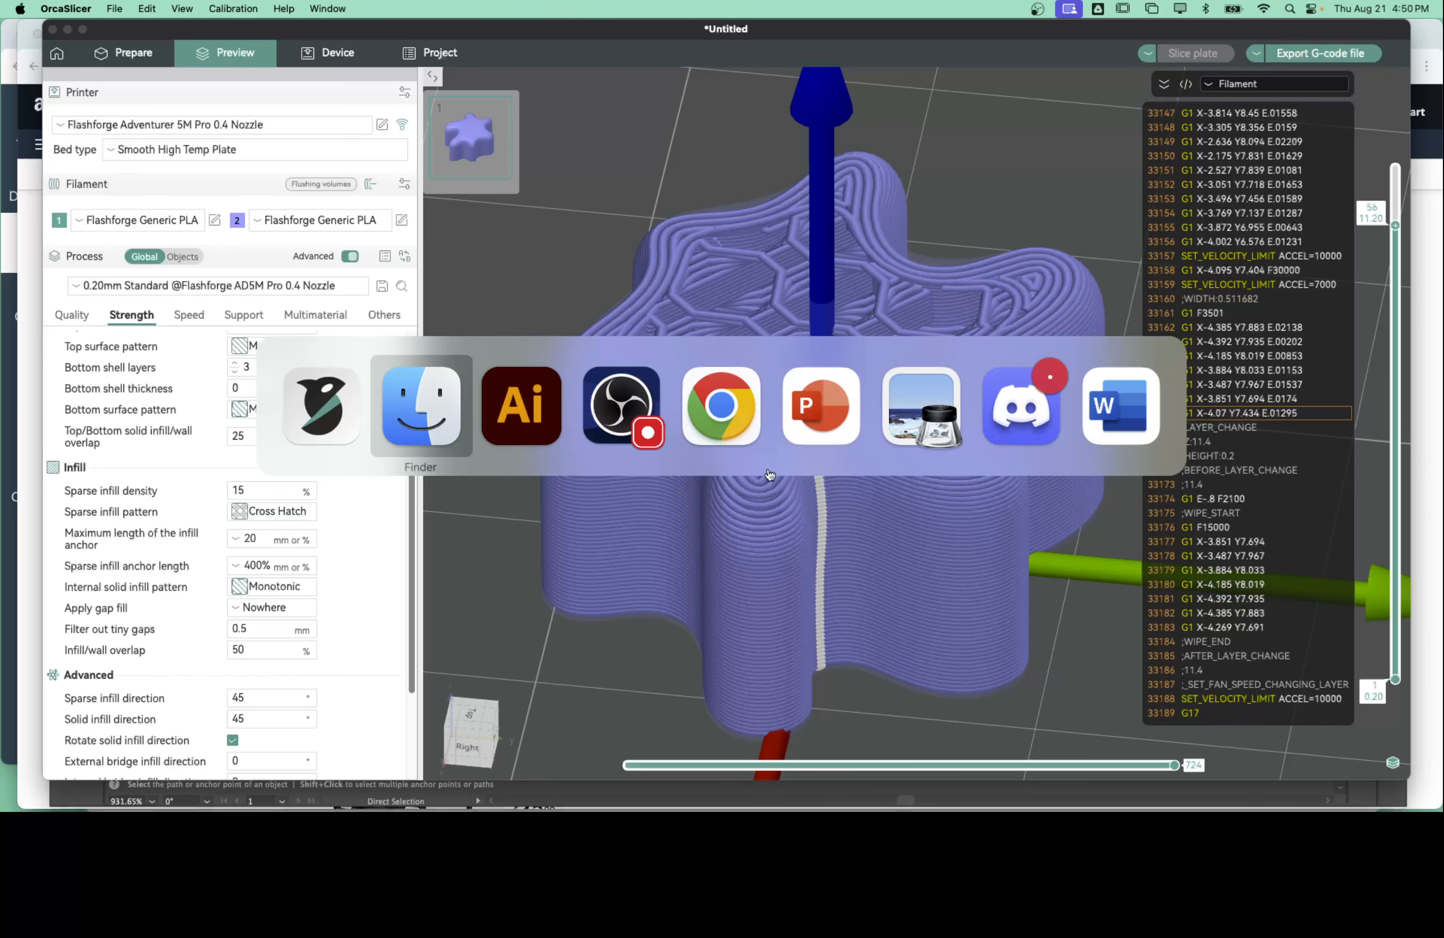